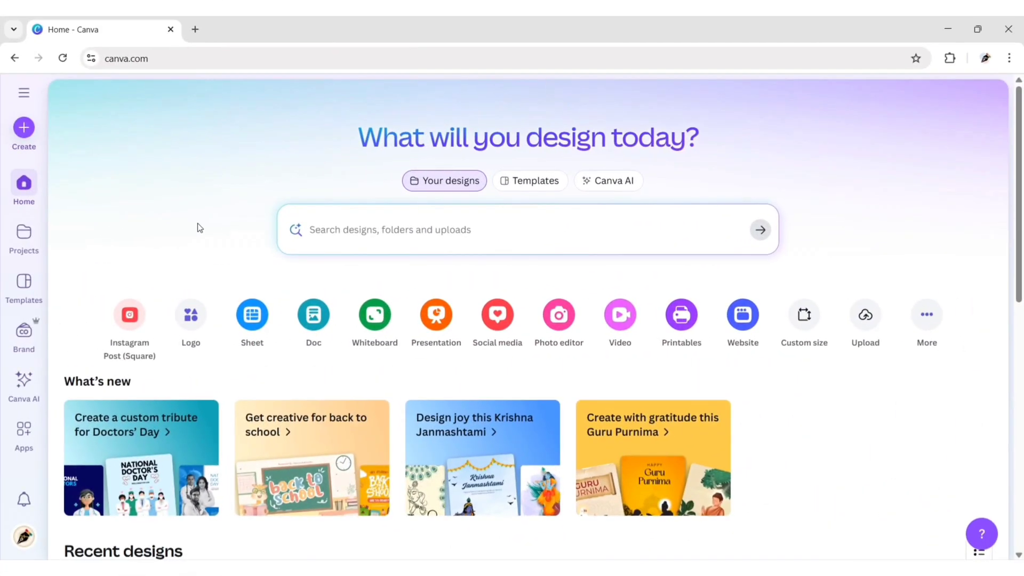
Step: Start a blank 11 × 8.5 in Bifold Brochure design and turn on Show print bleed
{"action": "left_click", "coordinate": [20, 125]}
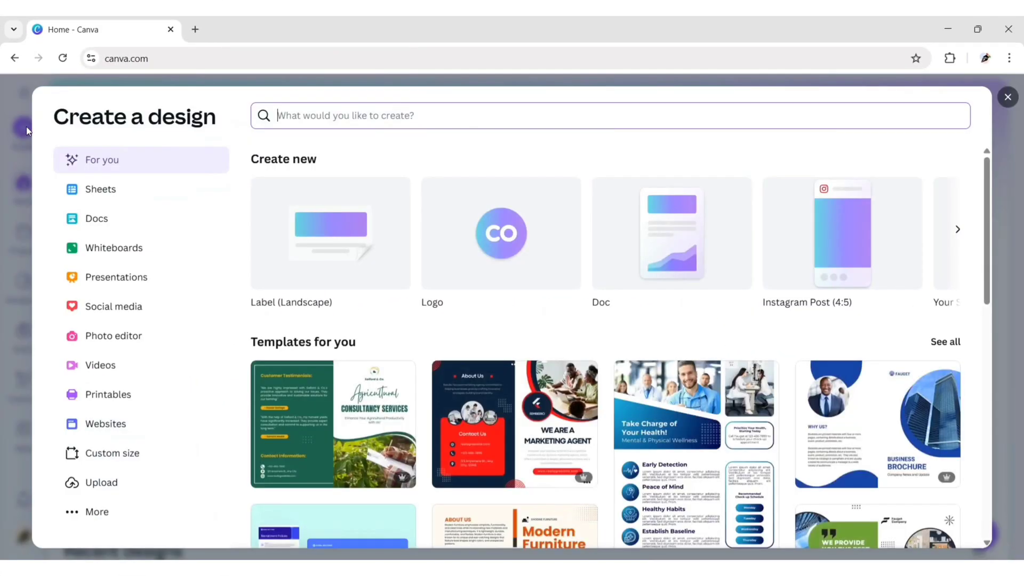
{"action": "type", "text": "Bifold Brochure"}
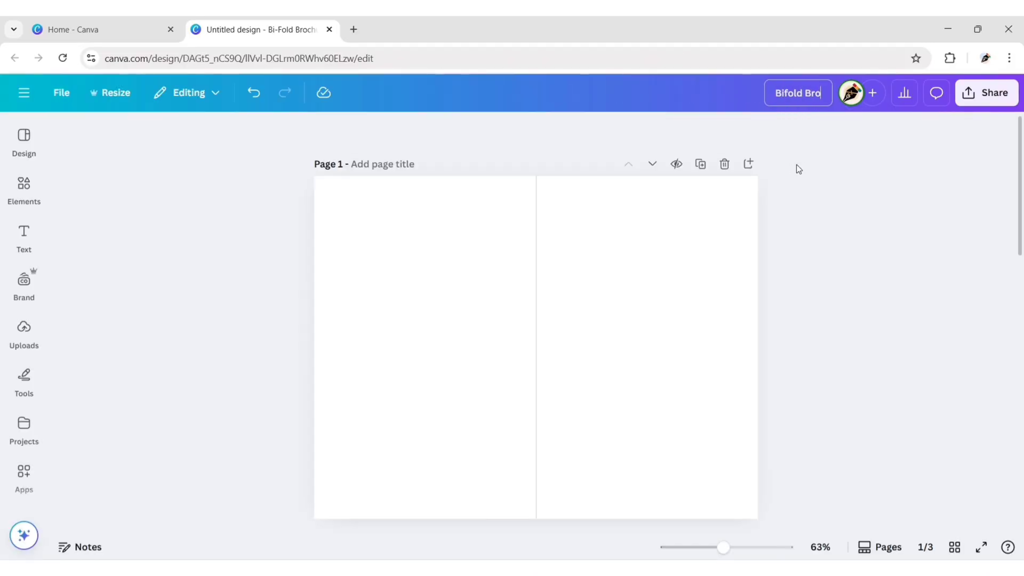
{"action": "left_click", "coordinate": [62, 92]}
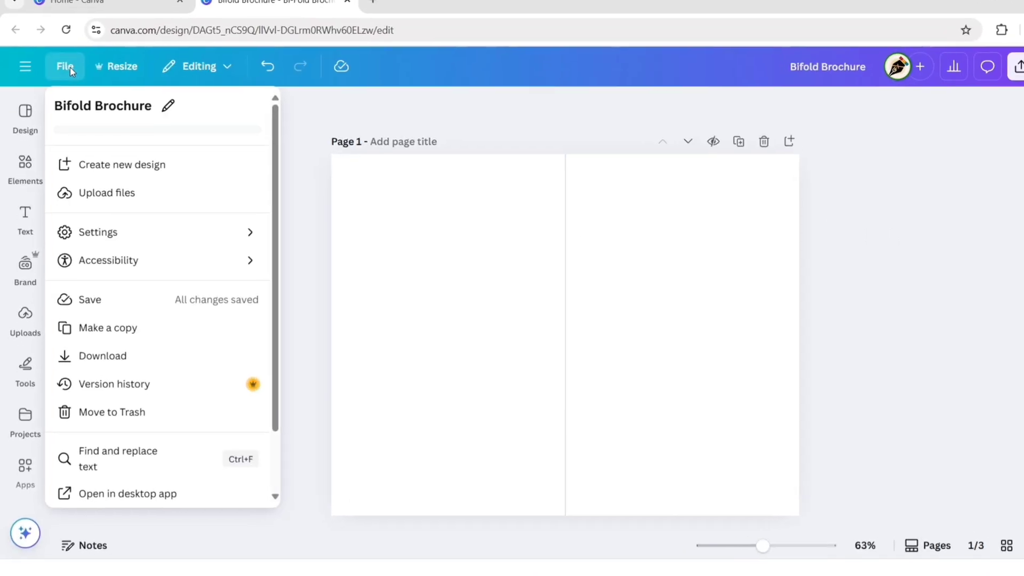
{"action": "mouse_move", "coordinate": [95, 268]}
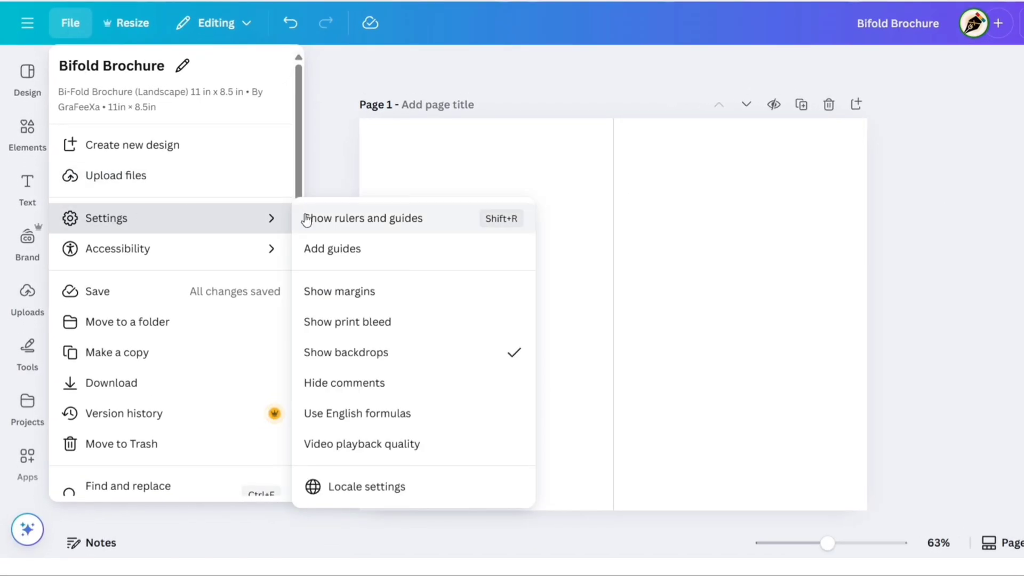
{"action": "left_click", "coordinate": [379, 326]}
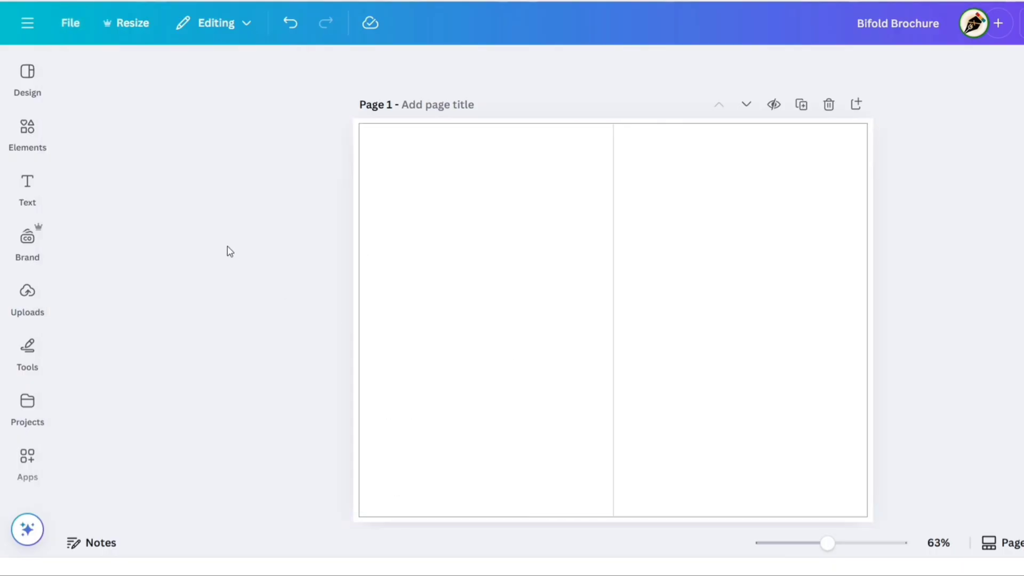
Step: Search Elements graphics for 'creative shape' and add the blue curve graphic to the page
{"action": "left_click", "coordinate": [28, 128]}
{"action": "left_click", "coordinate": [151, 70]}
{"action": "type", "text": "creative shape"}
{"action": "key", "text": "Return"}
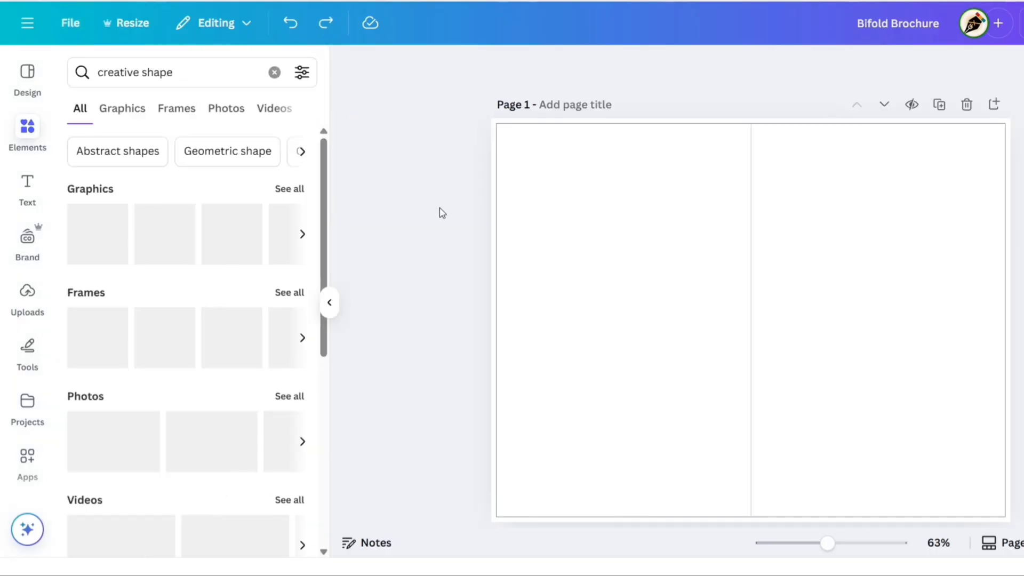
{"action": "left_click", "coordinate": [119, 112]}
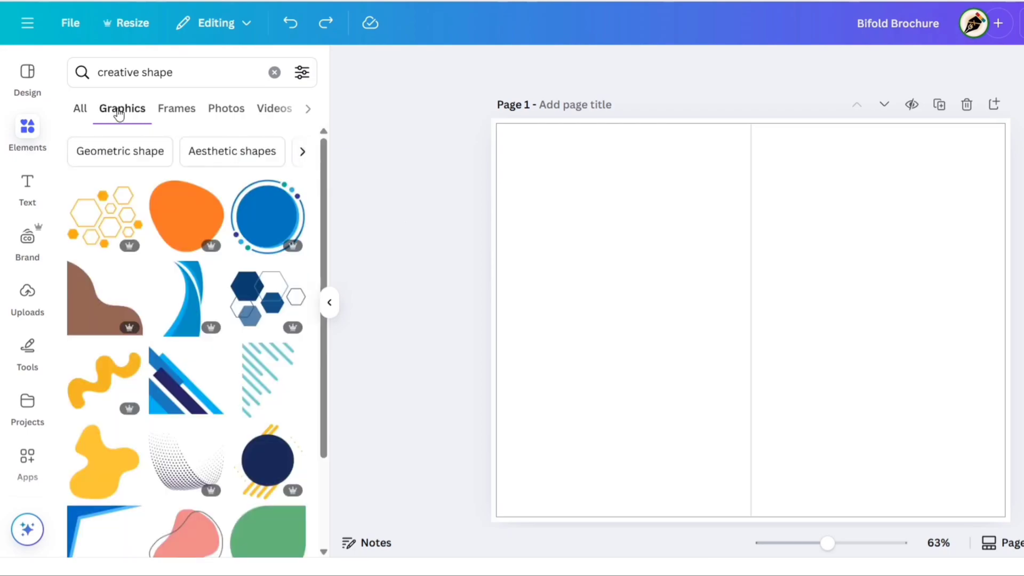
{"action": "left_click", "coordinate": [199, 302]}
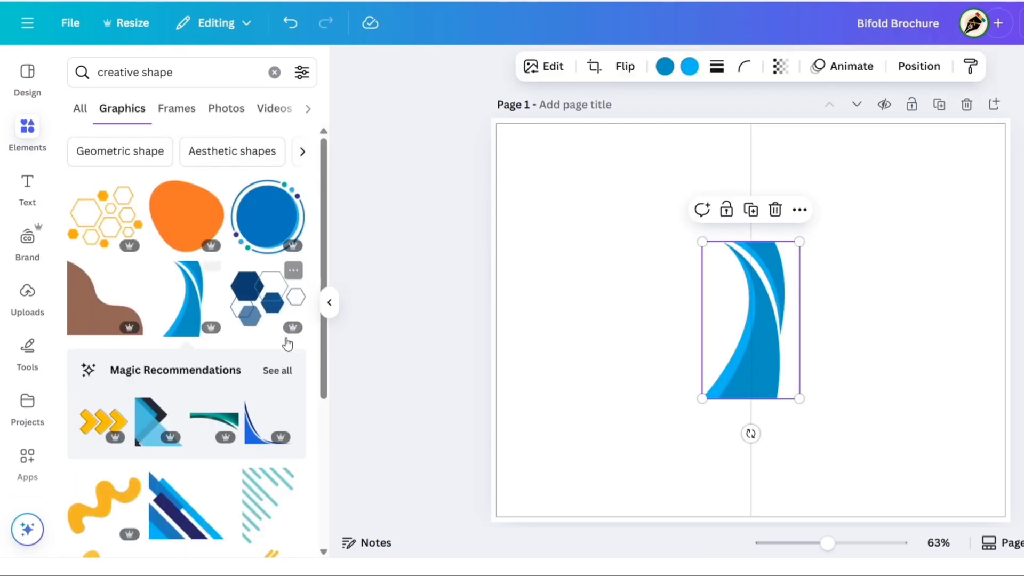
{"action": "left_click", "coordinate": [329, 302]}
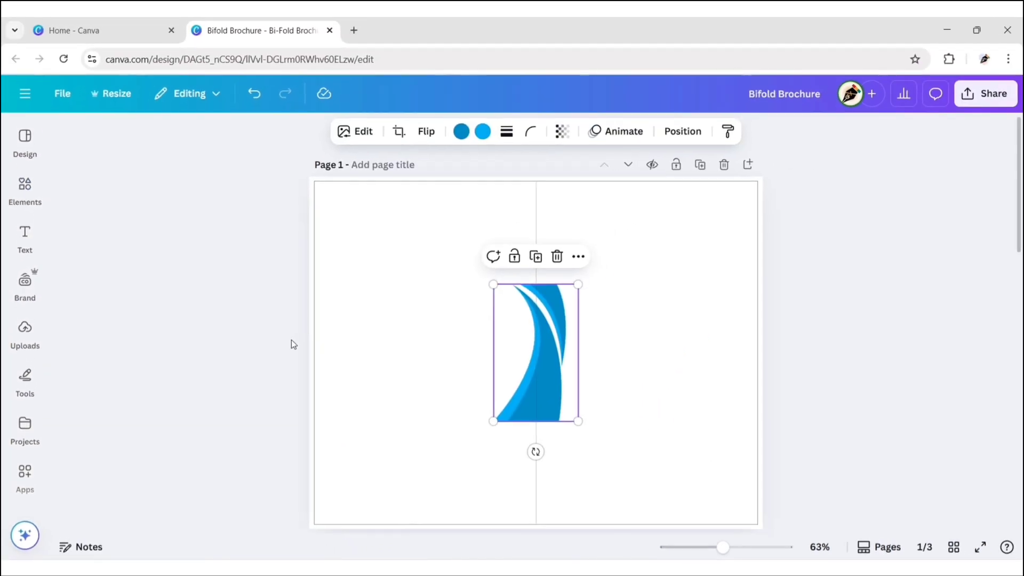
Step: Flip the curve horizontally and enlarge it across the page's top-left at 0° rotation
{"action": "left_click", "coordinate": [550, 353]}
{"action": "left_click", "coordinate": [427, 132]}
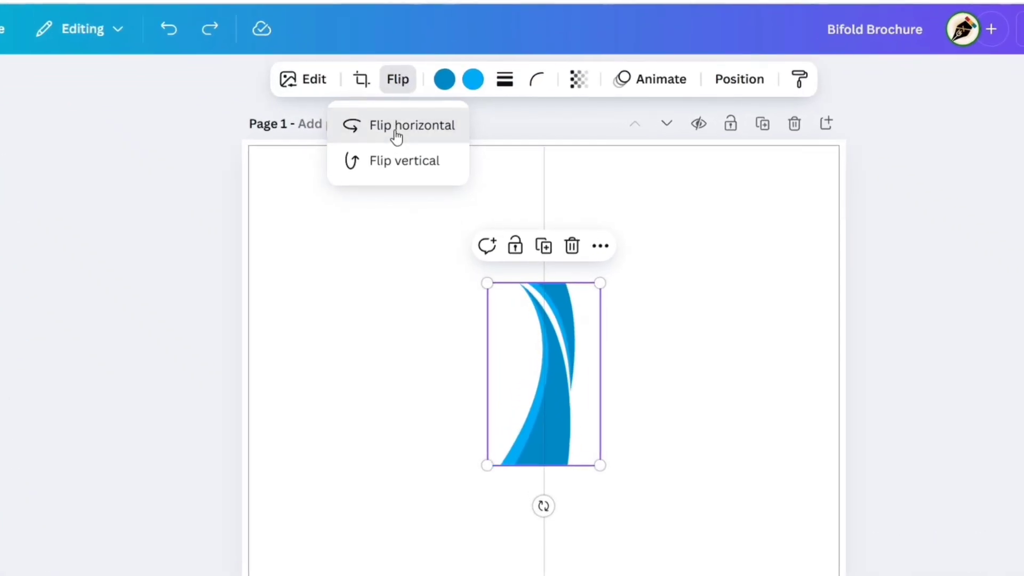
{"action": "left_click", "coordinate": [396, 126]}
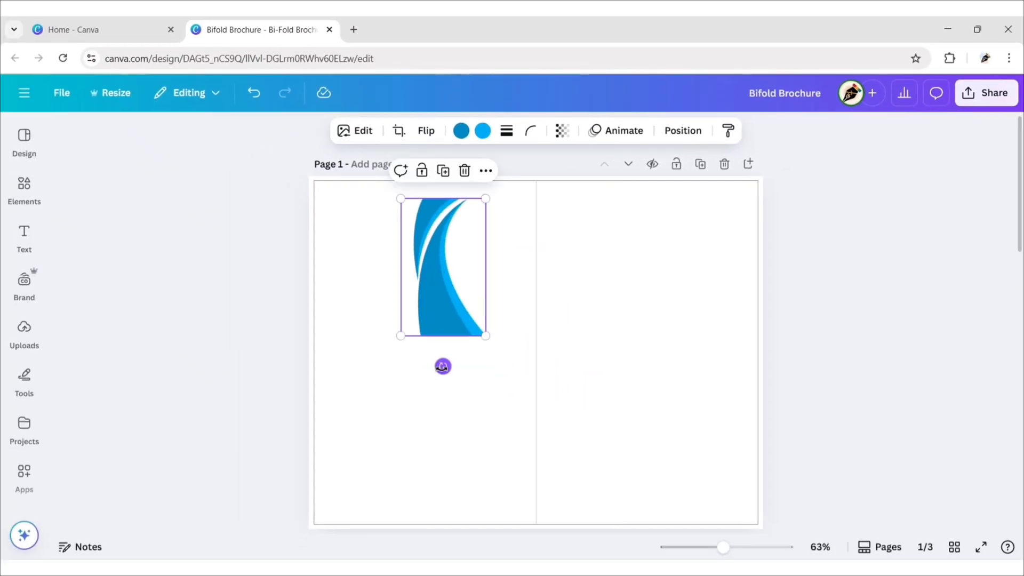
{"action": "left_click_drag", "start_coordinate": [442, 366], "coordinate": [356, 208]}
{"action": "left_click_drag", "start_coordinate": [442, 257], "coordinate": [619, 366]}
{"action": "left_click_drag", "start_coordinate": [270, 270], "coordinate": [261, 156]}
{"action": "left_click_drag", "start_coordinate": [441, 209], "coordinate": [512, 241]}
{"action": "left_click_drag", "start_coordinate": [353, 256], "coordinate": [364, 261]}
{"action": "left_click_drag", "start_coordinate": [270, 201], "coordinate": [269, 216]}
{"action": "left_click", "coordinate": [219, 206]}
Step: Recolour the wave's dark blue to #A30000 and its light blue to #C60000
{"action": "left_click", "coordinate": [431, 228]}
{"action": "left_click", "coordinate": [462, 130]}
{"action": "left_click", "coordinate": [105, 238]}
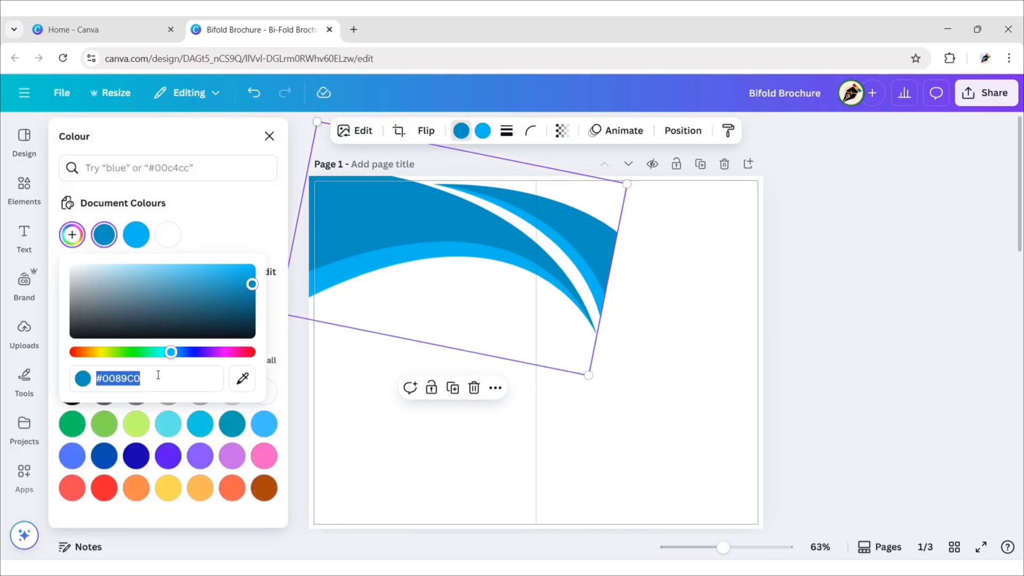
{"action": "type", "text": "#A30000"}
{"action": "left_click", "coordinate": [253, 215]}
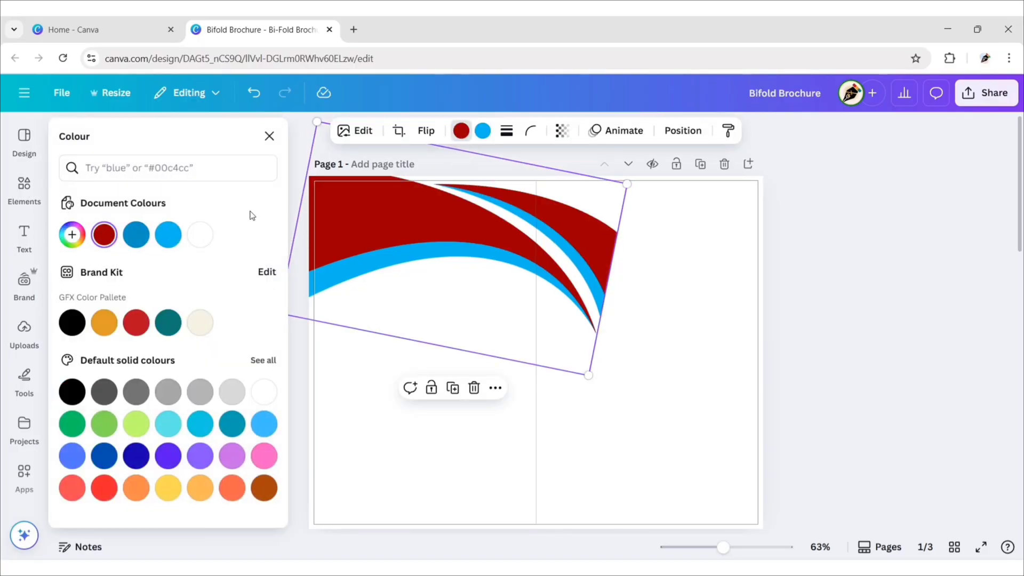
{"action": "left_click", "coordinate": [269, 136]}
{"action": "left_click", "coordinate": [477, 132]}
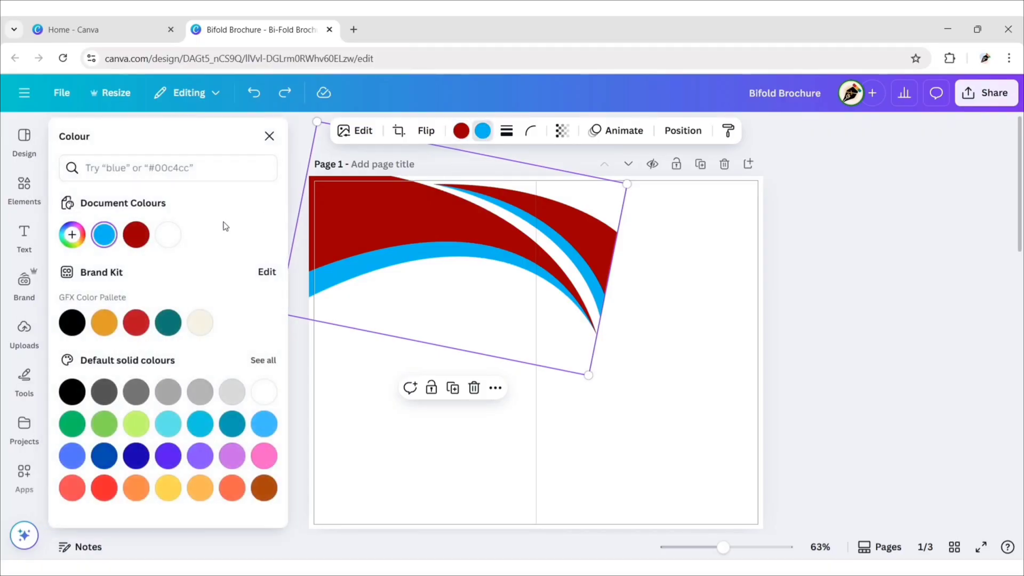
{"action": "left_click", "coordinate": [104, 235]}
{"action": "type", "text": "#C60000"}
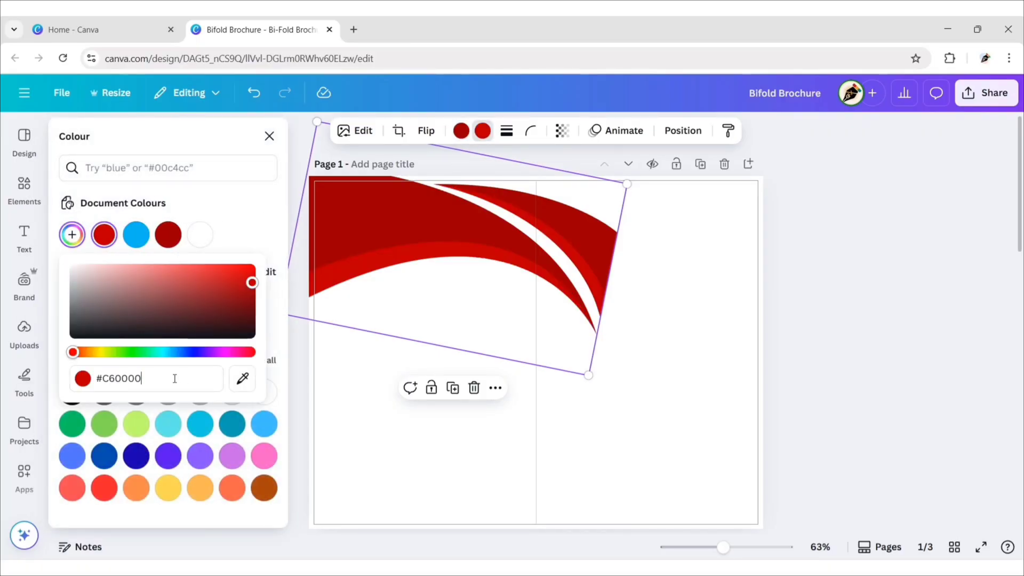
{"action": "left_click", "coordinate": [248, 227]}
{"action": "left_click", "coordinate": [270, 137]}
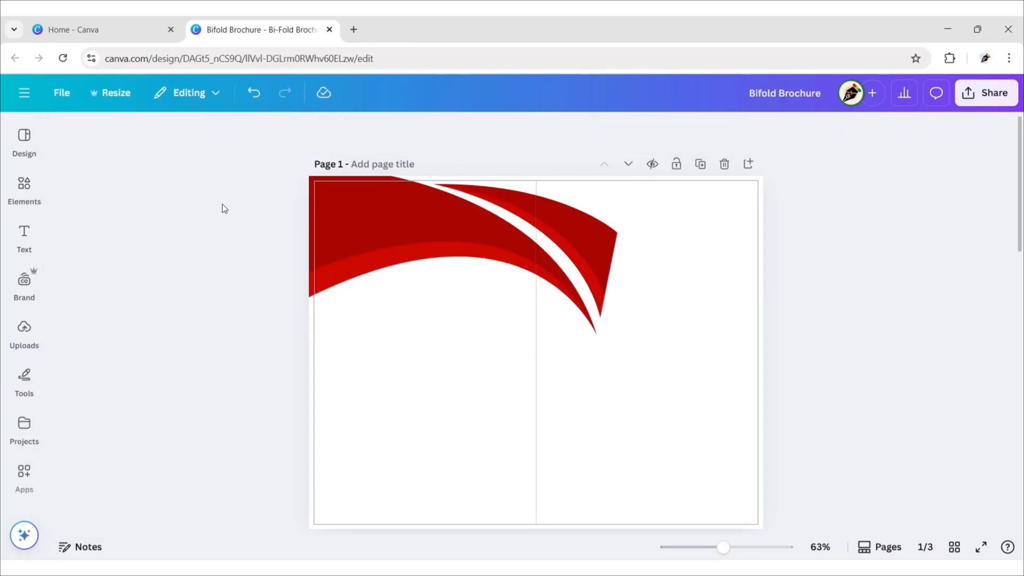
Step: Search Elements graphics for 'curve corner' and add the orange and black corner graphic
{"action": "left_click", "coordinate": [32, 192]}
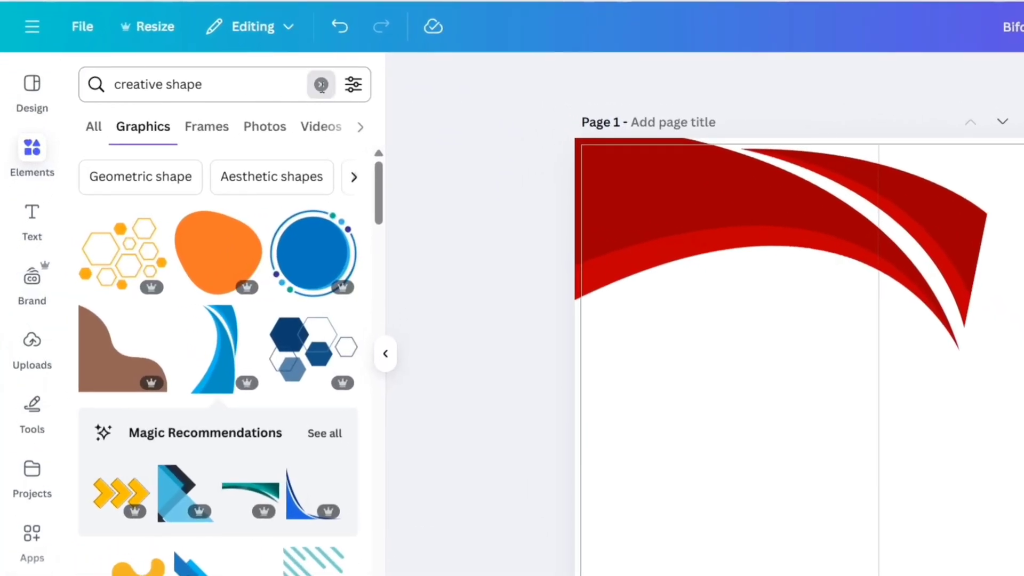
{"action": "left_click", "coordinate": [321, 85]}
{"action": "type", "text": "curve corner"}
{"action": "key", "text": "Return"}
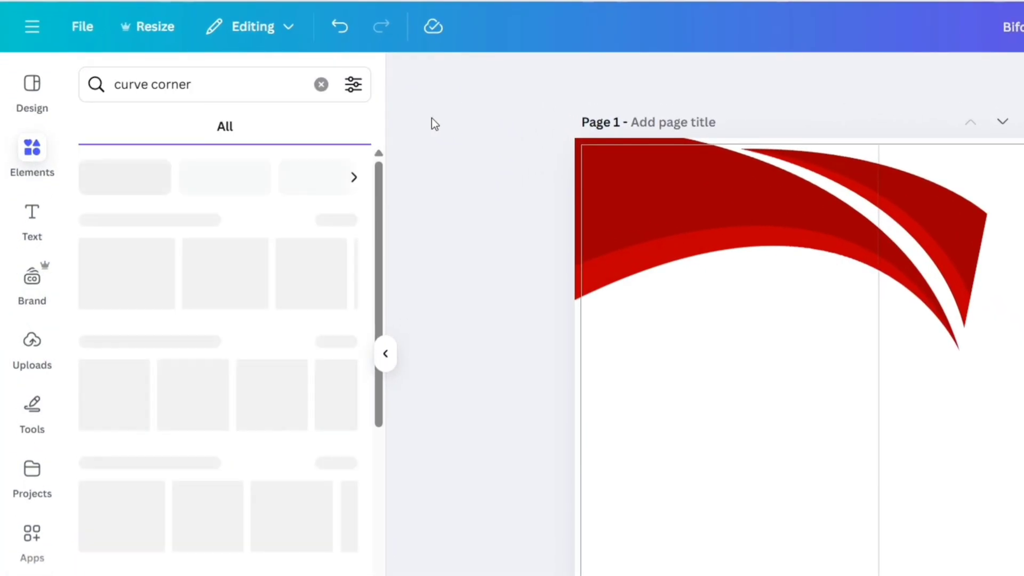
{"action": "left_click", "coordinate": [155, 131]}
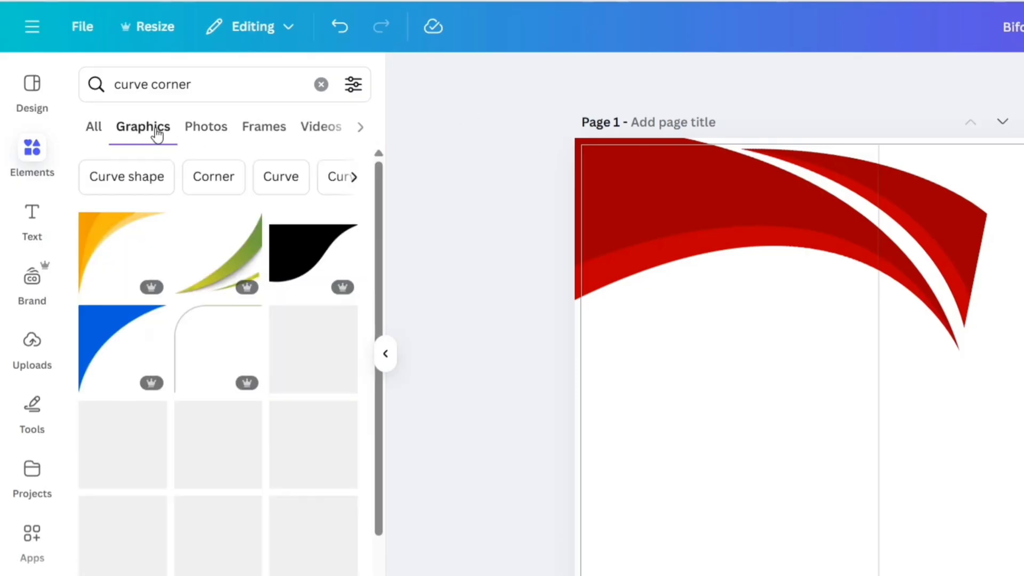
{"action": "scroll", "coordinate": [229, 324], "scroll_direction": "down", "scroll_amount": 10}
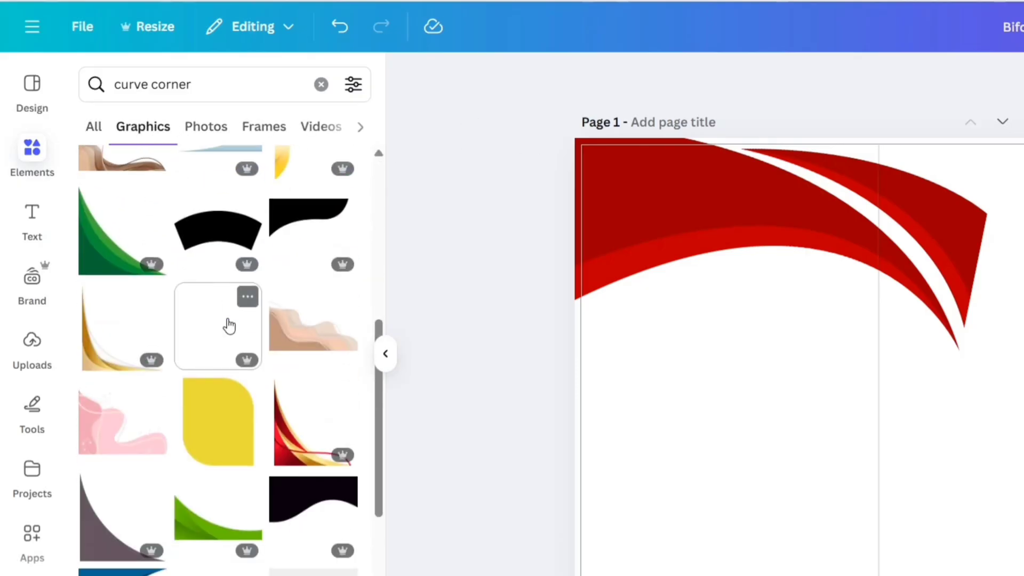
{"action": "scroll", "coordinate": [228, 324], "scroll_direction": "down", "scroll_amount": 10}
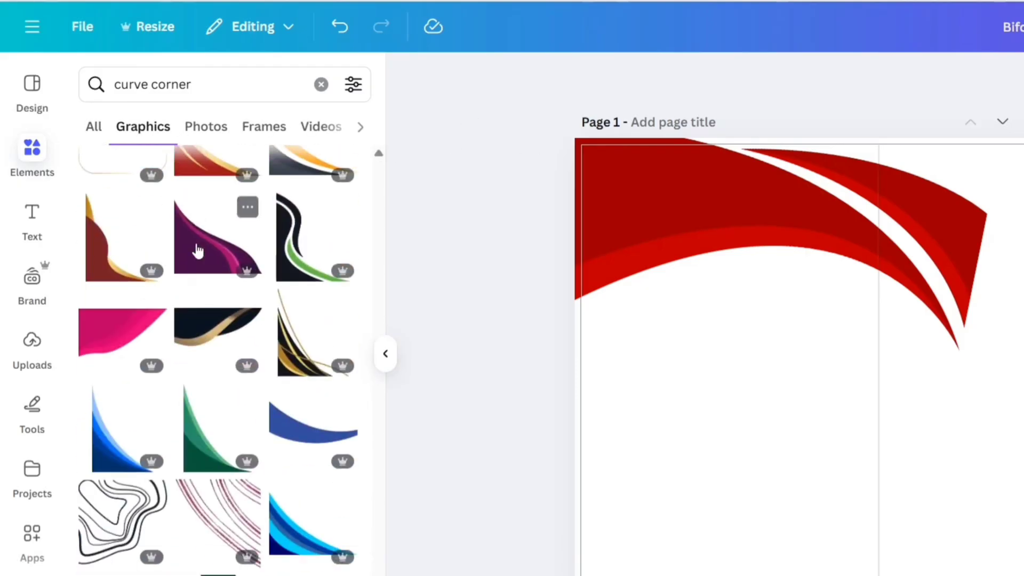
{"action": "left_click", "coordinate": [135, 455]}
{"action": "left_click", "coordinate": [385, 354]}
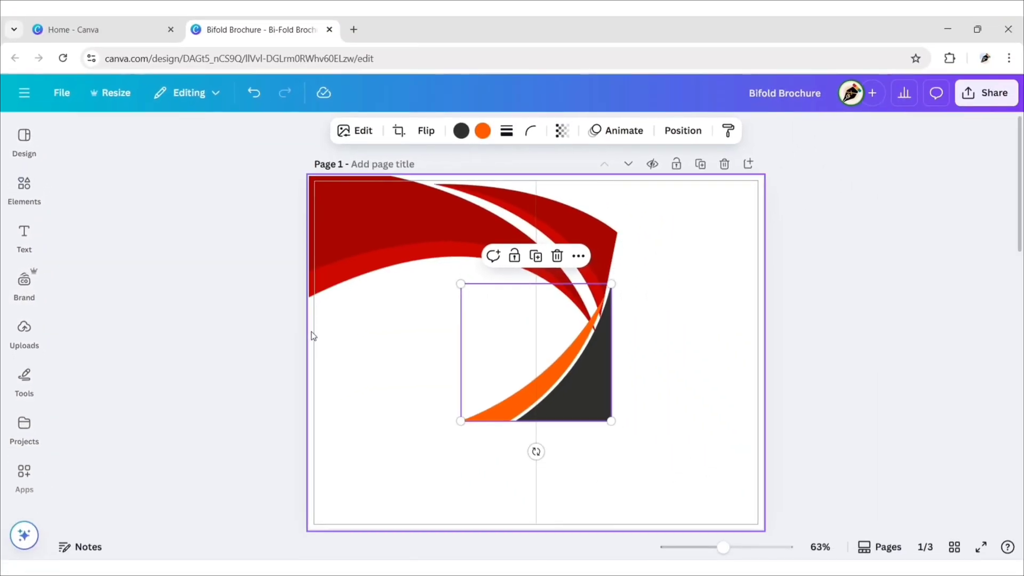
Step: Recolour the corner graphic's dark part to #A30000 and its orange stripe to red
{"action": "left_click", "coordinate": [461, 130]}
{"action": "left_click", "coordinate": [136, 235]}
{"action": "left_click", "coordinate": [483, 130]}
{"action": "left_click", "coordinate": [168, 235]}
{"action": "left_click", "coordinate": [269, 136]}
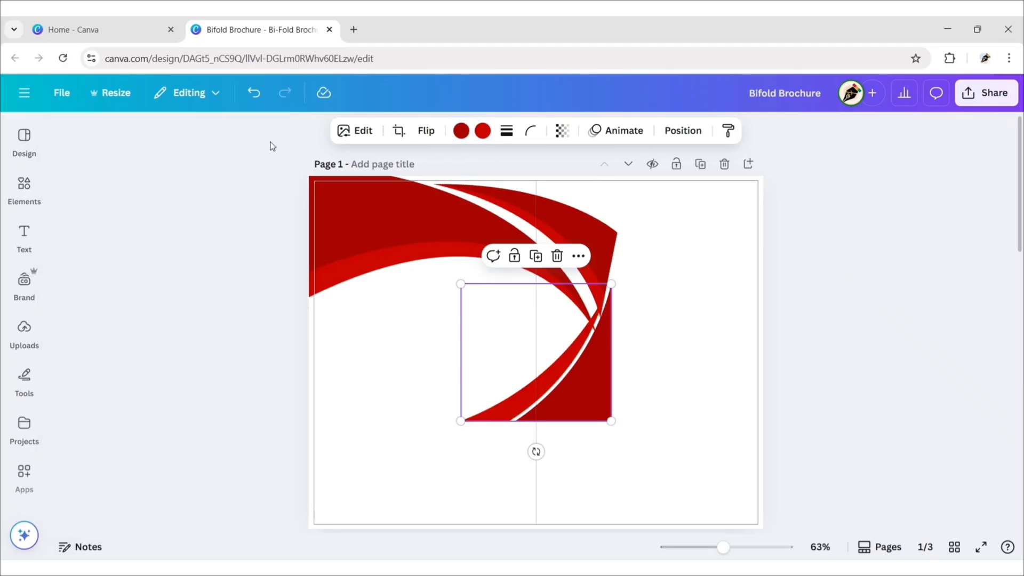
Step: Place the corner graphic in the lower-left corner, flip it horizontally and enlarge it slightly
{"action": "left_click_drag", "start_coordinate": [596, 399], "coordinate": [447, 477]}
{"action": "left_click", "coordinate": [426, 131]}
{"action": "left_click", "coordinate": [432, 172]}
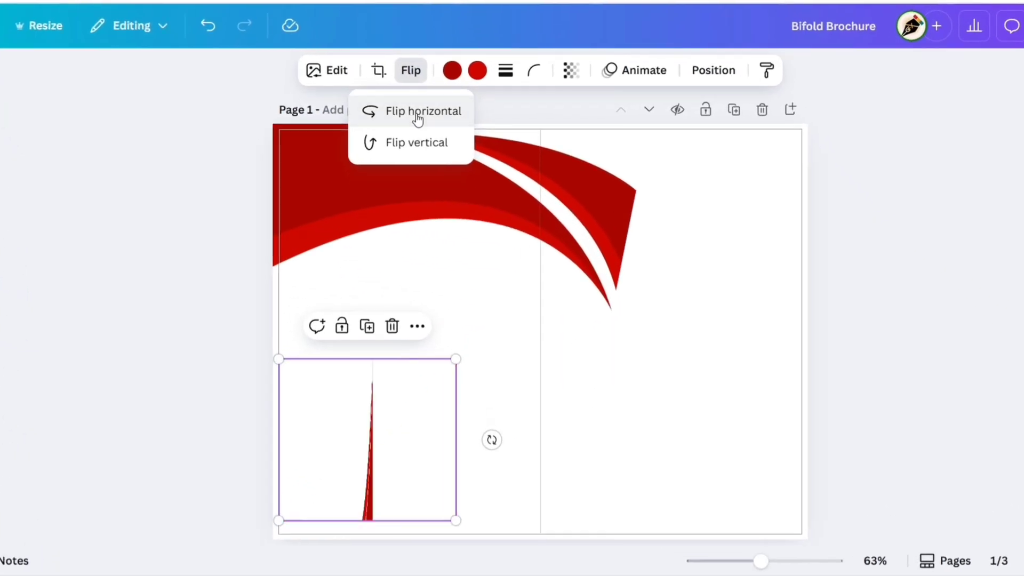
{"action": "left_click", "coordinate": [315, 476]}
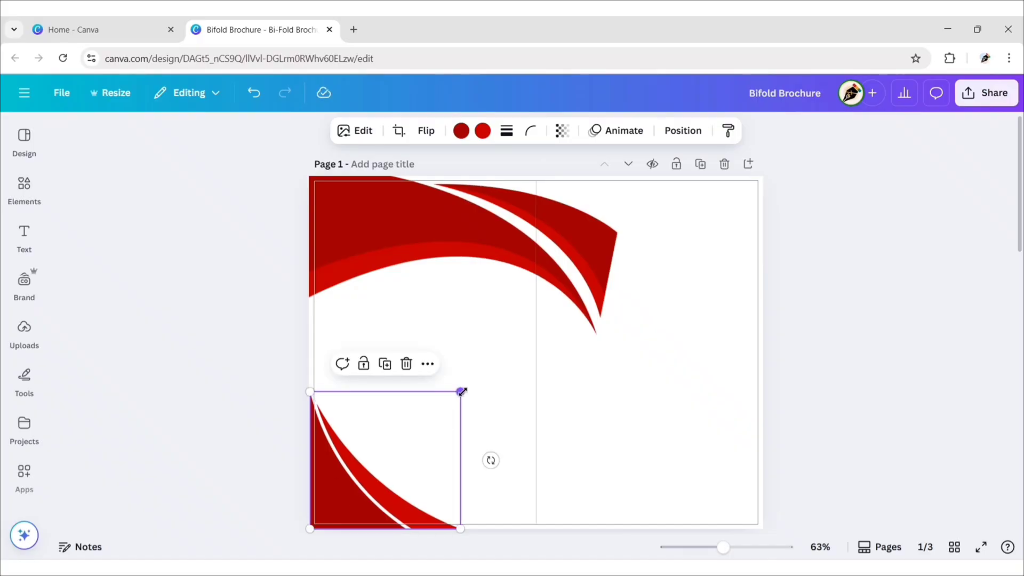
{"action": "left_click_drag", "start_coordinate": [460, 392], "coordinate": [462, 389]}
{"action": "left_click", "coordinate": [256, 326]}
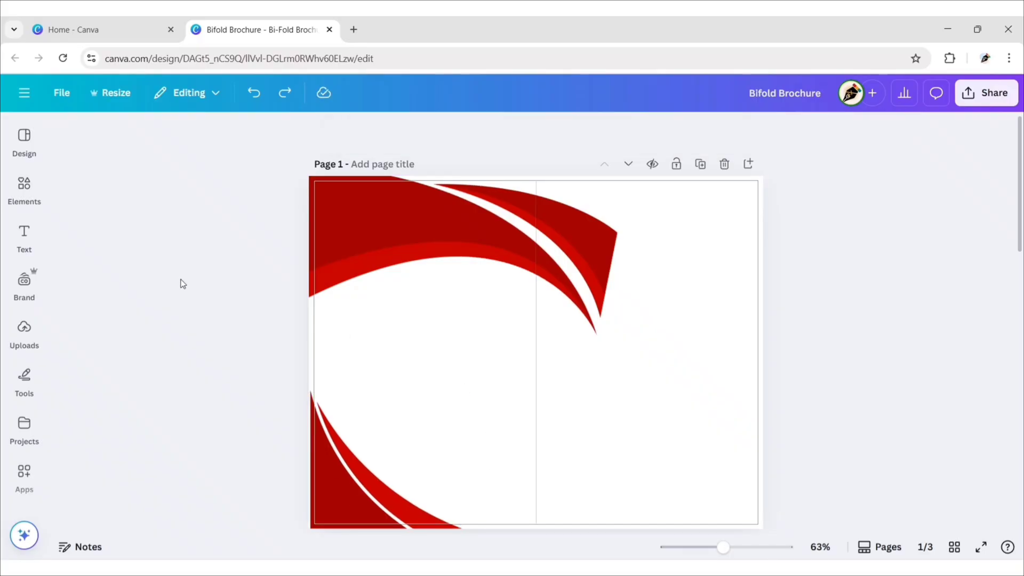
Step: Add a square shape and stretch it into a thin full-height strip along the right edge
{"action": "left_click", "coordinate": [24, 186]}
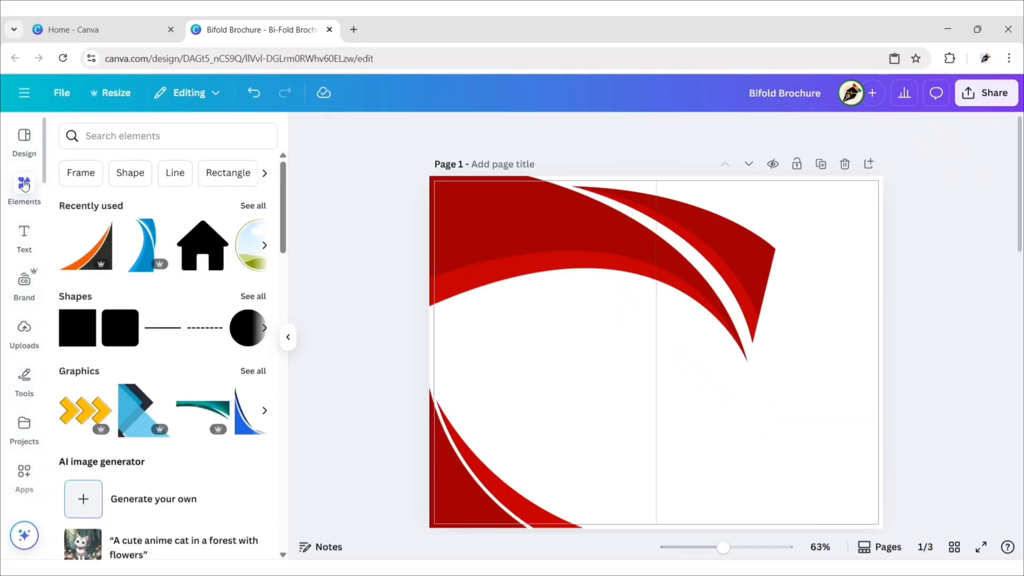
{"action": "left_click", "coordinate": [78, 339]}
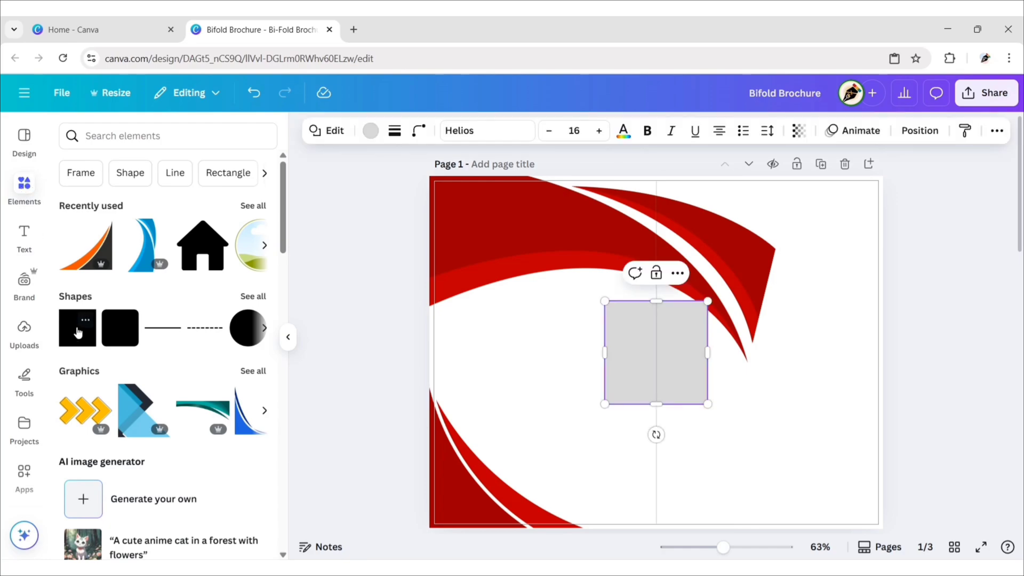
{"action": "left_click", "coordinate": [288, 337]}
{"action": "left_click_drag", "start_coordinate": [565, 368], "coordinate": [681, 228]}
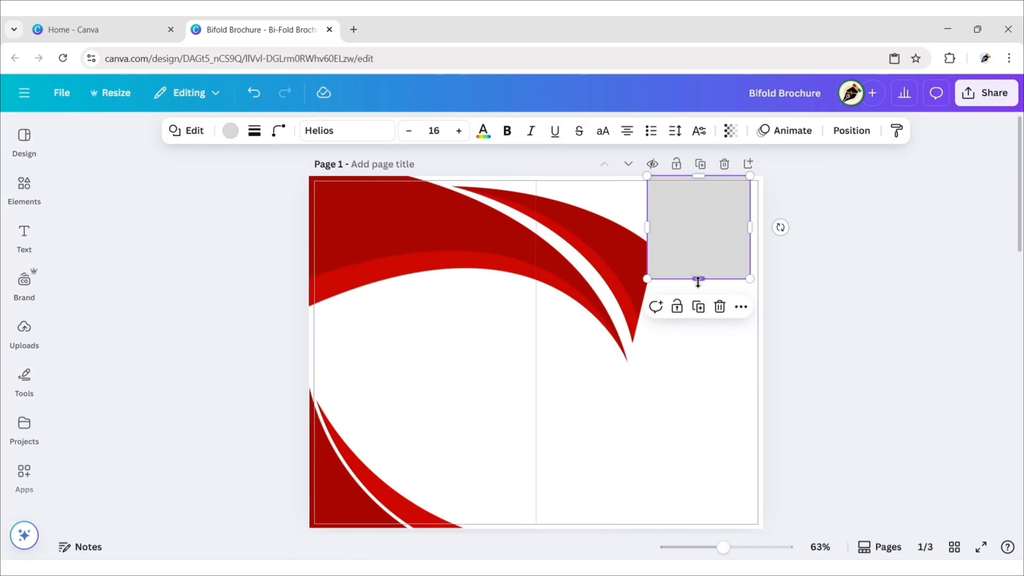
{"action": "left_click_drag", "start_coordinate": [699, 284], "coordinate": [701, 528]}
{"action": "left_click_drag", "start_coordinate": [648, 350], "coordinate": [761, 365]}
Step: Colour the right strip dark red and the left strip vivid red #C60000
{"action": "left_click", "coordinate": [743, 331]}
{"action": "left_click", "coordinate": [231, 130]}
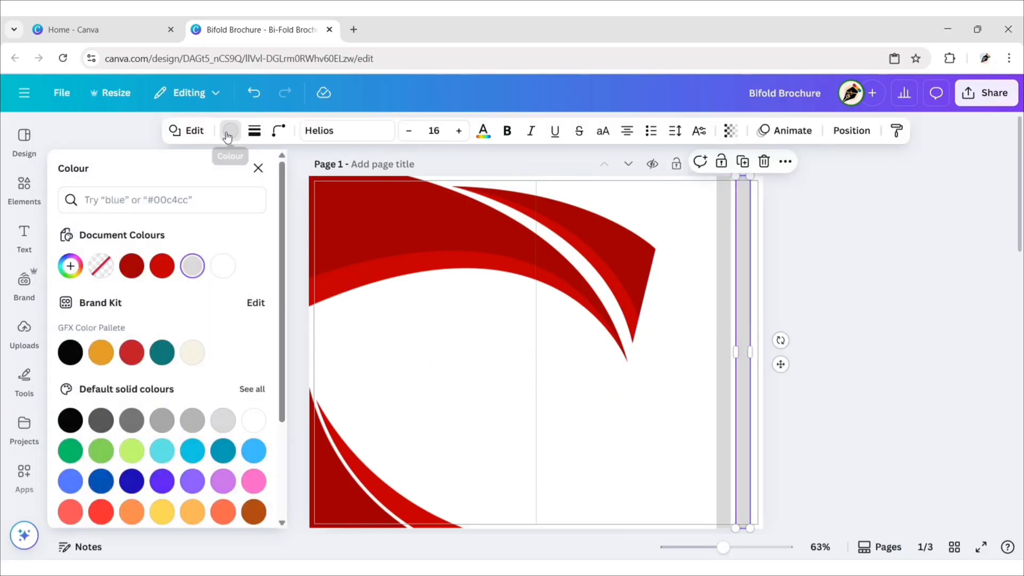
{"action": "left_click", "coordinate": [132, 266]}
{"action": "left_click", "coordinate": [723, 373]}
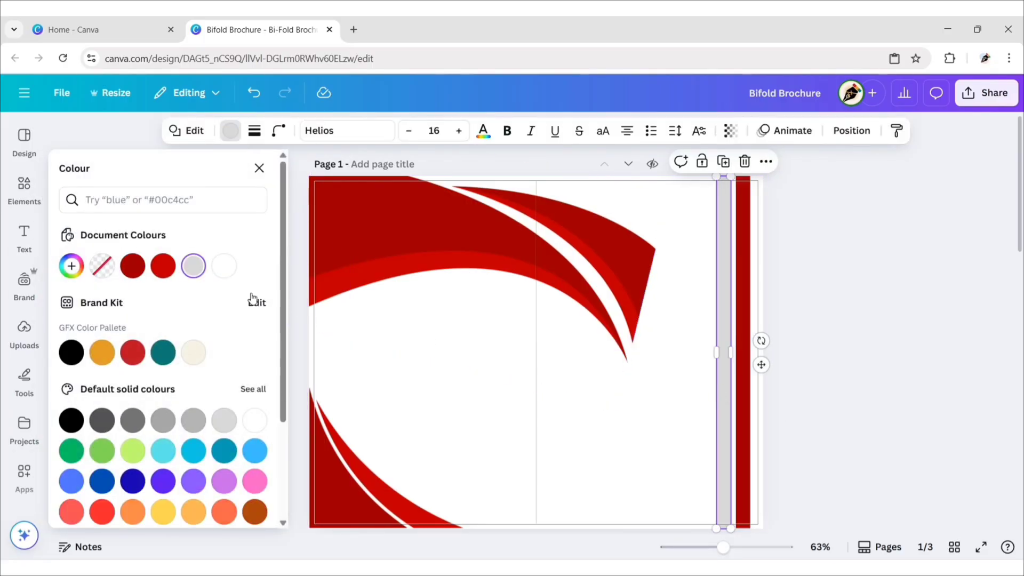
{"action": "left_click", "coordinate": [163, 266]}
{"action": "left_click", "coordinate": [259, 168]}
{"action": "left_click", "coordinate": [229, 291]}
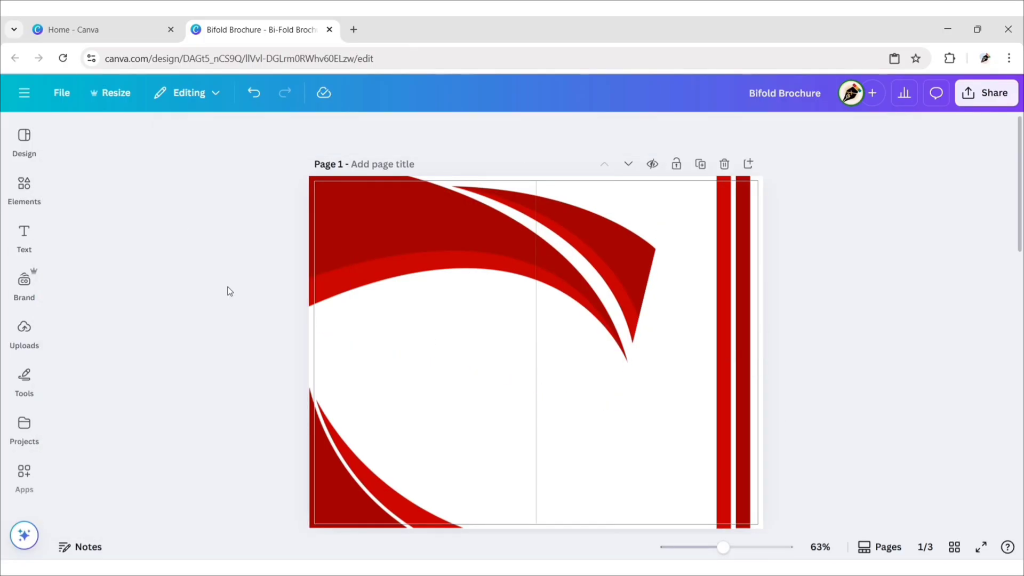
Step: Search the Frames collection for 'ci' and add a circle frame to the page
{"action": "left_click", "coordinate": [24, 188]}
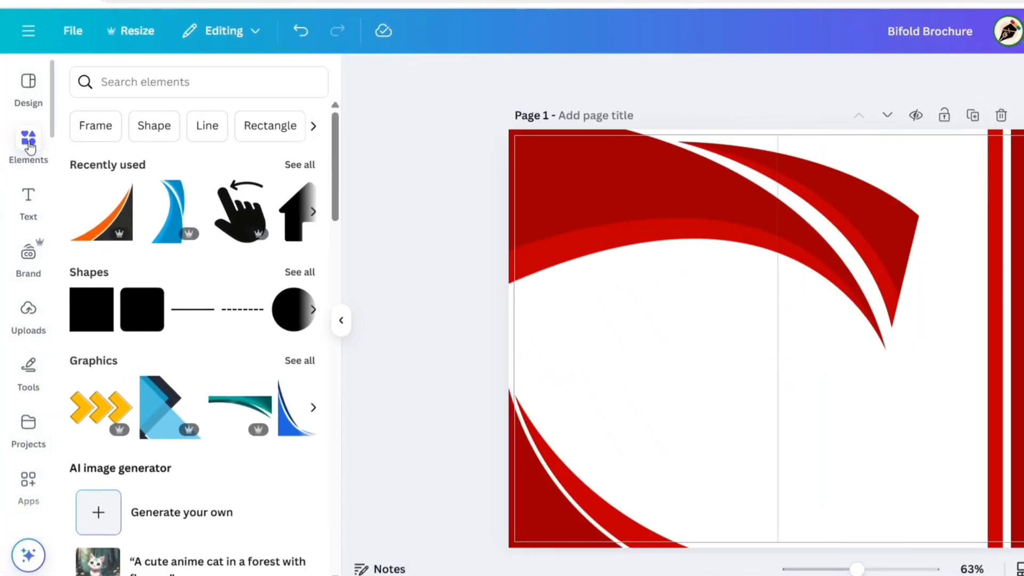
{"action": "scroll", "coordinate": [226, 270], "scroll_direction": "down", "scroll_amount": 20}
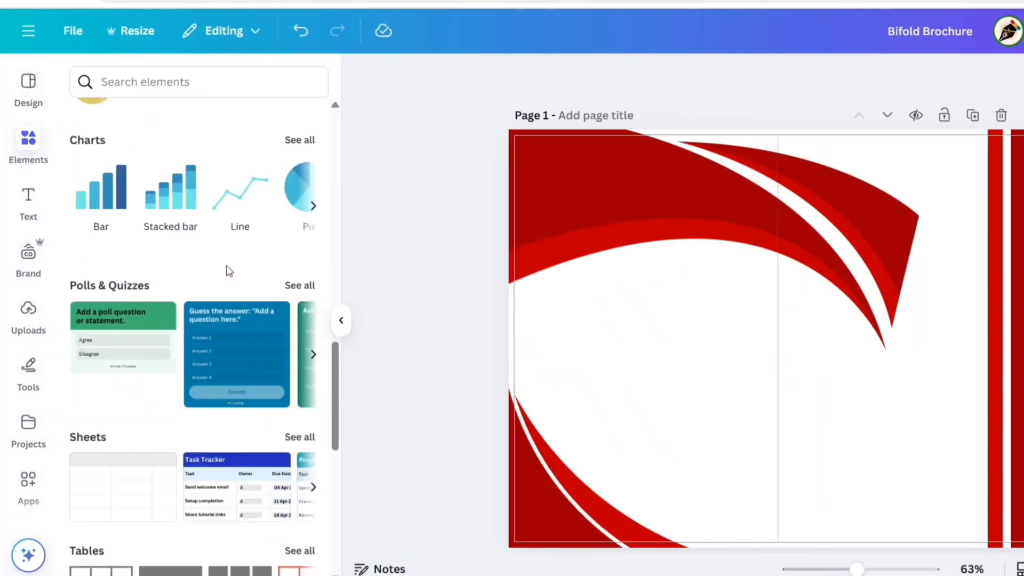
{"action": "left_click", "coordinate": [292, 265]}
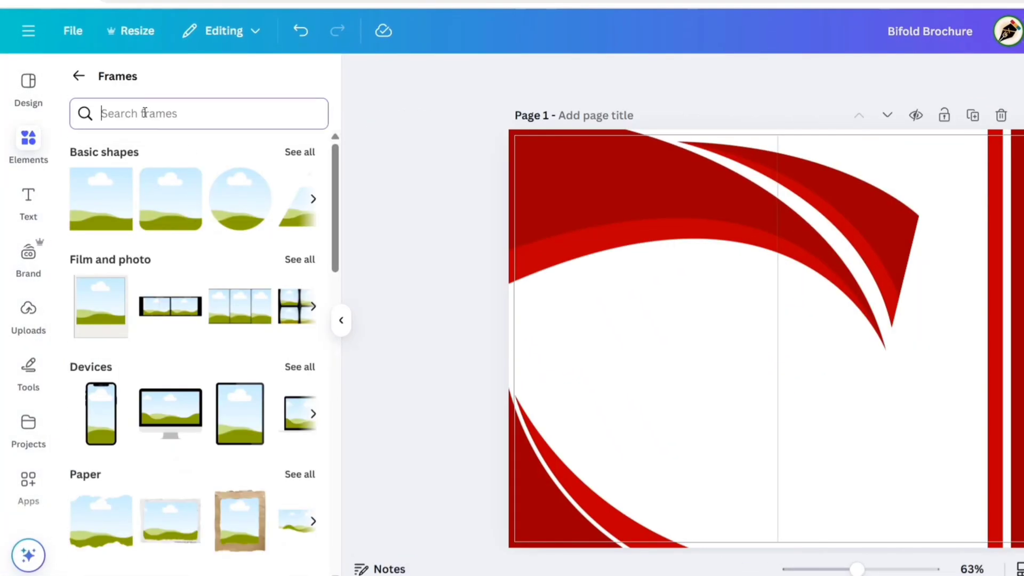
{"action": "type", "text": "circle"}
{"action": "key", "text": "Return"}
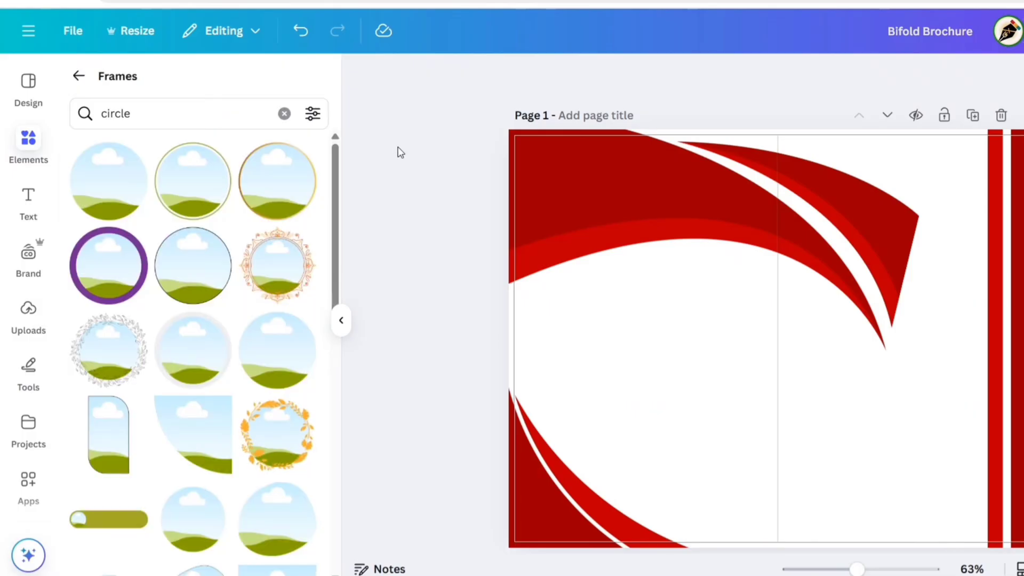
{"action": "left_click", "coordinate": [193, 191]}
Step: Give the circle frame a dark red border
{"action": "left_click", "coordinate": [342, 320]}
{"action": "left_click", "coordinate": [413, 131]}
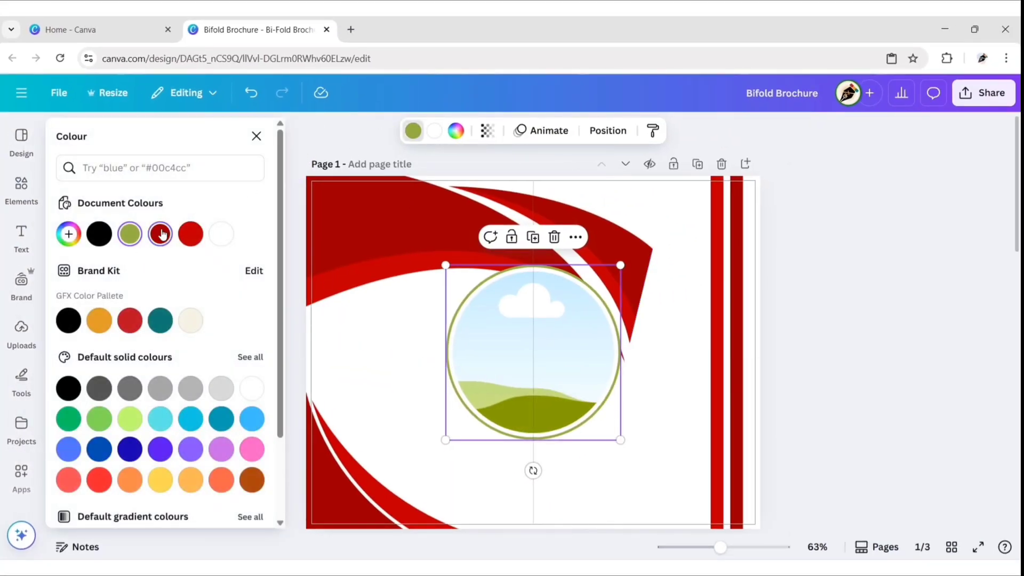
{"action": "left_click", "coordinate": [163, 235]}
{"action": "left_click", "coordinate": [257, 136]}
{"action": "left_click", "coordinate": [190, 277]}
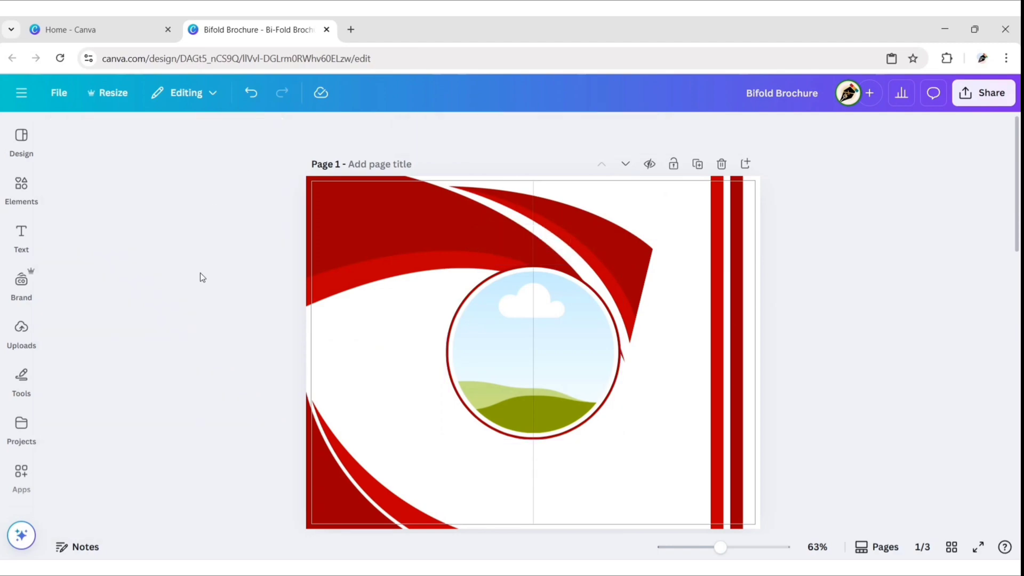
Step: Shrink the circle frame and move it to the upper right beside the red stripes
{"action": "left_click", "coordinate": [539, 347]}
{"action": "left_click_drag", "start_coordinate": [539, 348], "coordinate": [649, 348]}
{"action": "left_click_drag", "start_coordinate": [549, 413], "coordinate": [583, 377]}
{"action": "left_click_drag", "start_coordinate": [654, 296], "coordinate": [654, 302]}
{"action": "left_click", "coordinate": [795, 316]}
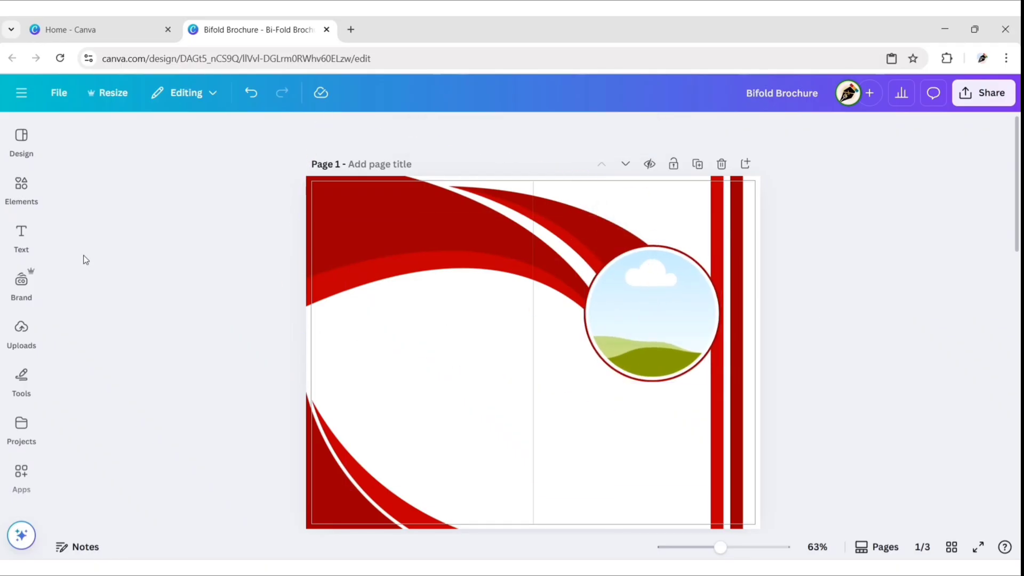
Step: Add a NextLeap heading in the Heading Now 31-38 Bold font
{"action": "left_click", "coordinate": [21, 238]}
{"action": "left_click", "coordinate": [99, 266]}
{"action": "left_click", "coordinate": [284, 337]}
{"action": "type", "text": "N"}
{"action": "left_click", "coordinate": [248, 130]}
{"action": "left_click", "coordinate": [144, 234]}
{"action": "type", "text": "Heading Now 31-38"}
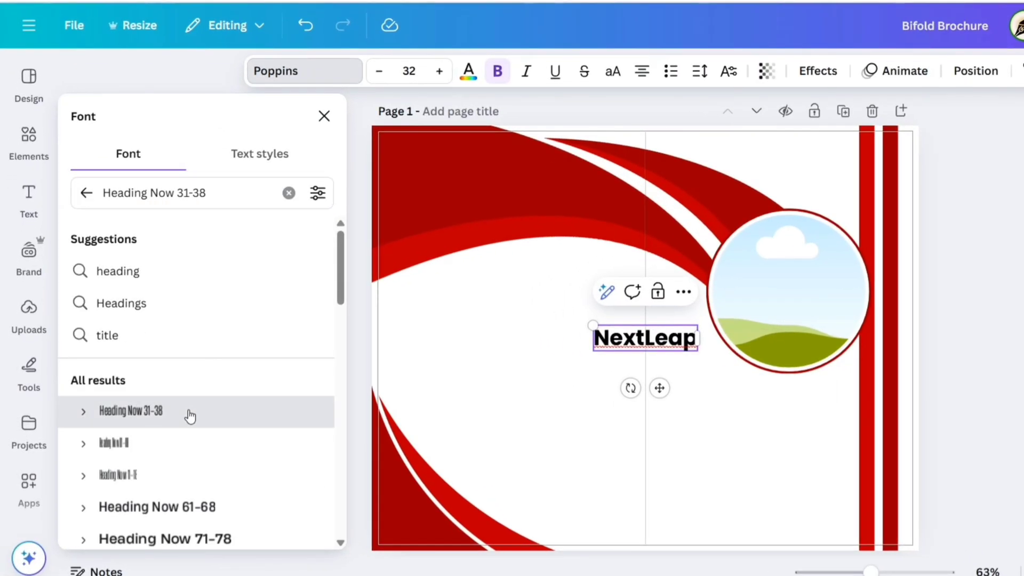
{"action": "left_click", "coordinate": [191, 417]}
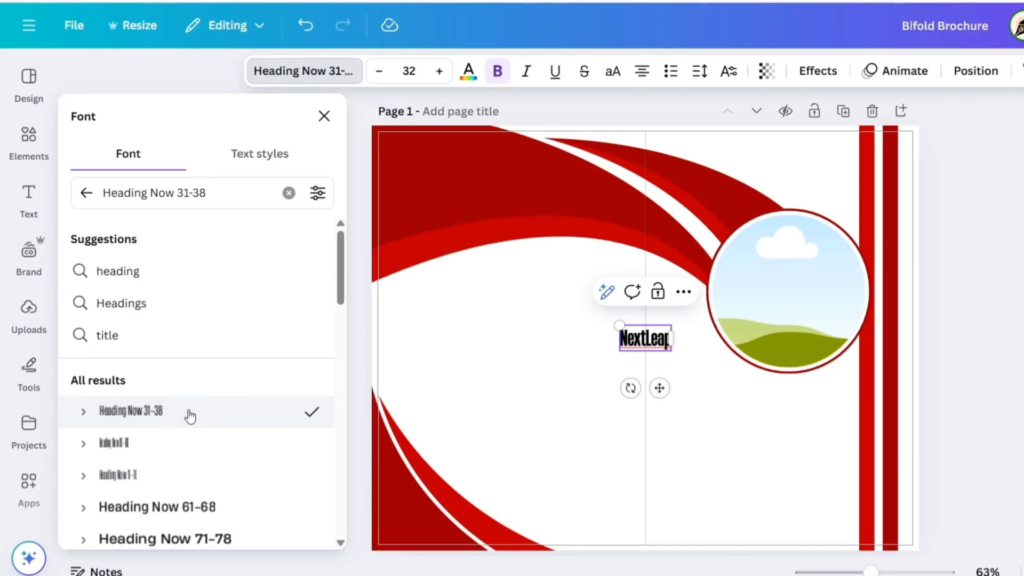
{"action": "left_click", "coordinate": [83, 412]}
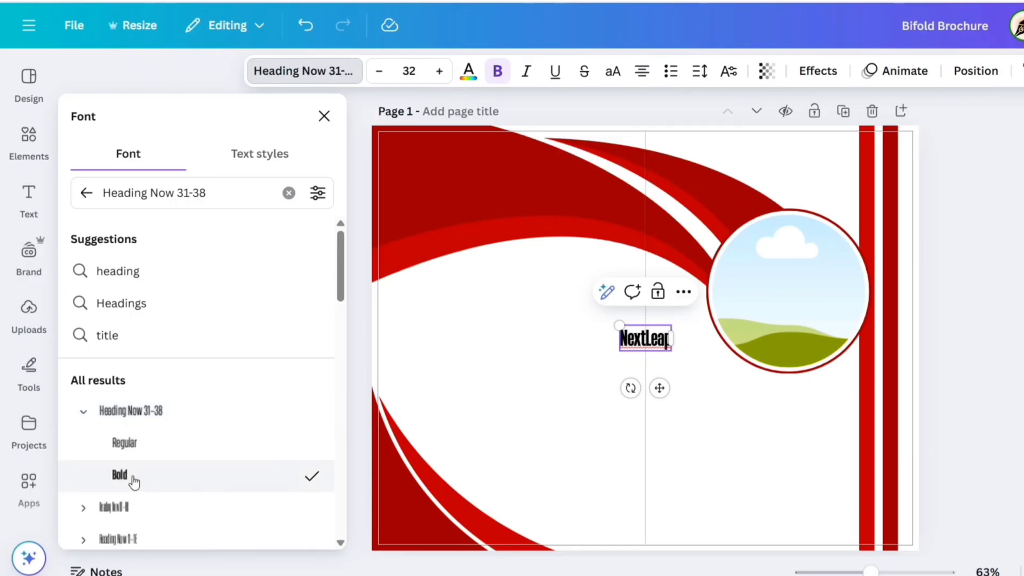
{"action": "left_click", "coordinate": [324, 117]}
Step: Make NextLeap size 80 and vivid red, placed under the circle frame
{"action": "left_click", "coordinate": [409, 71]}
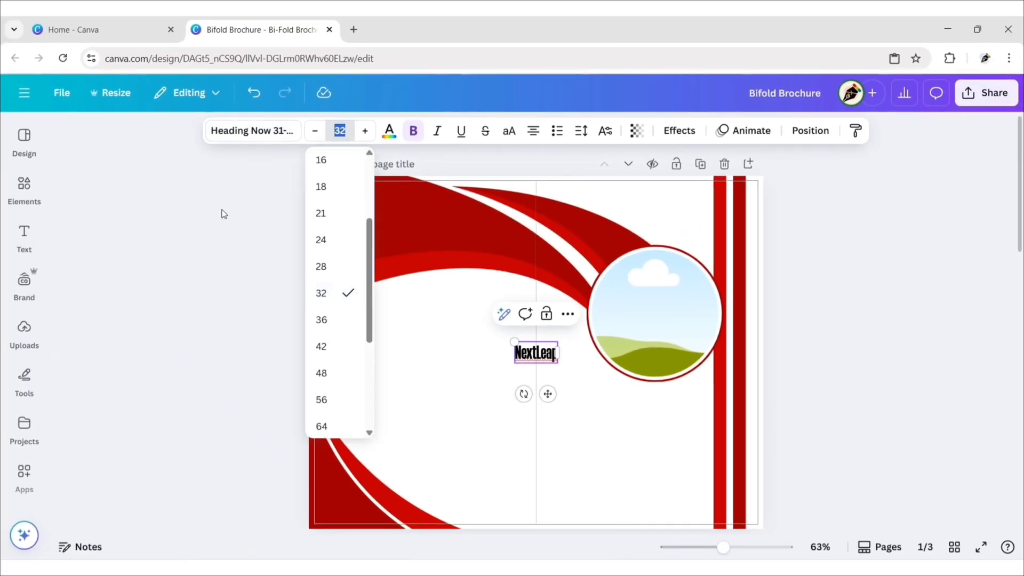
{"action": "type", "text": "80"}
{"action": "key", "text": "Return"}
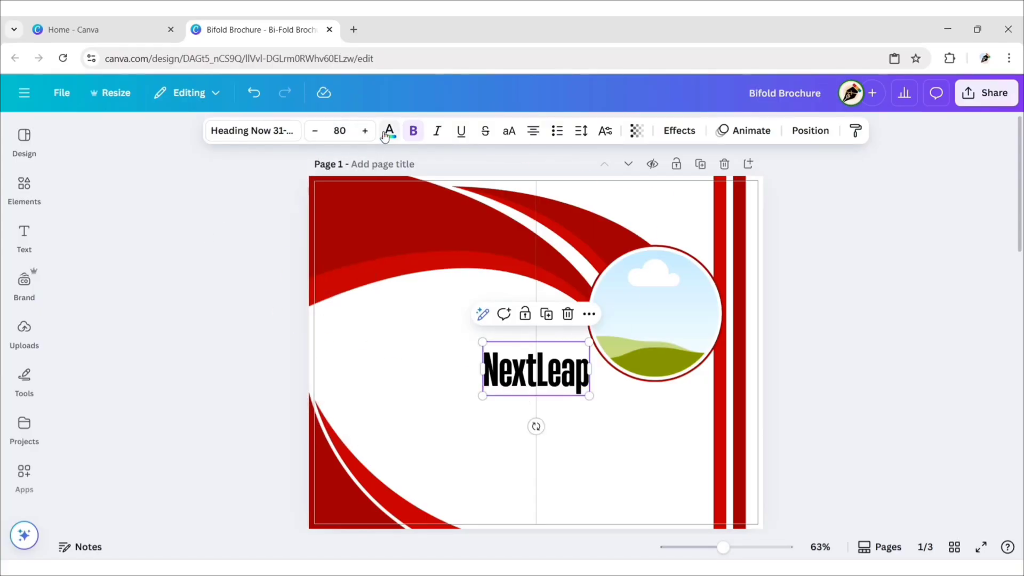
{"action": "left_click", "coordinate": [389, 131]}
{"action": "left_click", "coordinate": [163, 265]}
{"action": "left_click", "coordinate": [260, 168]}
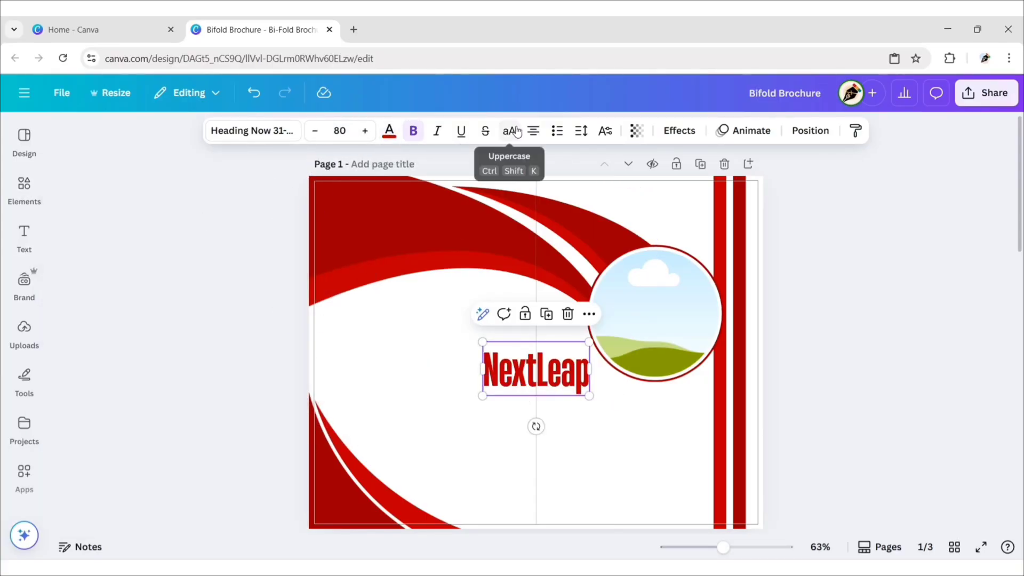
{"action": "left_click_drag", "start_coordinate": [524, 359], "coordinate": [583, 408]}
Step: Duplicate the heading as 'Consulting' at size 50 in black below NextLeap
{"action": "left_click", "coordinate": [609, 356]}
{"action": "key", "text": "Return"}
{"action": "type", "text": "Consulting"}
{"action": "left_click", "coordinate": [342, 133]}
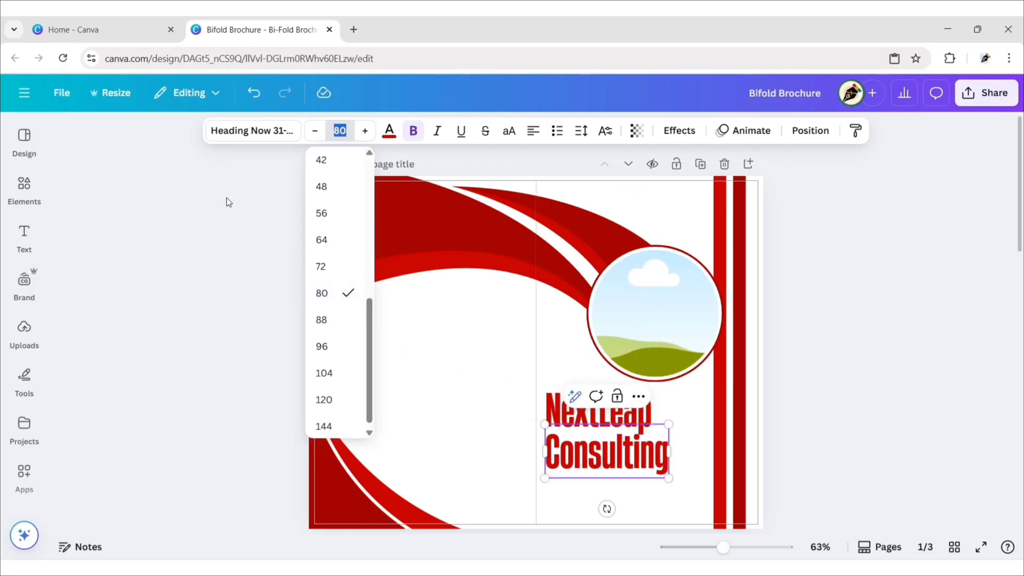
{"action": "type", "text": "50"}
{"action": "key", "text": "Return"}
{"action": "left_click", "coordinate": [389, 130]}
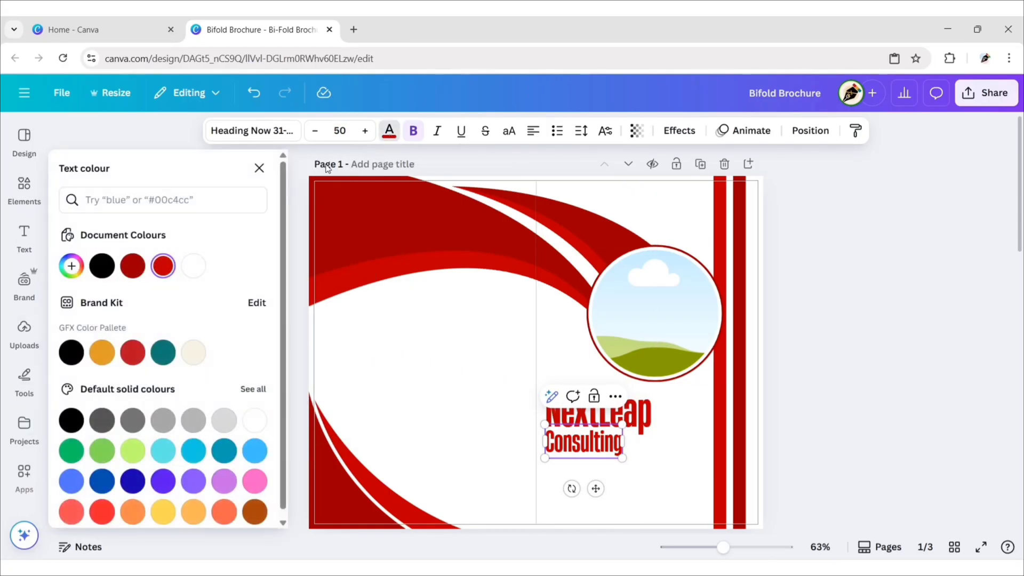
{"action": "left_click", "coordinate": [102, 263]}
{"action": "left_click", "coordinate": [258, 169]}
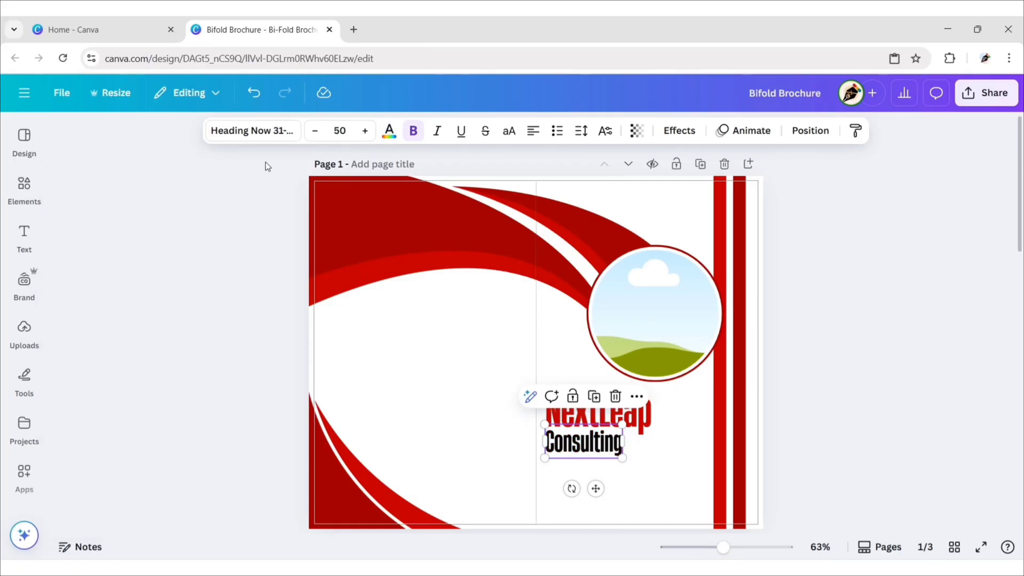
{"action": "left_click", "coordinate": [597, 490]}
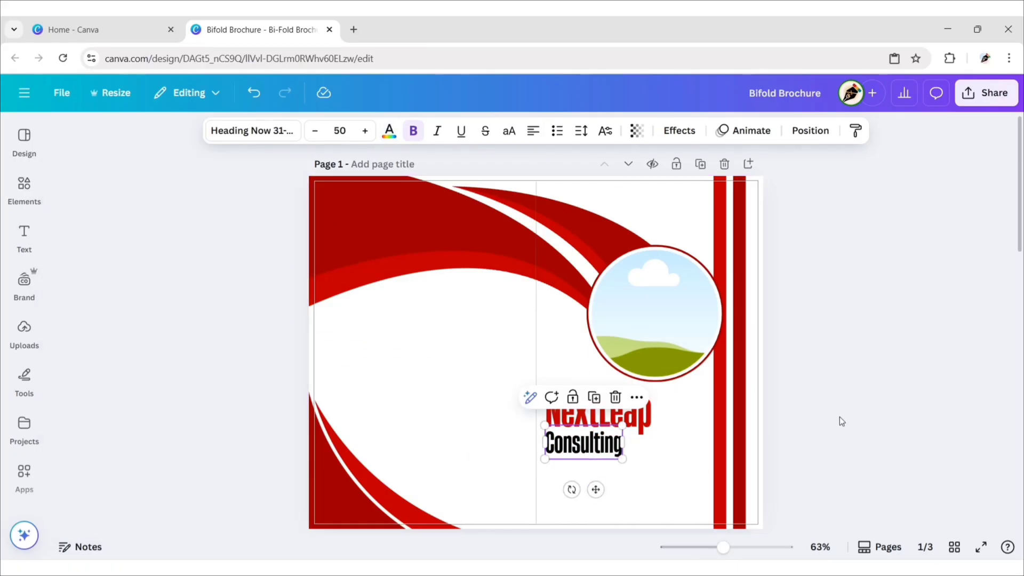
Step: Add a subheading reading 'Turning Vision Into Scalable Action'
{"action": "left_click", "coordinate": [824, 429]}
{"action": "left_click", "coordinate": [24, 237]}
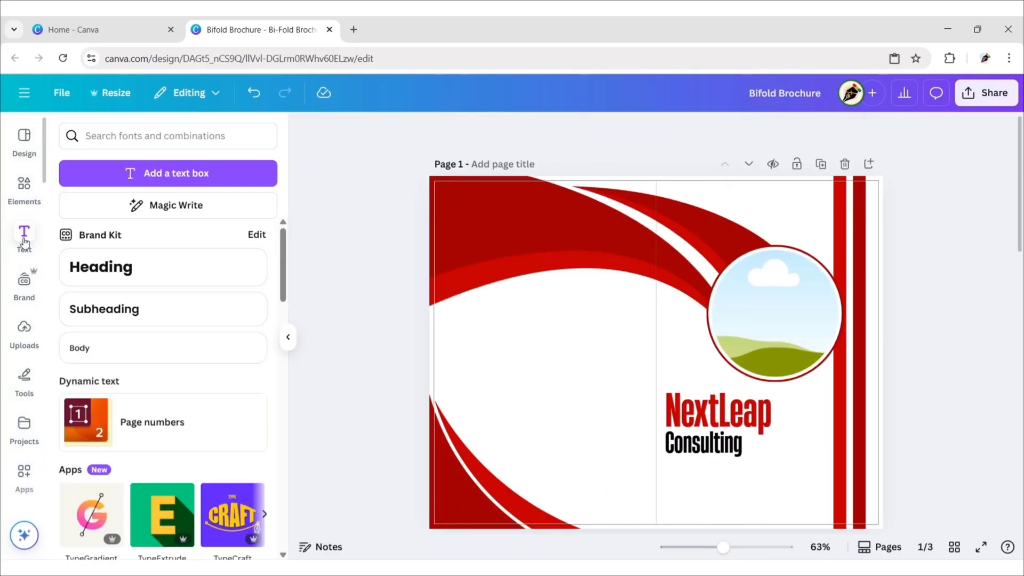
{"action": "left_click", "coordinate": [142, 309]}
{"action": "left_click", "coordinate": [295, 343]}
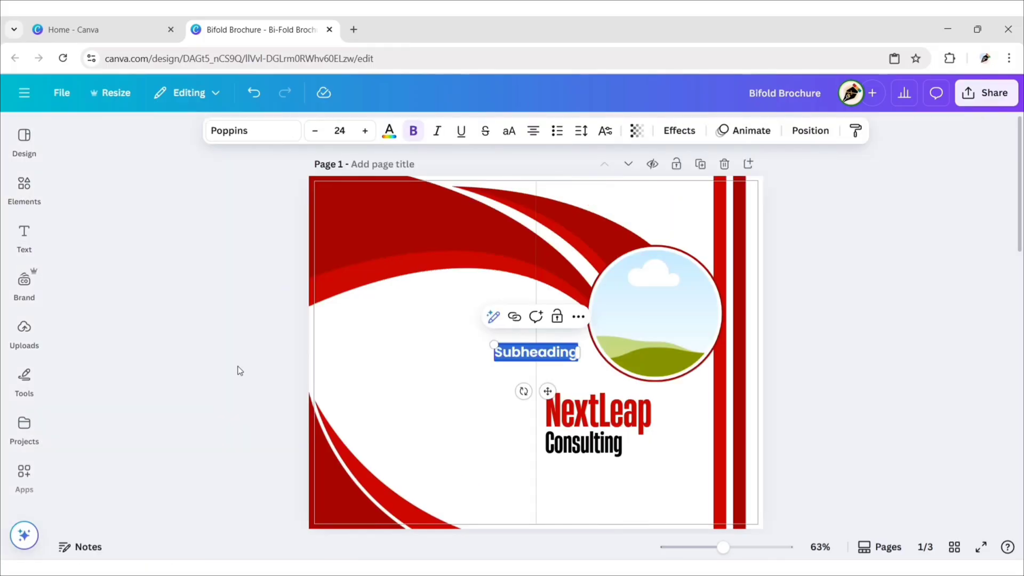
{"action": "key", "text": "BackSpace"}
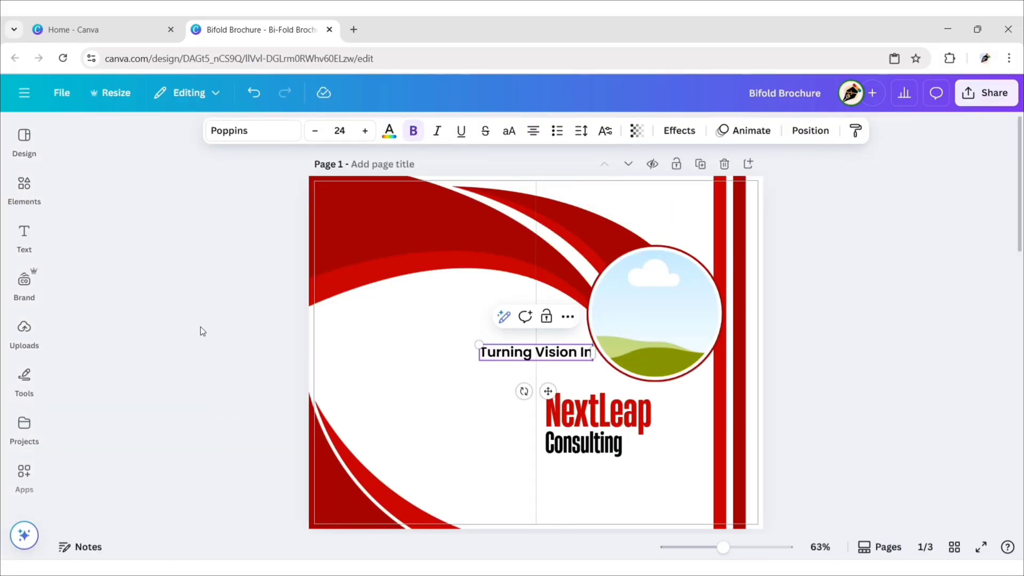
{"action": "type", "text": "Action"}
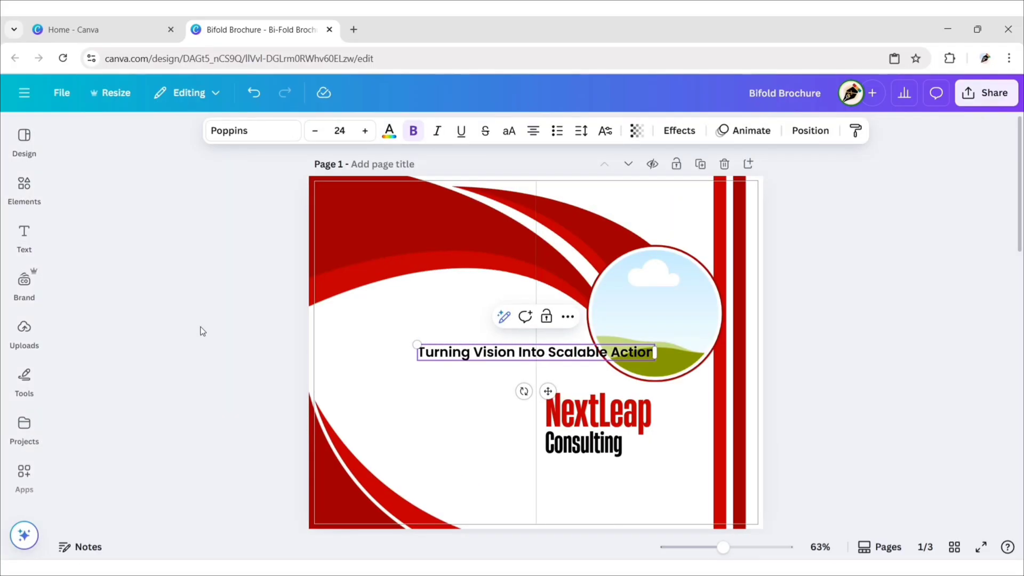
Step: Set the tagline's font to Helios Regular
{"action": "left_click", "coordinate": [243, 132]}
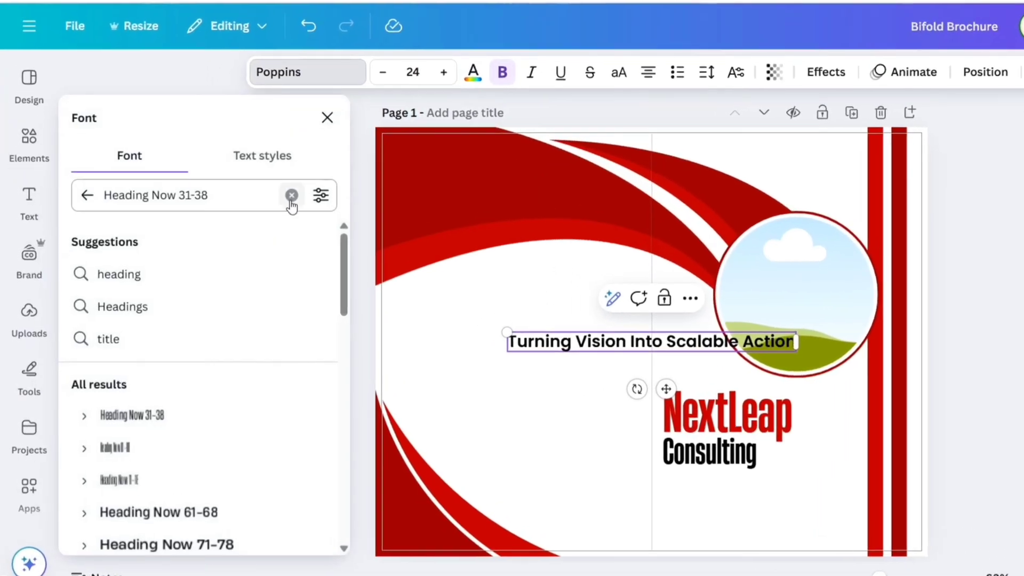
{"action": "left_click", "coordinate": [239, 231]}
{"action": "type", "text": "Helios"}
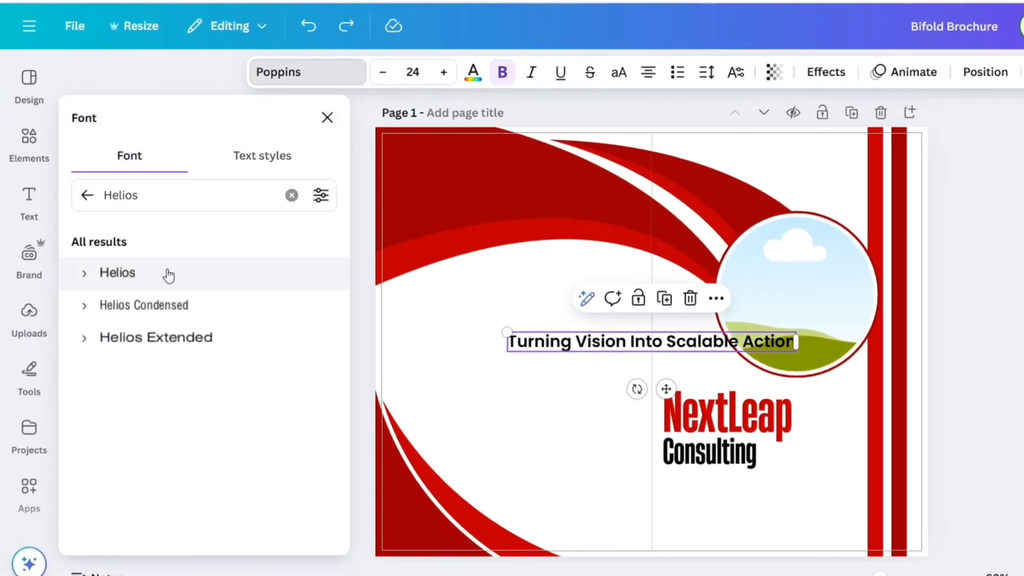
{"action": "left_click", "coordinate": [165, 274]}
{"action": "left_click", "coordinate": [85, 274]}
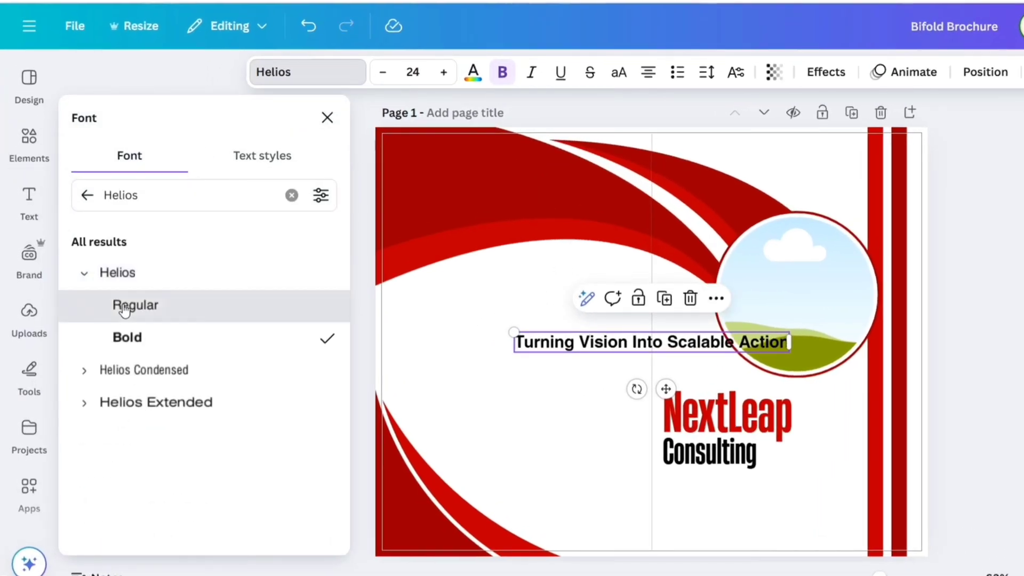
{"action": "left_click", "coordinate": [120, 308]}
{"action": "left_click", "coordinate": [328, 117]}
Step: Make the tagline size 15, left-aligned, and place it below Consulting
{"action": "left_click", "coordinate": [413, 71]}
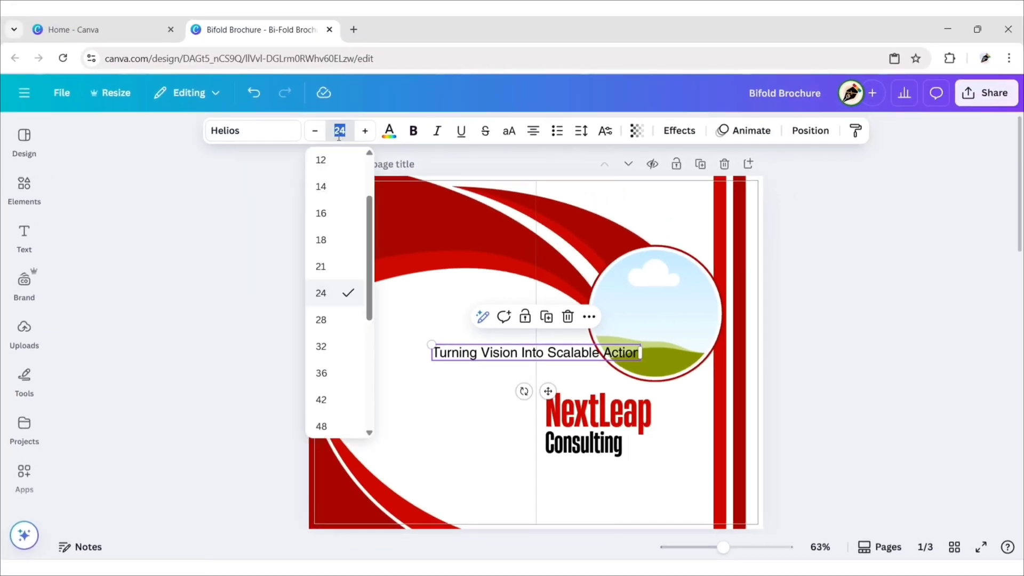
{"action": "key", "text": "Return"}
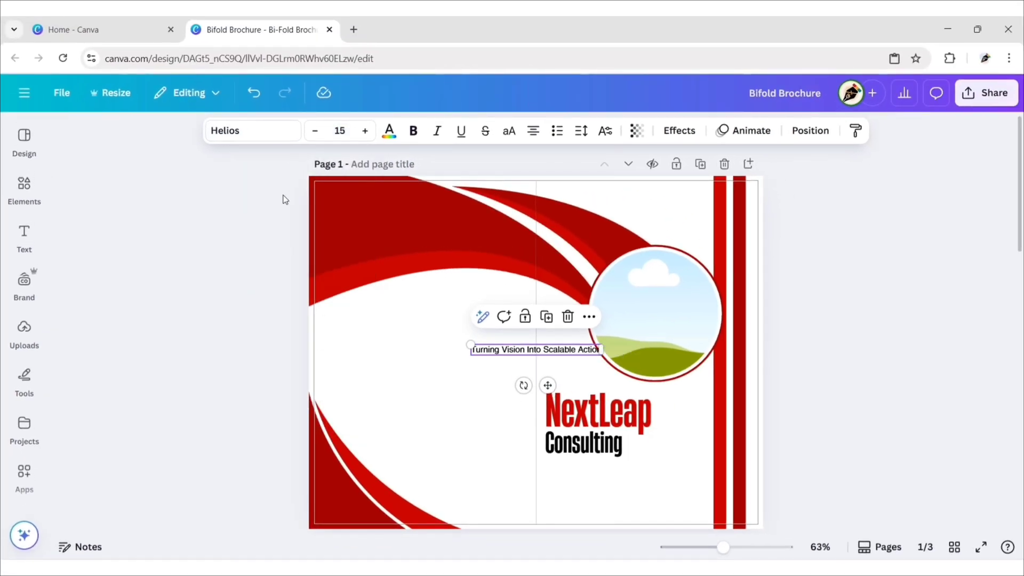
{"action": "left_click", "coordinate": [533, 130]}
{"action": "left_click_drag", "start_coordinate": [547, 386], "coordinate": [622, 505]}
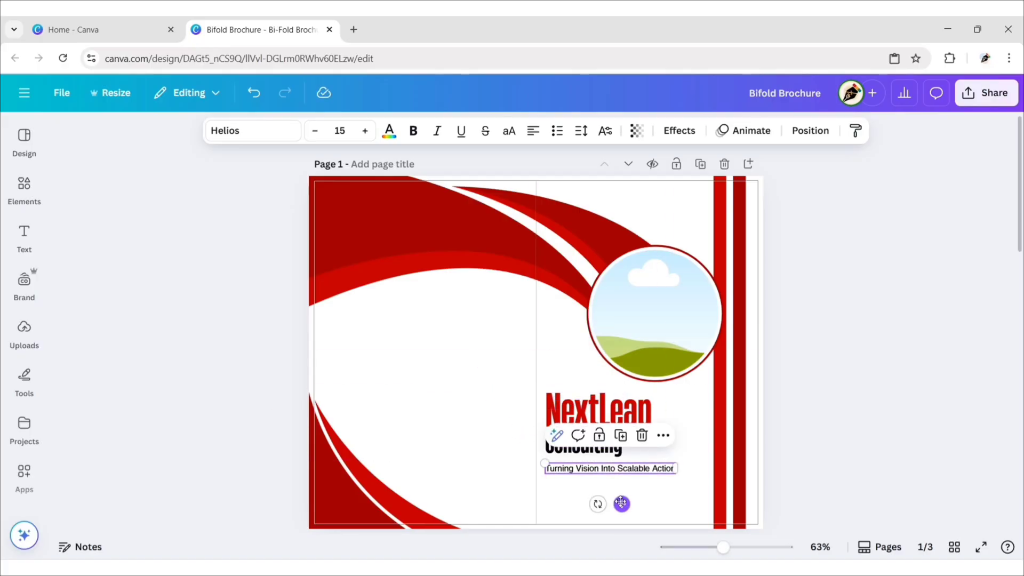
Step: Search photos for 'business buildings' and drop the first skyscraper photo into the circle frame
{"action": "left_click", "coordinate": [830, 355]}
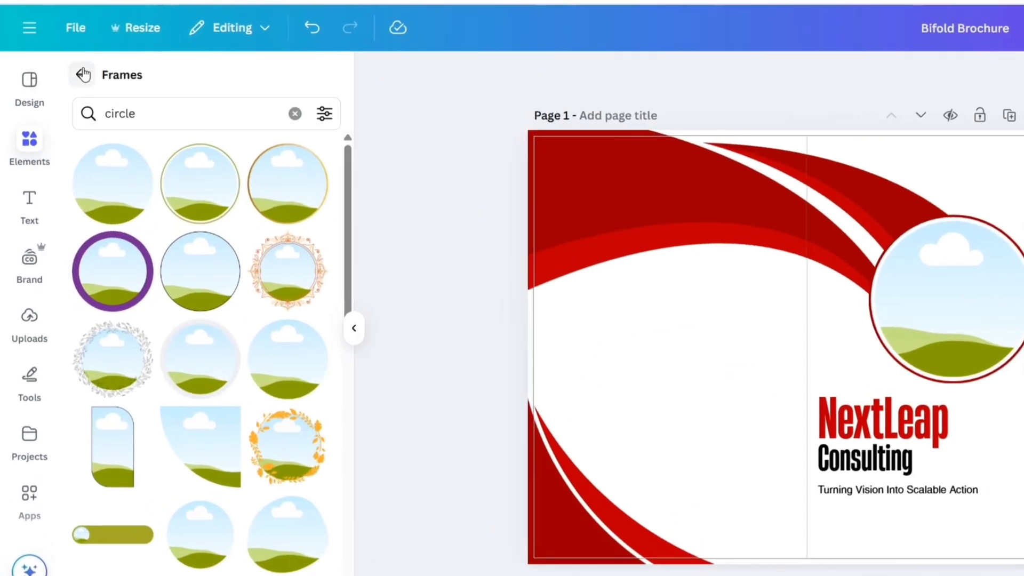
{"action": "left_click", "coordinate": [83, 75]}
{"action": "left_click", "coordinate": [88, 76]}
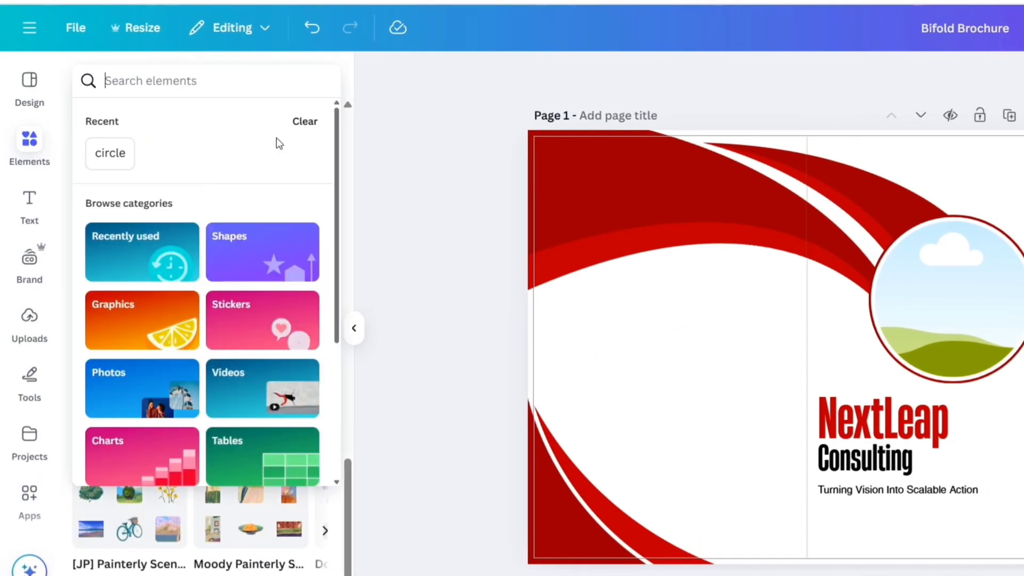
{"action": "type", "text": "business buildings"}
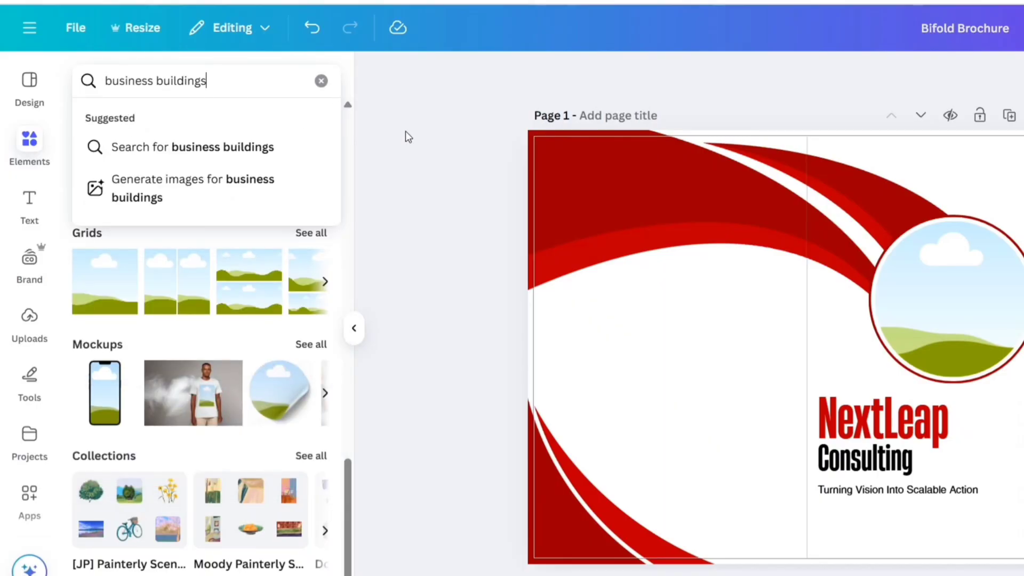
{"action": "key", "text": "Return"}
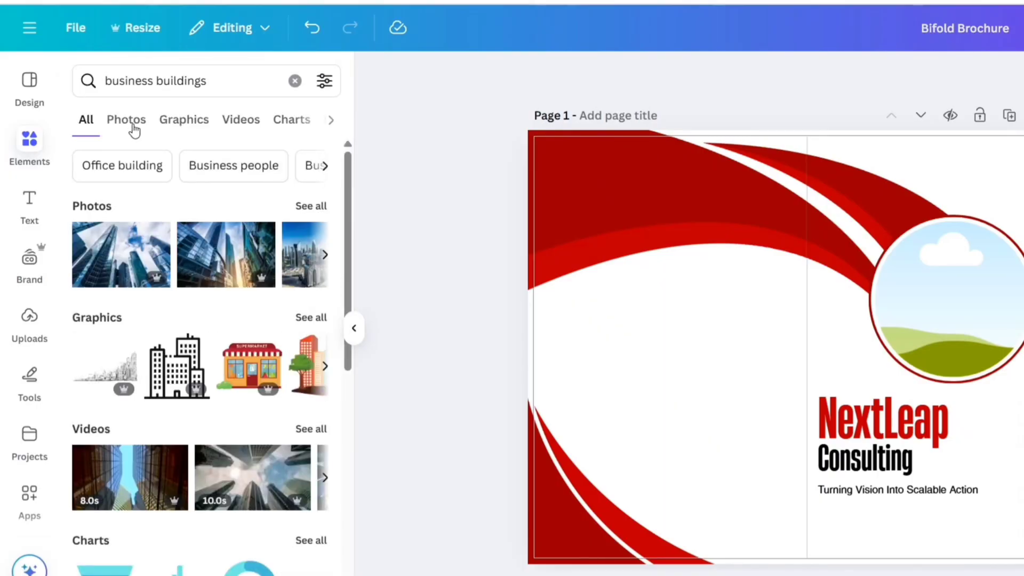
{"action": "left_click", "coordinate": [127, 120]}
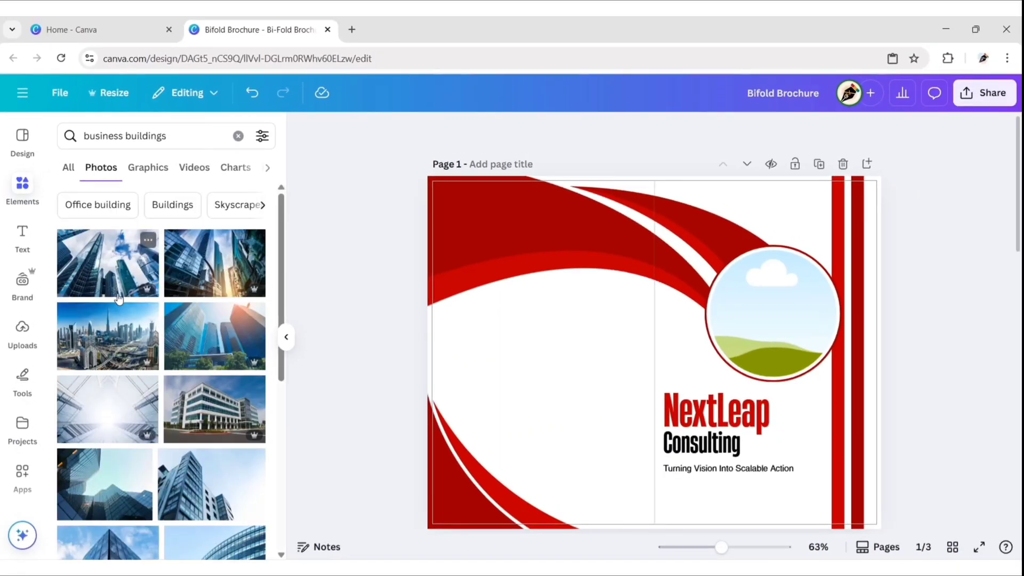
{"action": "left_click_drag", "start_coordinate": [107, 270], "coordinate": [635, 272]}
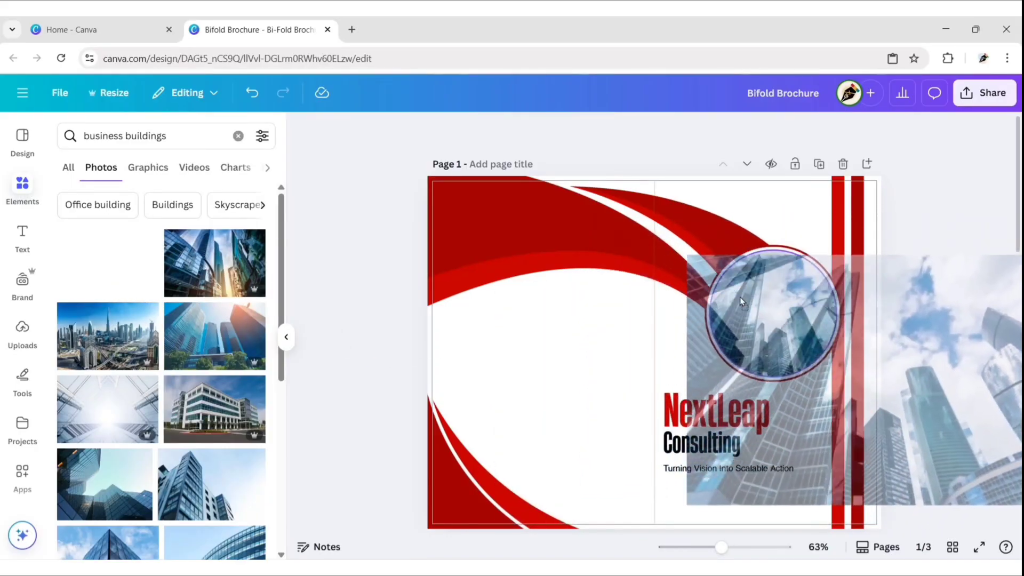
{"action": "left_click_drag", "start_coordinate": [742, 302], "coordinate": [741, 301]}
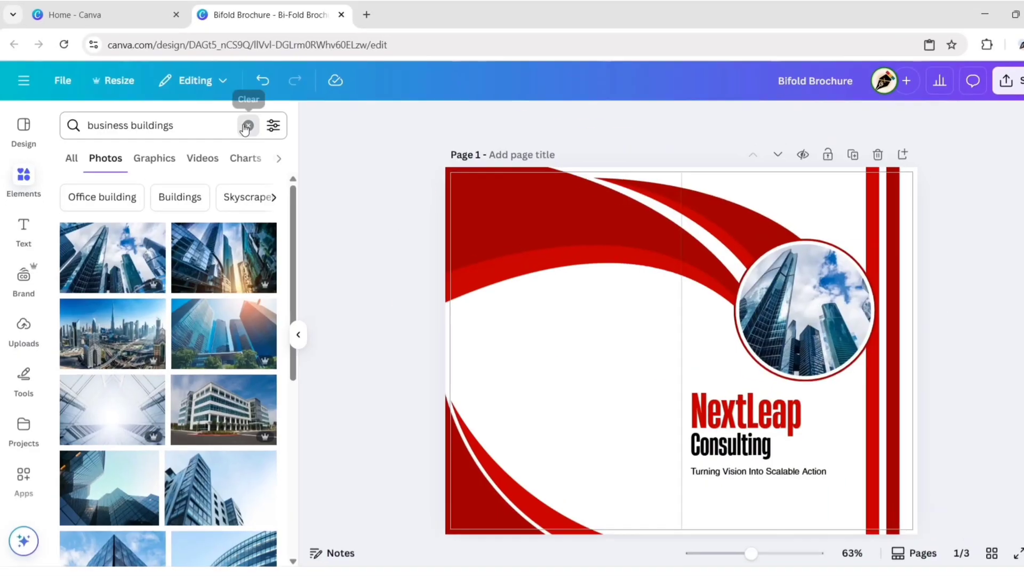
Step: Search Elements graphics for 'business logo' and add the growth-chart logo to the cover
{"action": "left_click", "coordinate": [238, 136]}
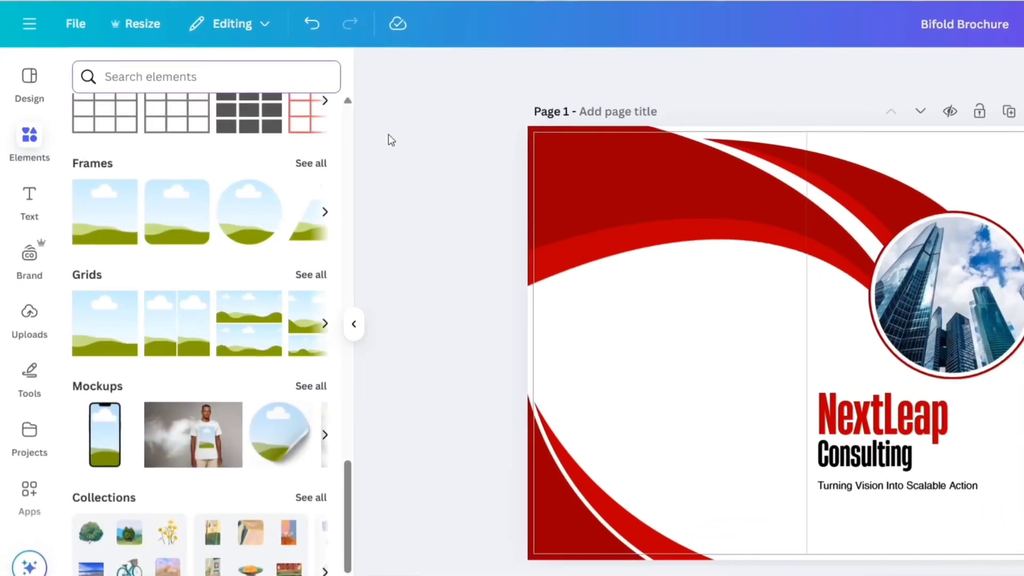
{"action": "type", "text": "business logo"}
{"action": "key", "text": "Return"}
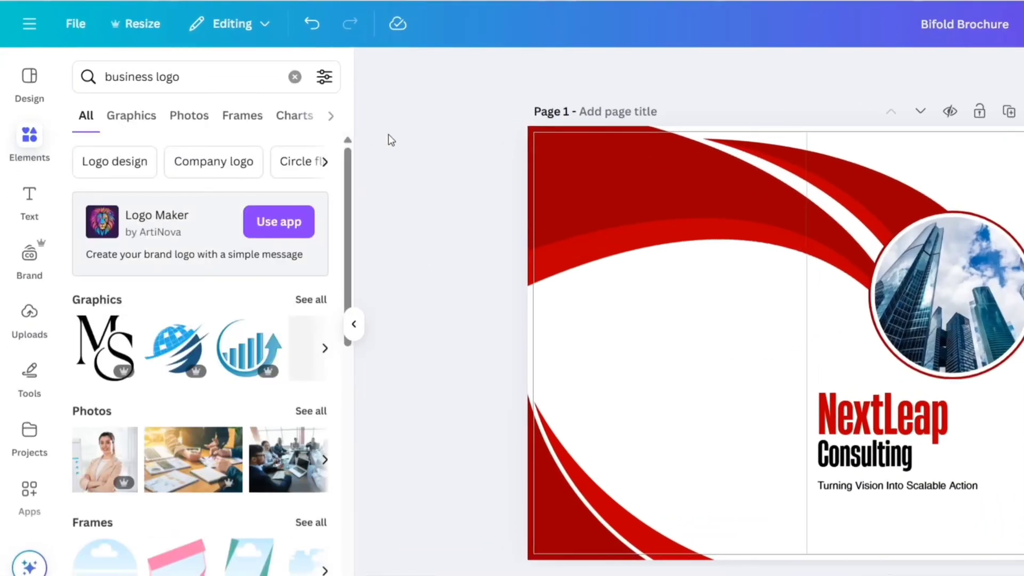
{"action": "left_click", "coordinate": [132, 119]}
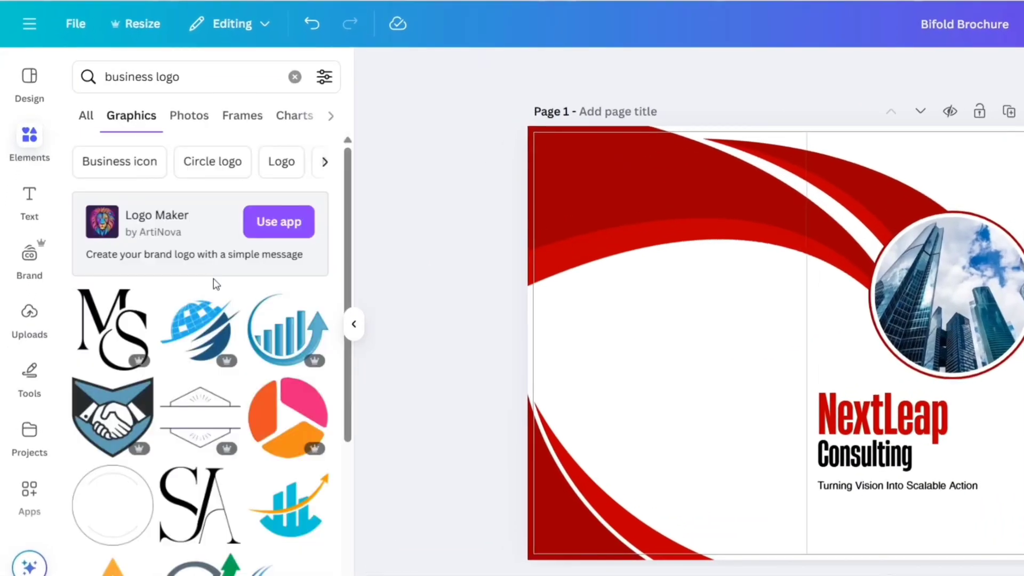
{"action": "scroll", "coordinate": [238, 317], "scroll_direction": "down", "scroll_amount": 2}
{"action": "scroll", "coordinate": [237, 318], "scroll_direction": "down", "scroll_amount": 15}
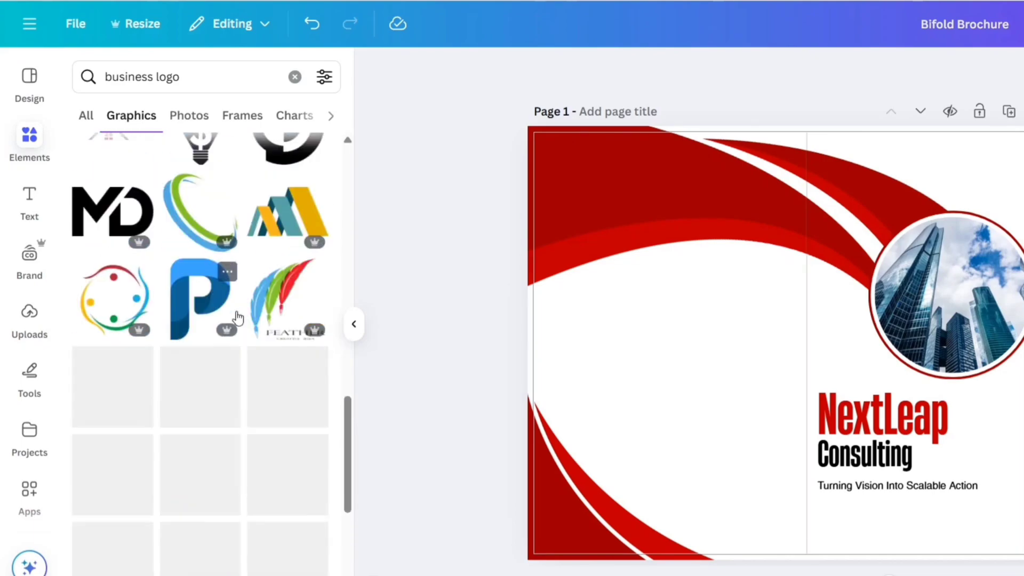
{"action": "scroll", "coordinate": [237, 318], "scroll_direction": "down", "scroll_amount": 3}
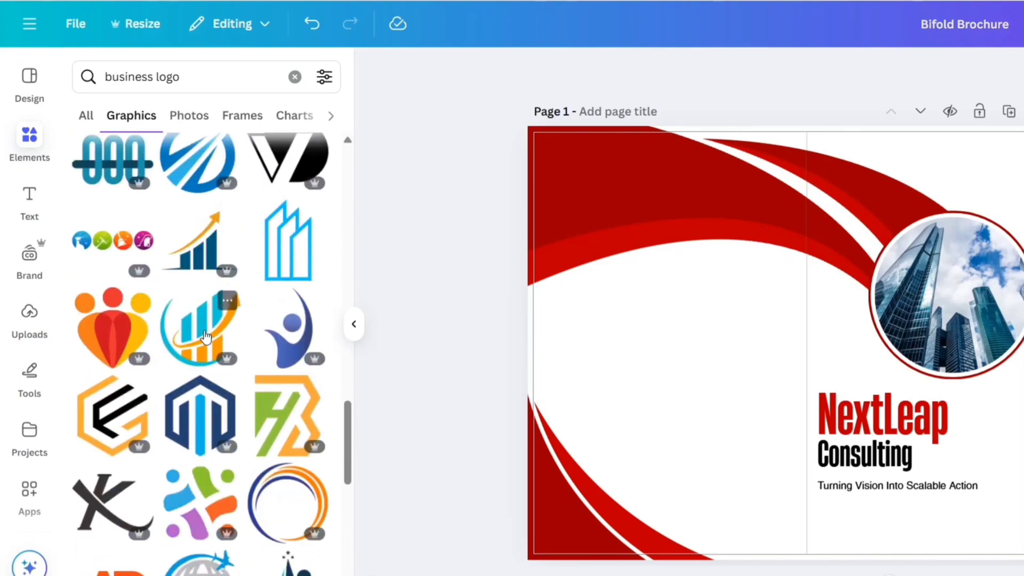
{"action": "left_click", "coordinate": [205, 337]}
Step: Recolour the logo's blue to Vividred and orange to black, then shrink it above NextLeap
{"action": "left_click", "coordinate": [355, 336]}
{"action": "left_click", "coordinate": [715, 70]}
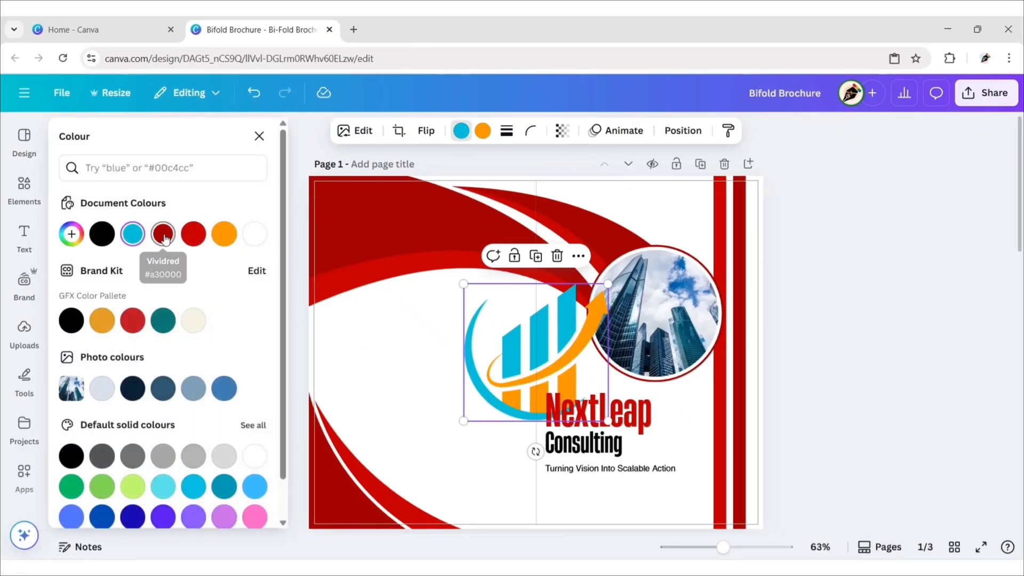
{"action": "left_click", "coordinate": [163, 235]}
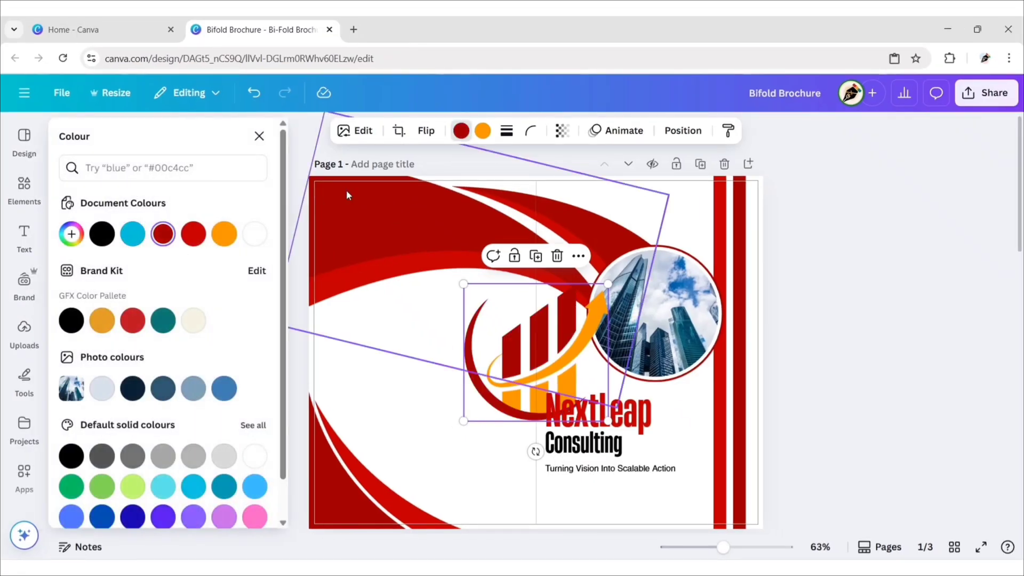
{"action": "left_click", "coordinate": [102, 233]}
{"action": "left_click", "coordinate": [260, 136]}
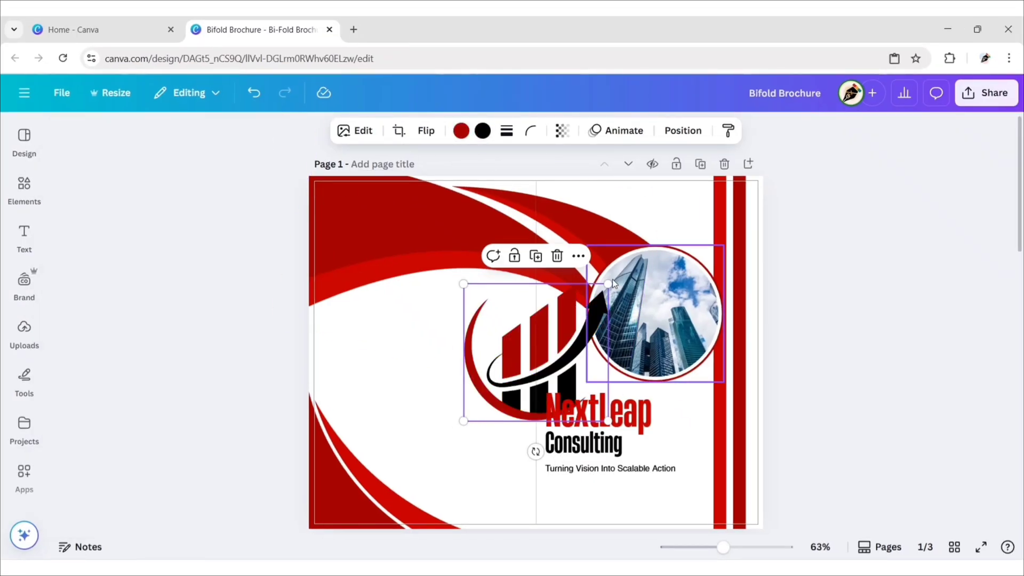
{"action": "left_click_drag", "start_coordinate": [609, 283], "coordinate": [505, 380]}
{"action": "left_click_drag", "start_coordinate": [486, 401], "coordinate": [560, 368]}
{"action": "left_click", "coordinate": [787, 354]}
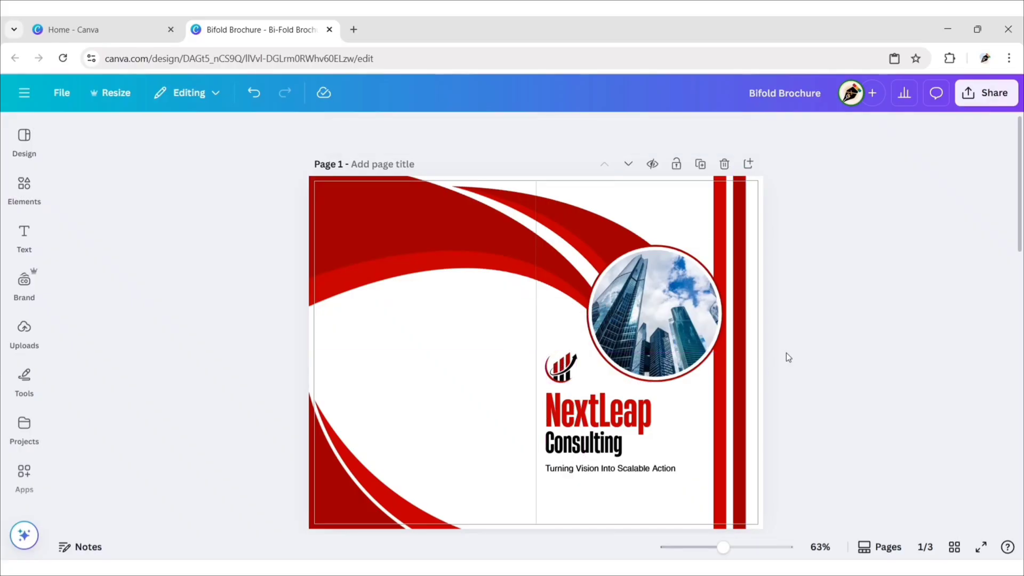
Step: Add a subheading text box and type the 'Great Services for Your Business' headline
{"action": "left_click", "coordinate": [24, 236]}
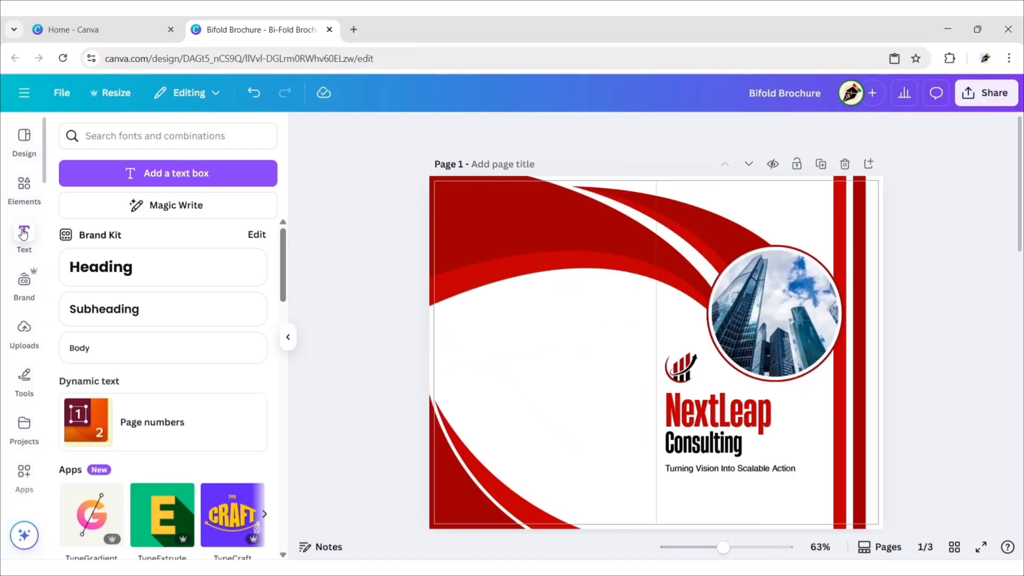
{"action": "left_click", "coordinate": [180, 313]}
{"action": "left_click", "coordinate": [288, 337]}
{"action": "type", "text": "Great Services for Your Business"}
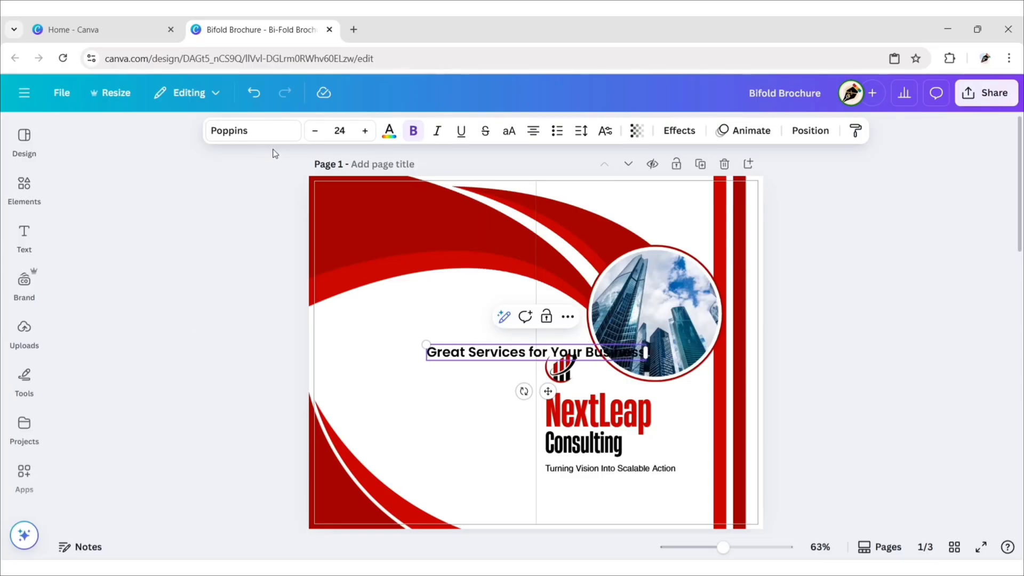
Step: Set the headline font to Gordita Bold at size 20
{"action": "left_click", "coordinate": [260, 132]}
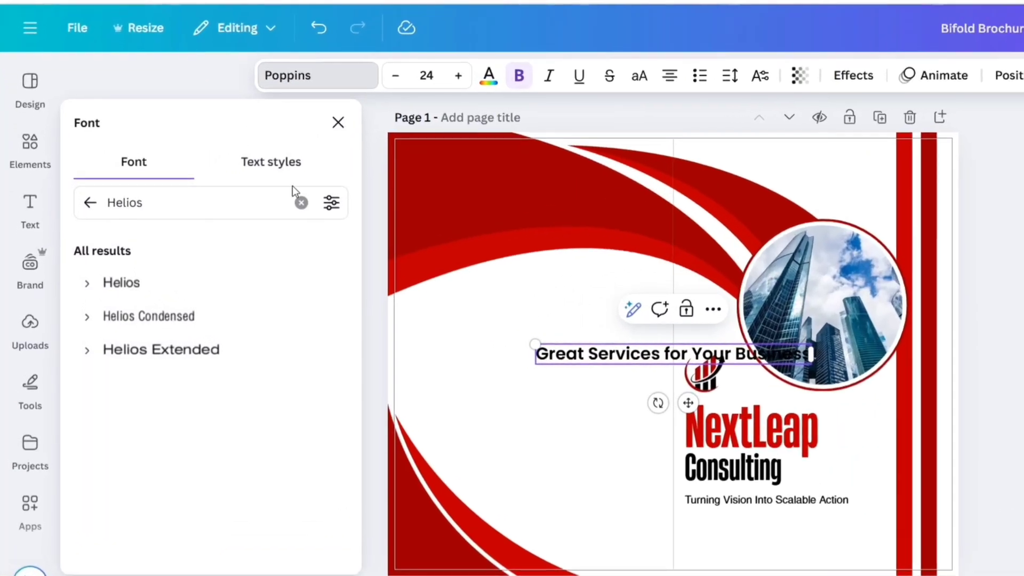
{"action": "left_click", "coordinate": [241, 232]}
{"action": "type", "text": "Gordita"}
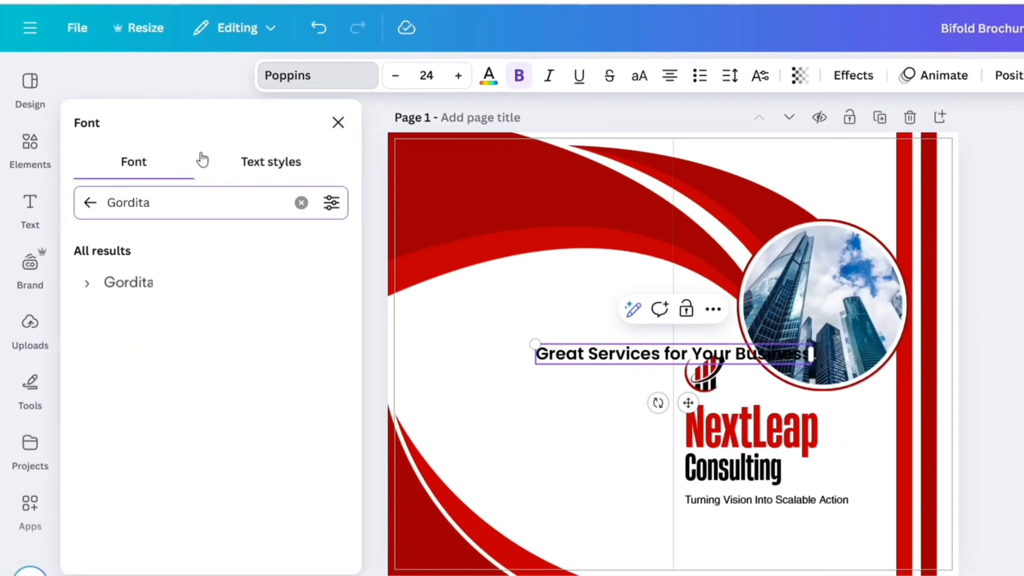
{"action": "left_click", "coordinate": [146, 283]}
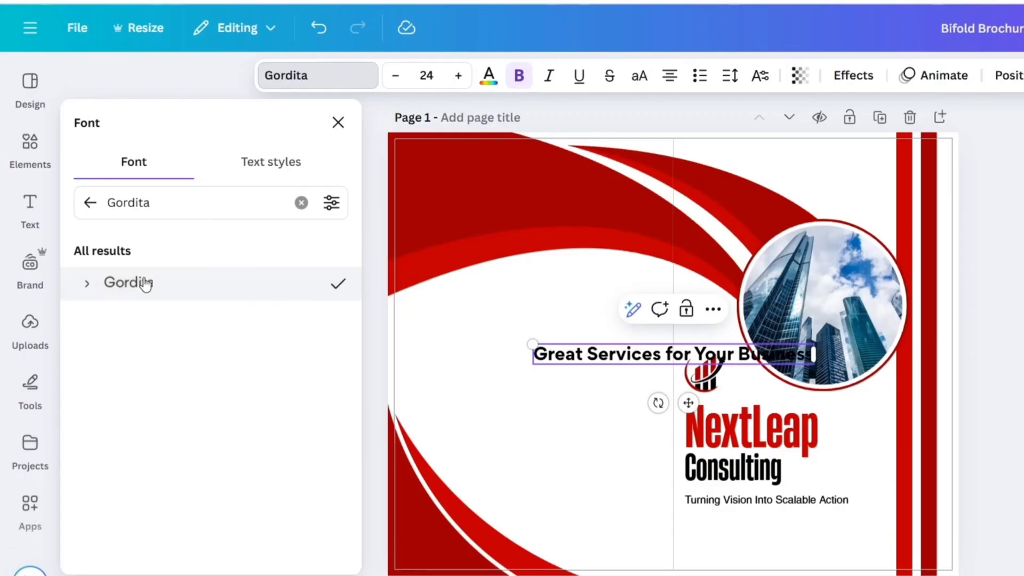
{"action": "left_click", "coordinate": [90, 284]}
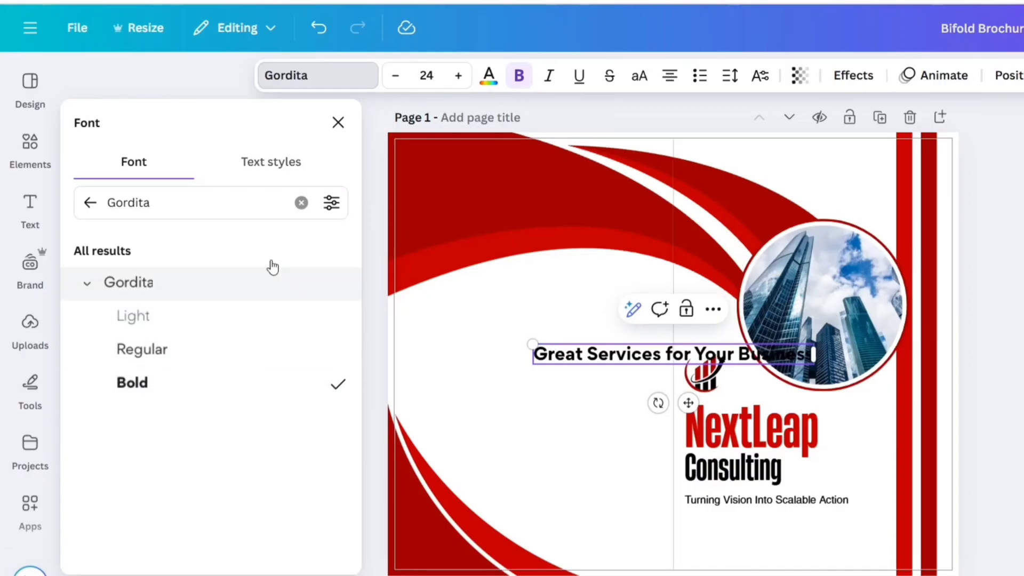
{"action": "left_click", "coordinate": [338, 125]}
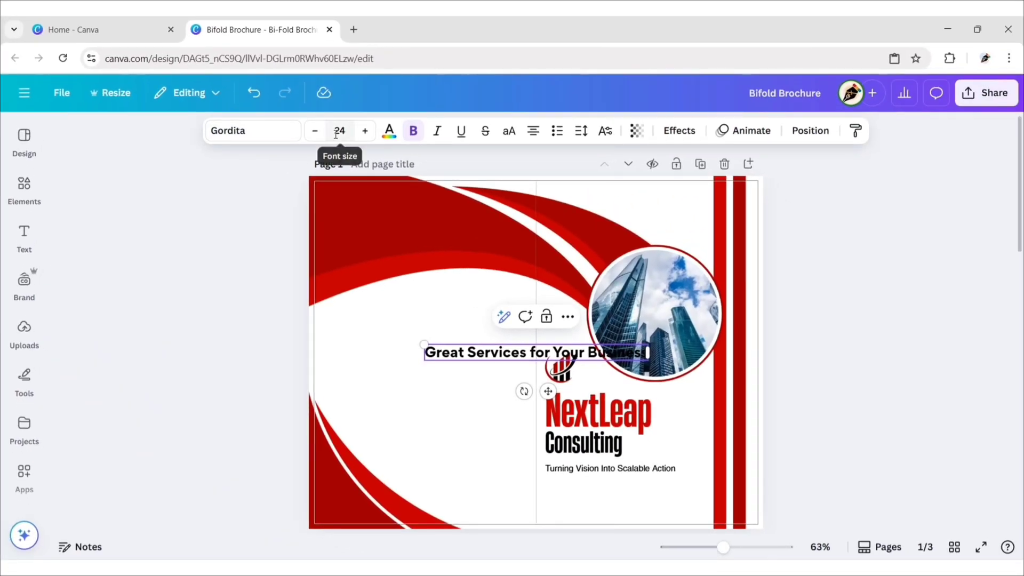
{"action": "left_click", "coordinate": [336, 134]}
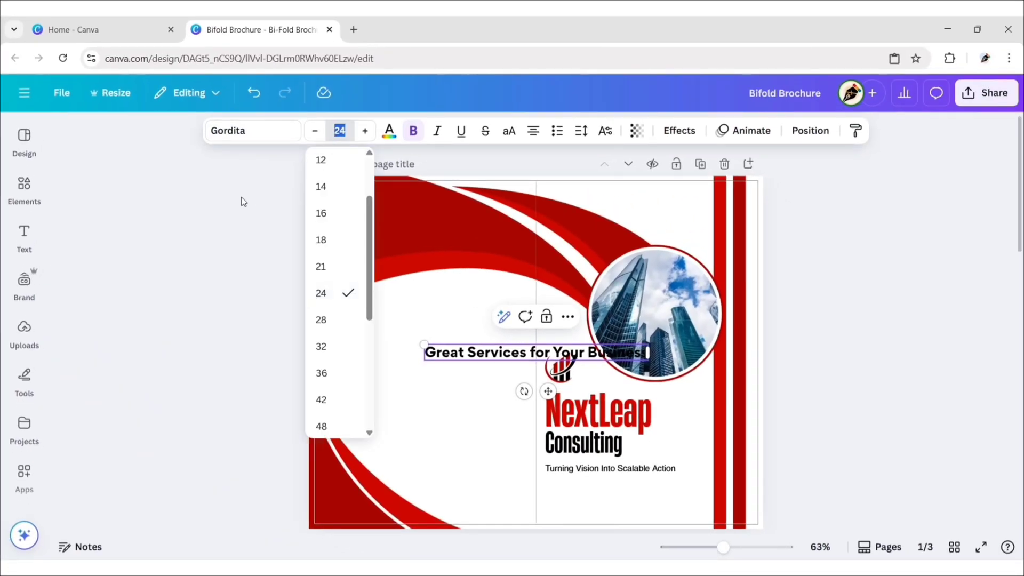
{"action": "key", "text": "Return"}
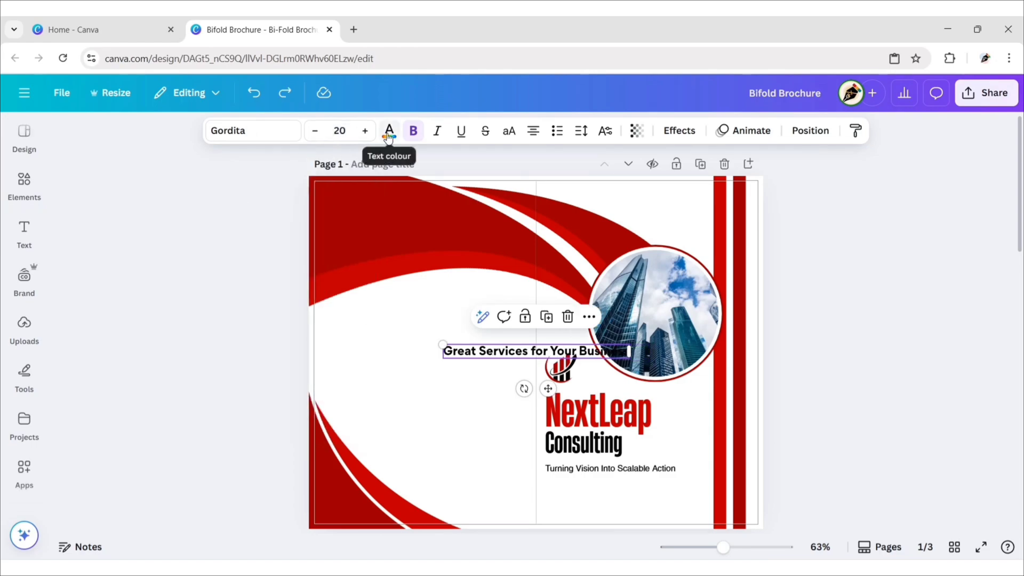
Step: Colour the headline coral red #FF5757
{"action": "left_click", "coordinate": [390, 130]}
{"action": "left_click", "coordinate": [101, 267]}
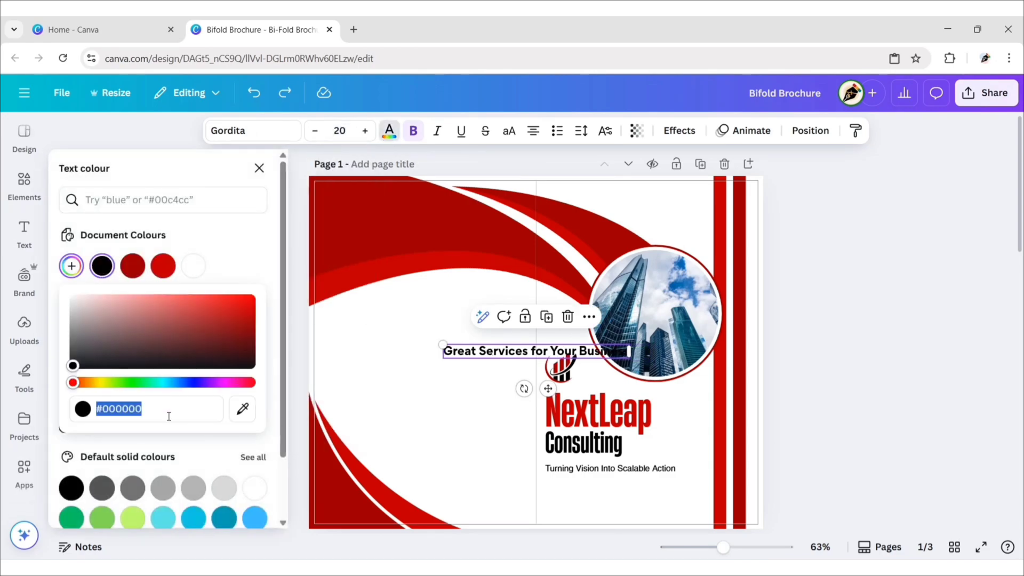
{"action": "type", "text": "#FF5757"}
{"action": "left_click", "coordinate": [245, 241]}
{"action": "left_click", "coordinate": [258, 174]}
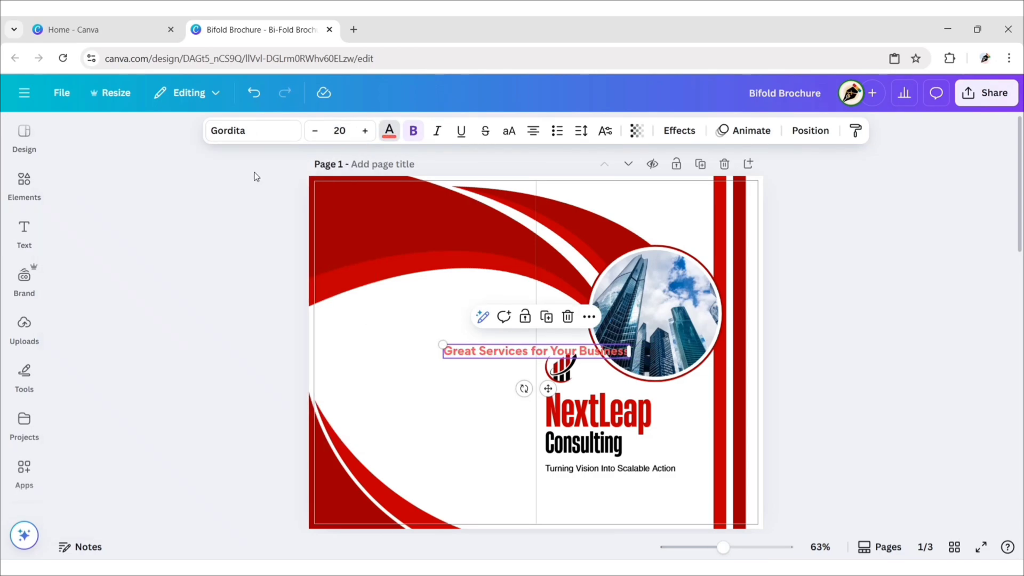
Step: Move the headline to the cover's lower right, narrow it to wrap, and tighten its line spacing
{"action": "left_click_drag", "start_coordinate": [548, 389], "coordinate": [609, 529]}
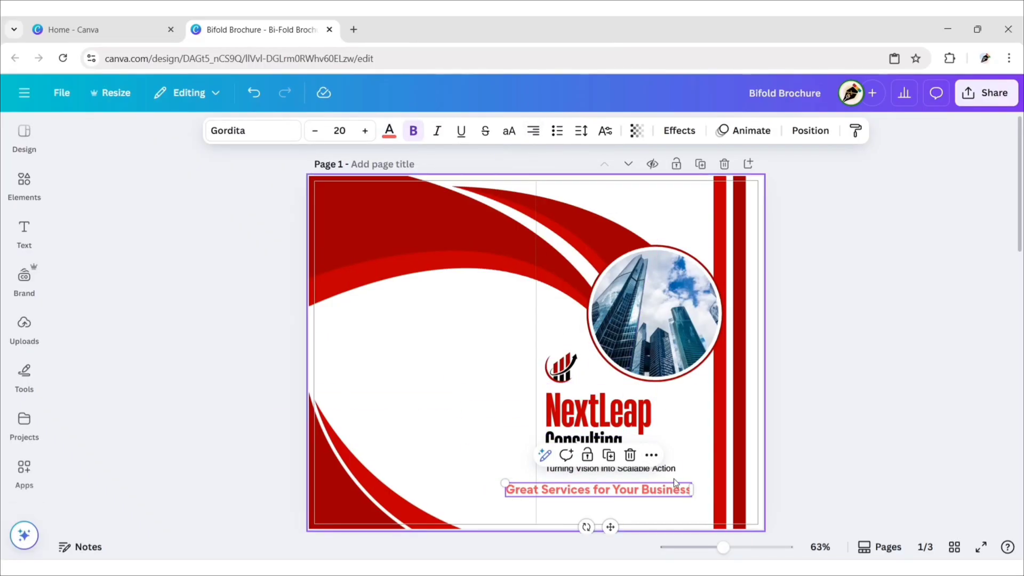
{"action": "left_click_drag", "start_coordinate": [693, 490], "coordinate": [668, 505]}
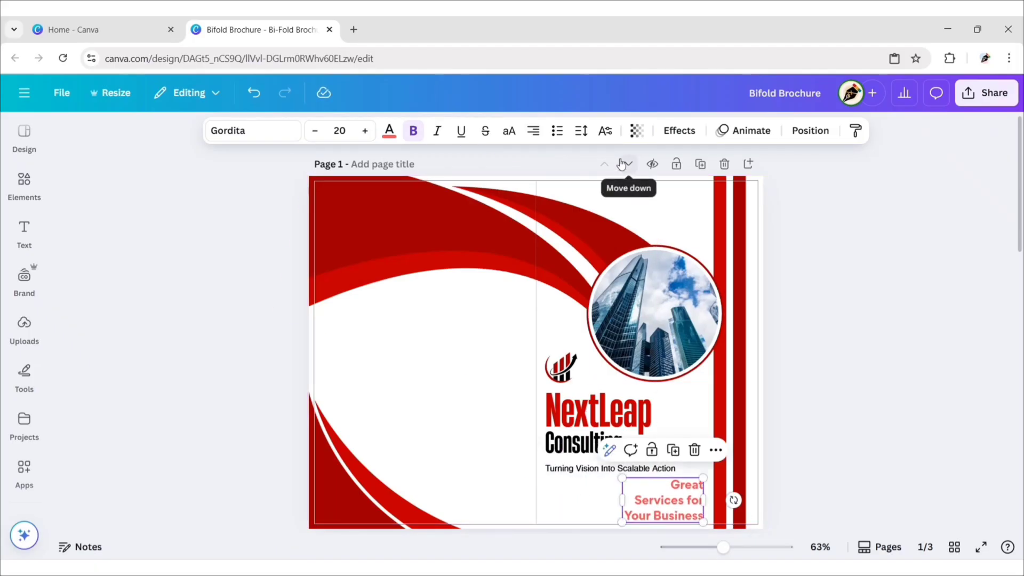
{"action": "left_click", "coordinate": [582, 130]}
{"action": "left_click_drag", "start_coordinate": [563, 209], "coordinate": [543, 181]}
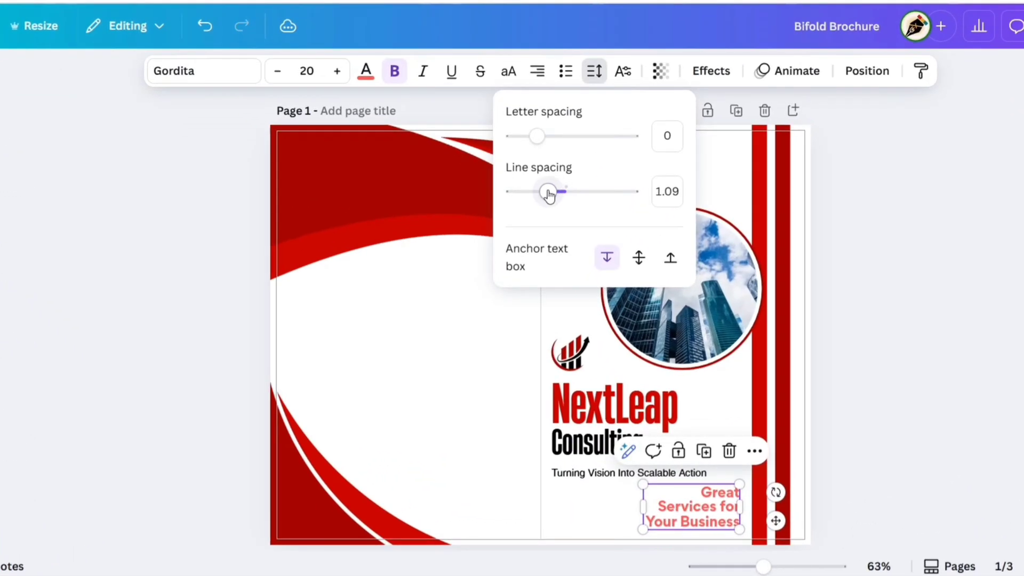
{"action": "left_click", "coordinate": [856, 260]}
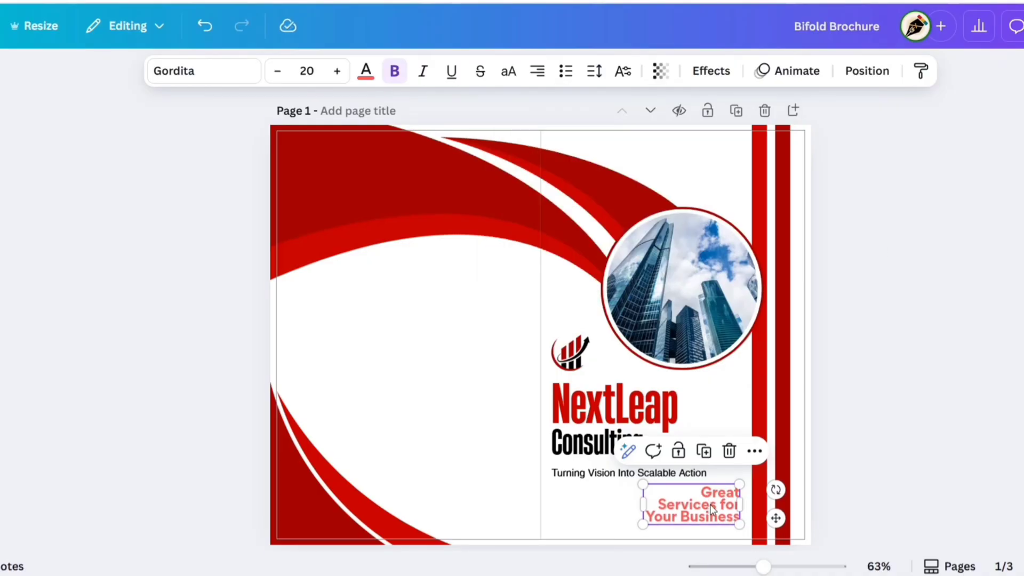
{"action": "left_click_drag", "start_coordinate": [710, 508], "coordinate": [710, 518]}
{"action": "left_click", "coordinate": [827, 426]}
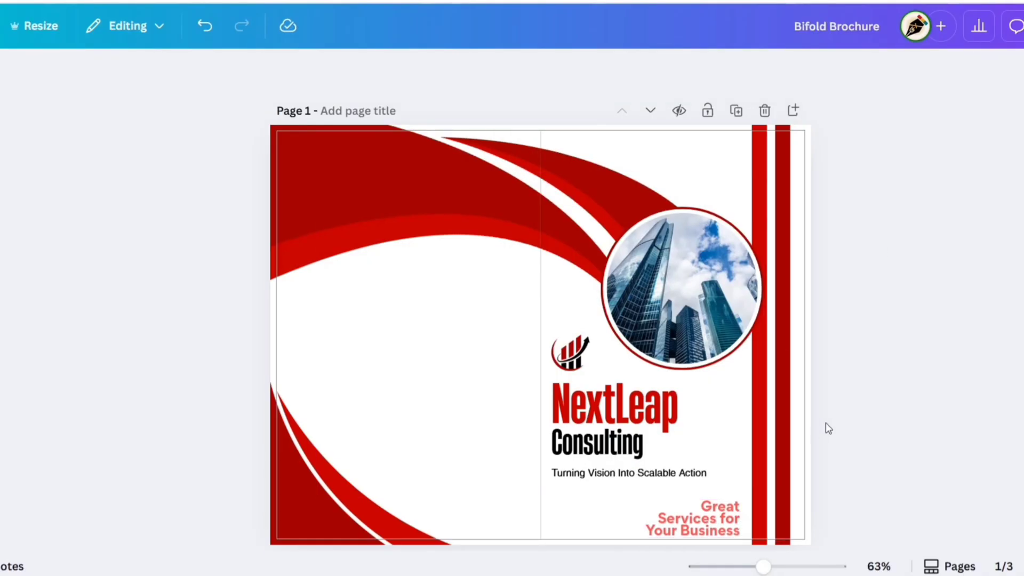
Step: Fade the headline to transparency 55
{"action": "left_click", "coordinate": [720, 525]}
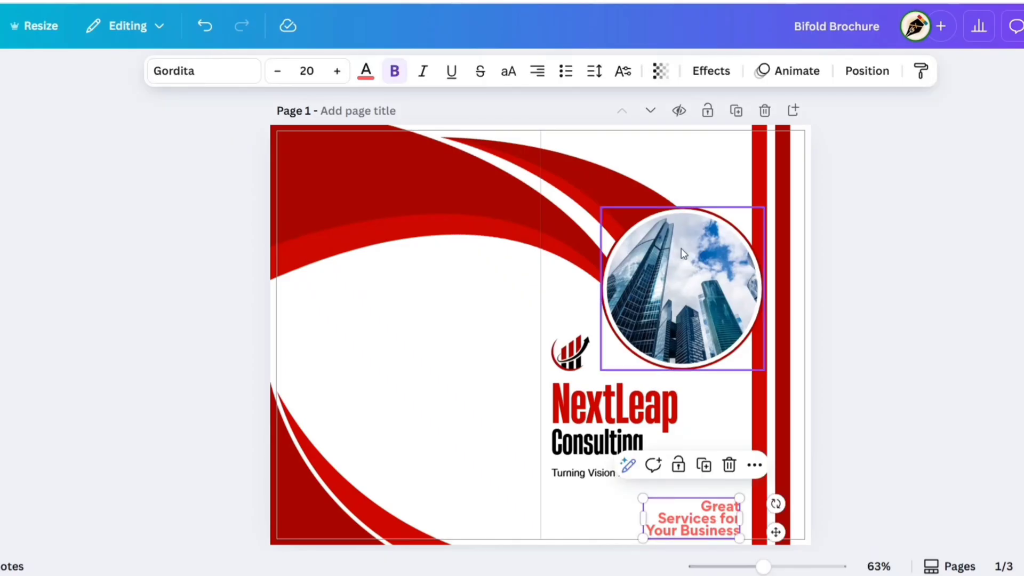
{"action": "left_click", "coordinate": [662, 72]}
{"action": "left_click_drag", "start_coordinate": [691, 144], "coordinate": [646, 155]}
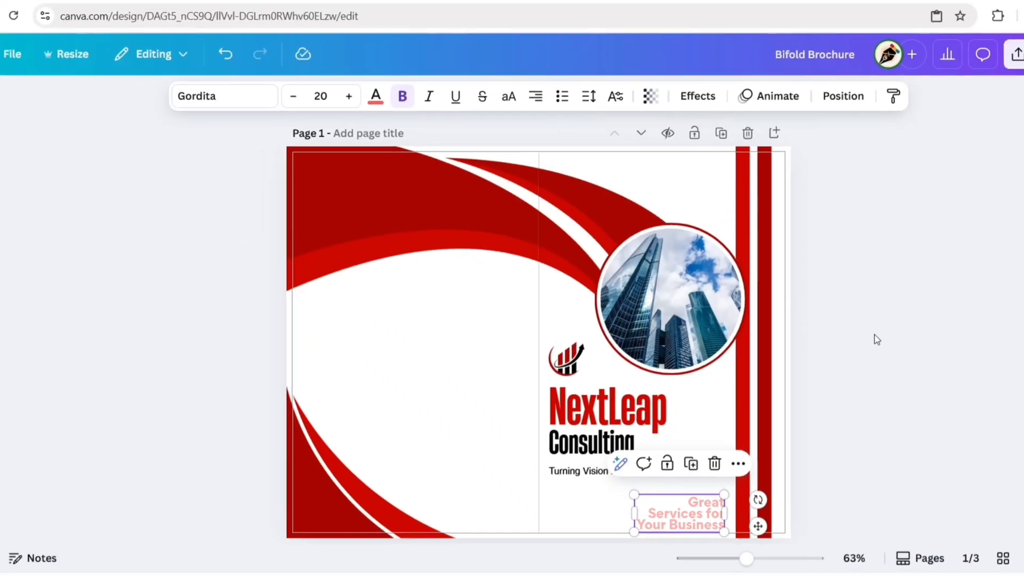
{"action": "left_click", "coordinate": [901, 326]}
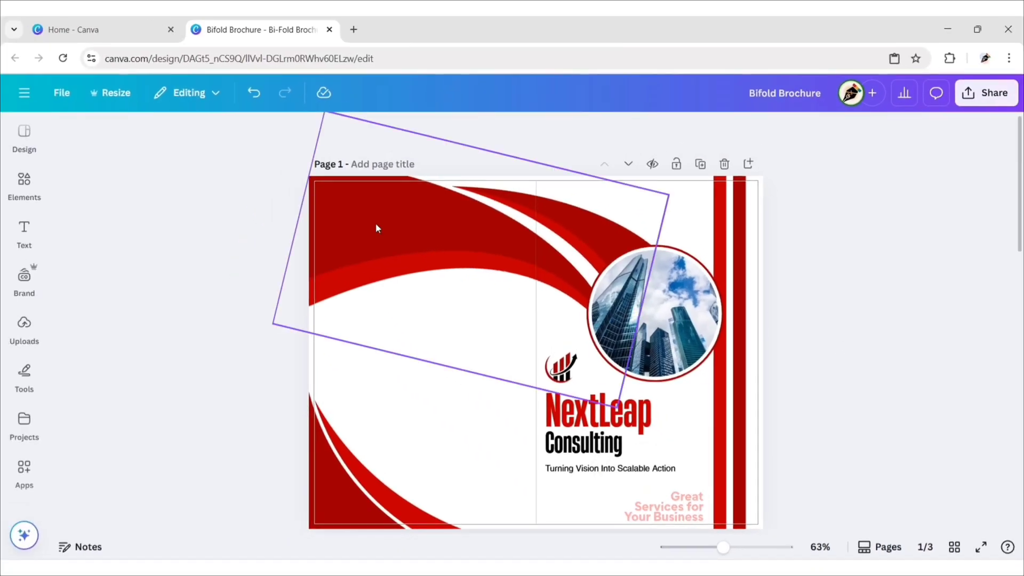
Step: Search Elements graphics for 'quote sign' and add the bold quotation mark to the cover
{"action": "left_click", "coordinate": [29, 187]}
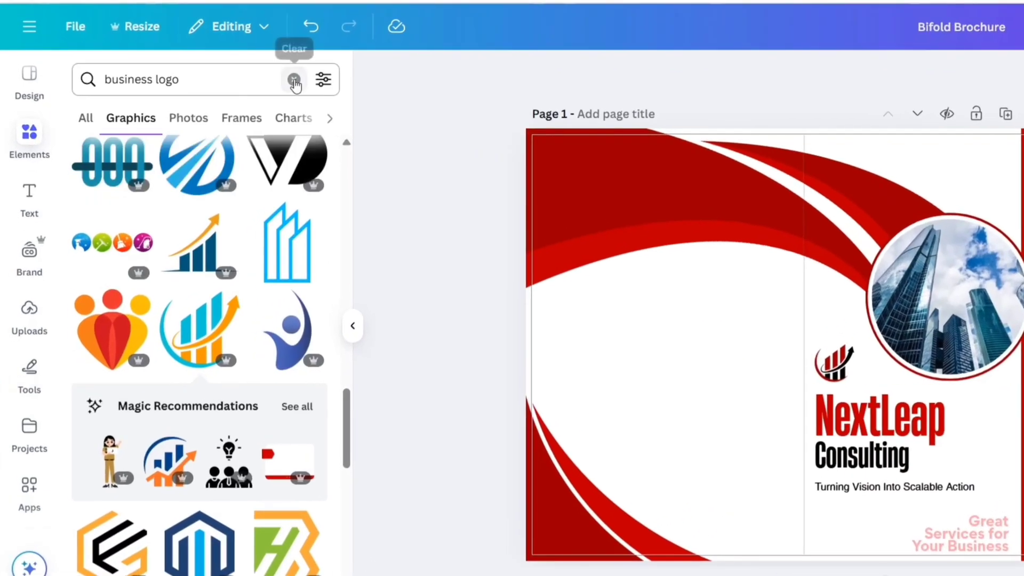
{"action": "left_click", "coordinate": [237, 137]}
{"action": "type", "text": "quote sign"}
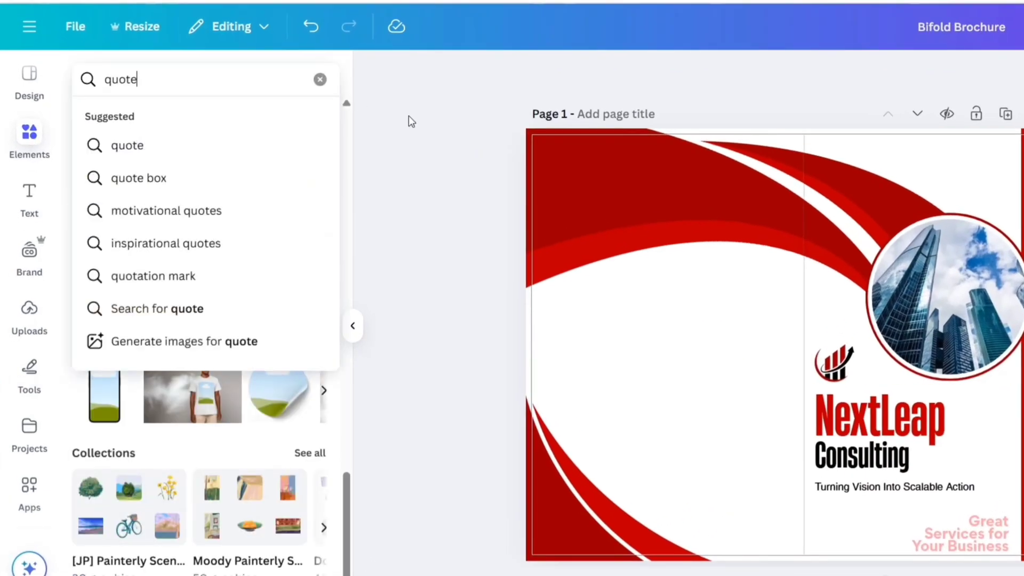
{"action": "key", "text": "Return"}
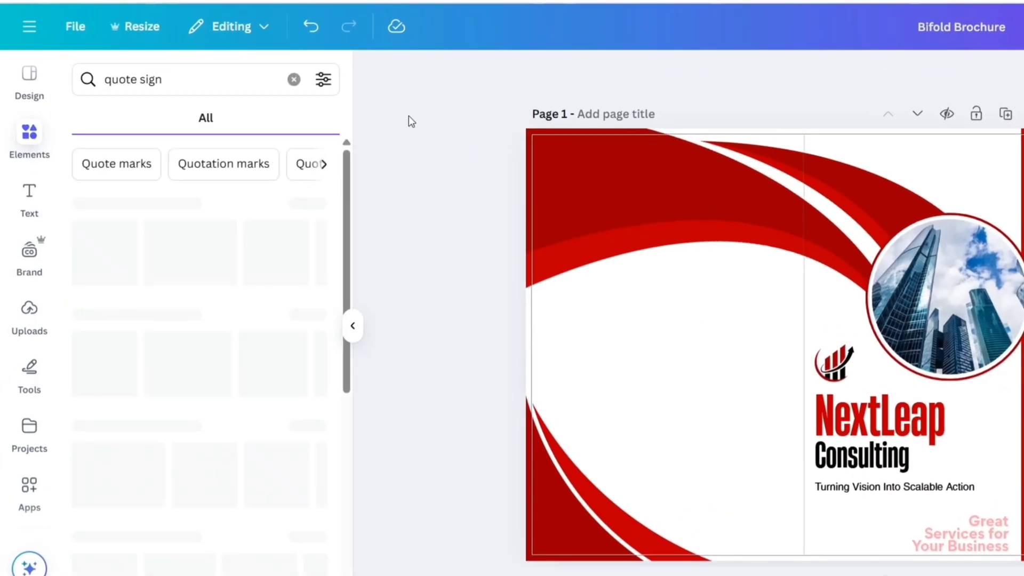
{"action": "left_click", "coordinate": [141, 122]}
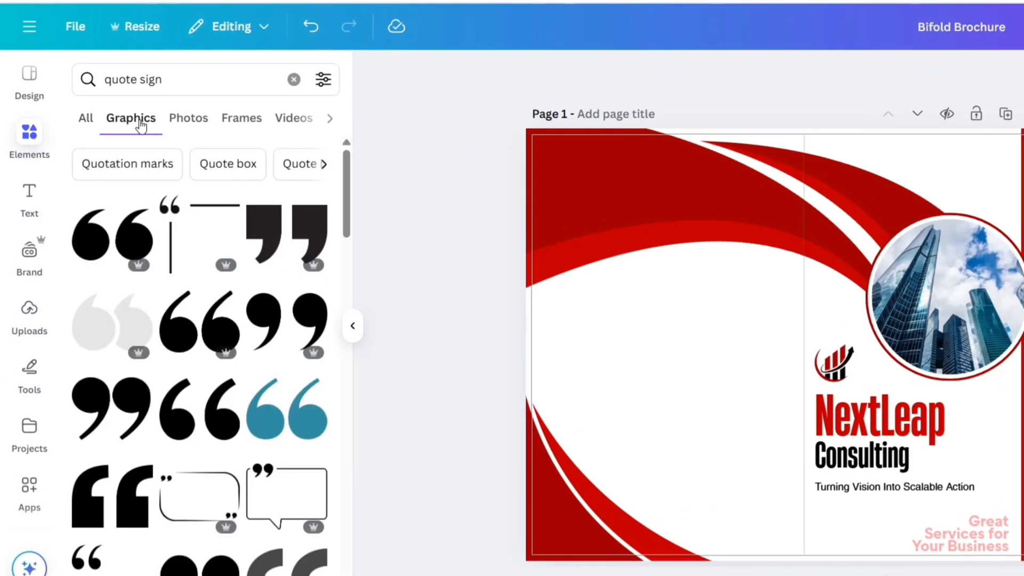
{"action": "scroll", "coordinate": [201, 277], "scroll_direction": "down", "scroll_amount": 4}
{"action": "left_click", "coordinate": [200, 339]}
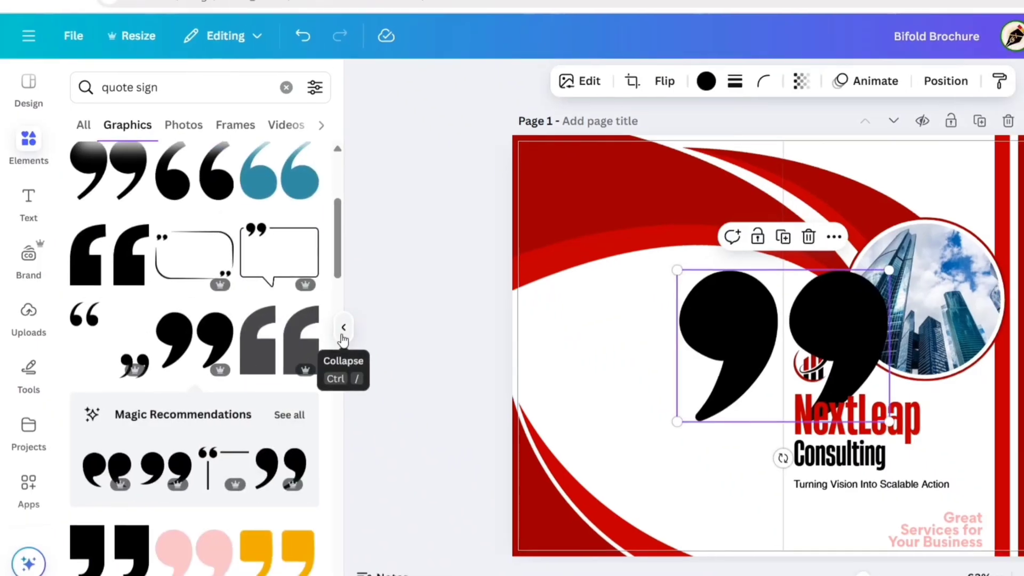
{"action": "left_click", "coordinate": [351, 327]}
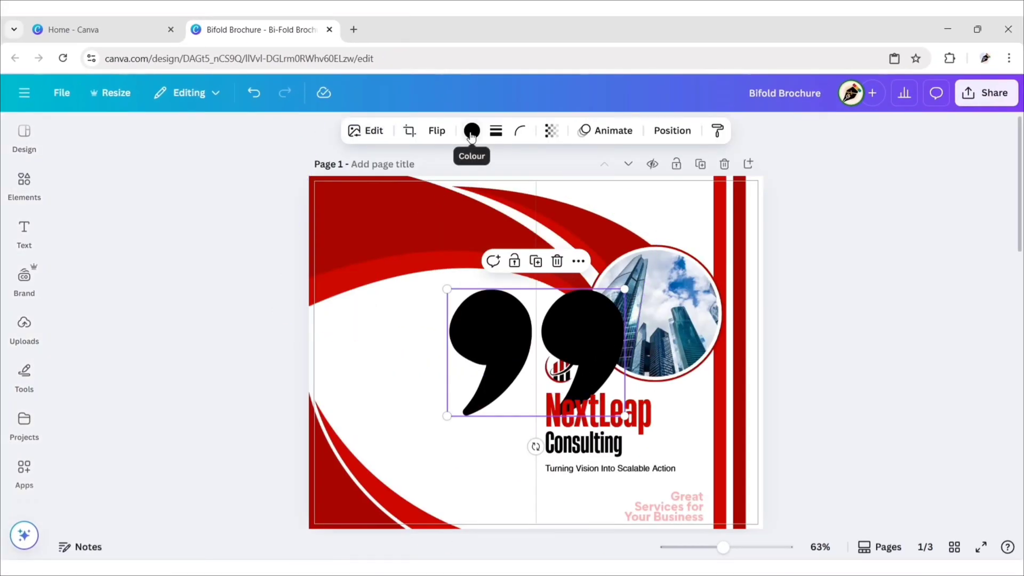
Step: Colour the quote graphic coral red and set its transparency to 50
{"action": "left_click", "coordinate": [644, 79]}
{"action": "left_click", "coordinate": [193, 234]}
{"action": "left_click", "coordinate": [263, 137]}
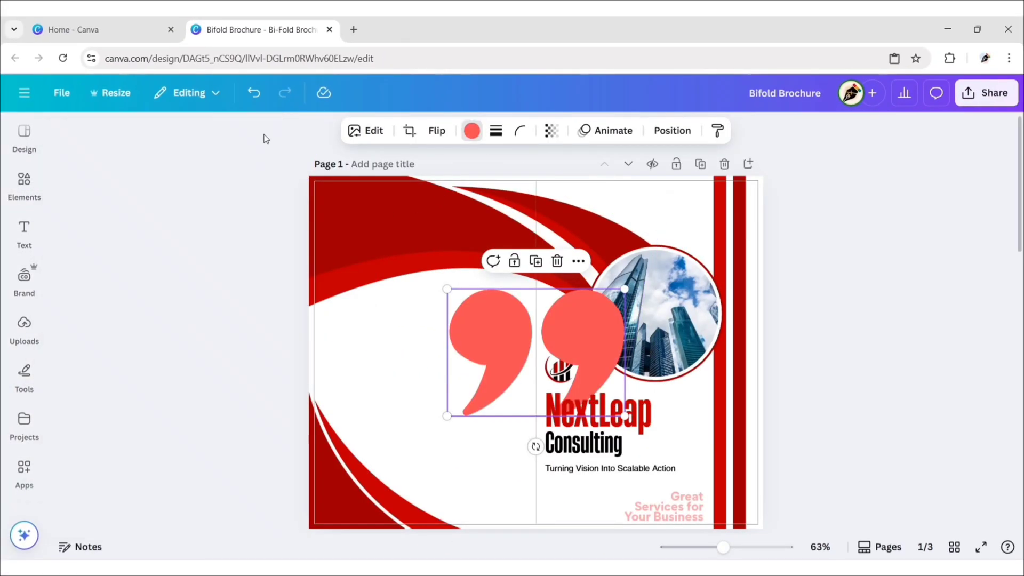
{"action": "left_click", "coordinate": [550, 131]}
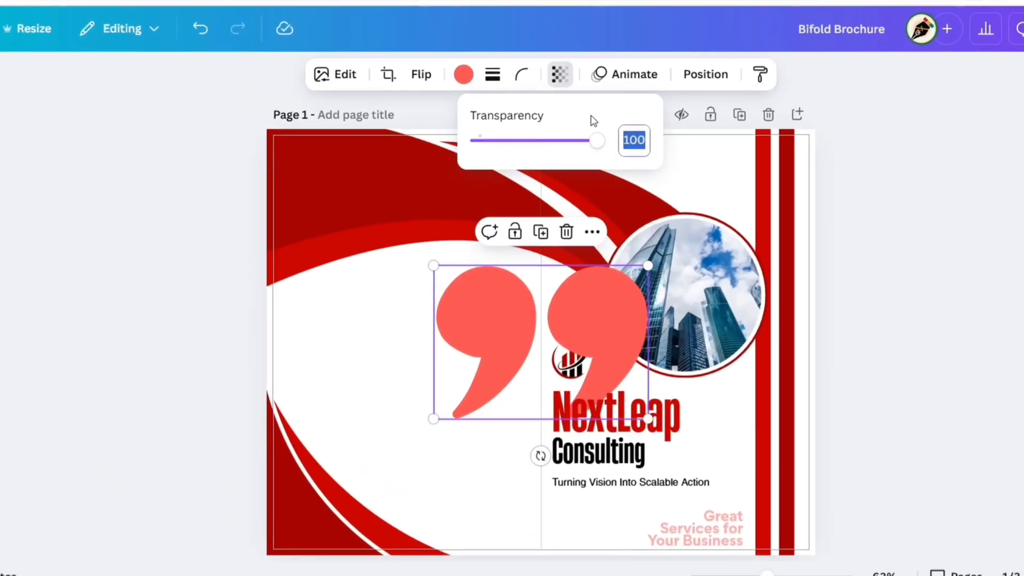
{"action": "type", "text": "50"}
{"action": "key", "text": "Return"}
Step: Shrink the quote mark, place it just above the headline, and nudge the headline up
{"action": "left_click_drag", "start_coordinate": [656, 265], "coordinate": [457, 403]}
{"action": "left_click_drag", "start_coordinate": [457, 455], "coordinate": [744, 540]}
{"action": "left_click_drag", "start_coordinate": [742, 495], "coordinate": [736, 499]}
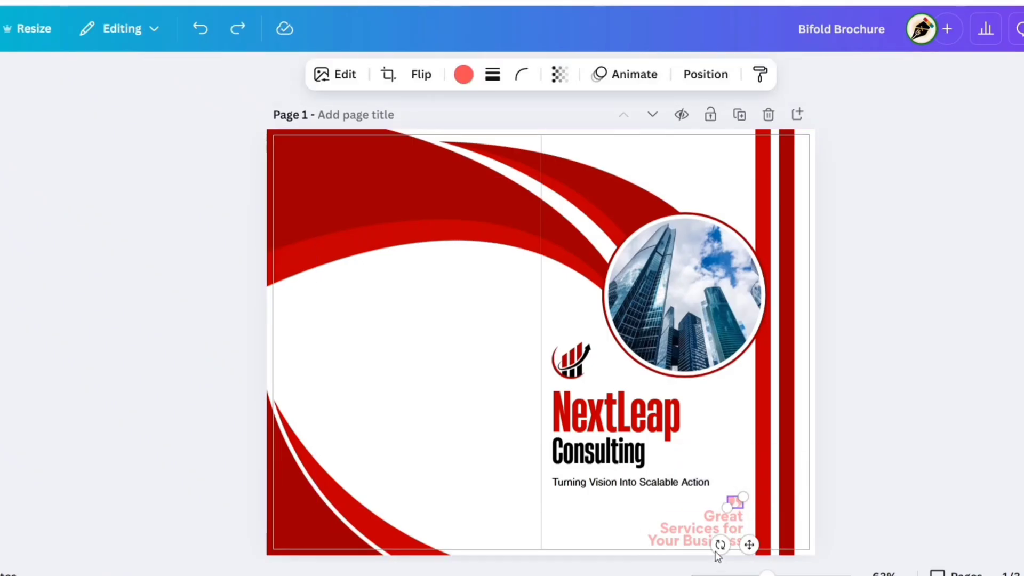
{"action": "left_click_drag", "start_coordinate": [706, 539], "coordinate": [737, 526]}
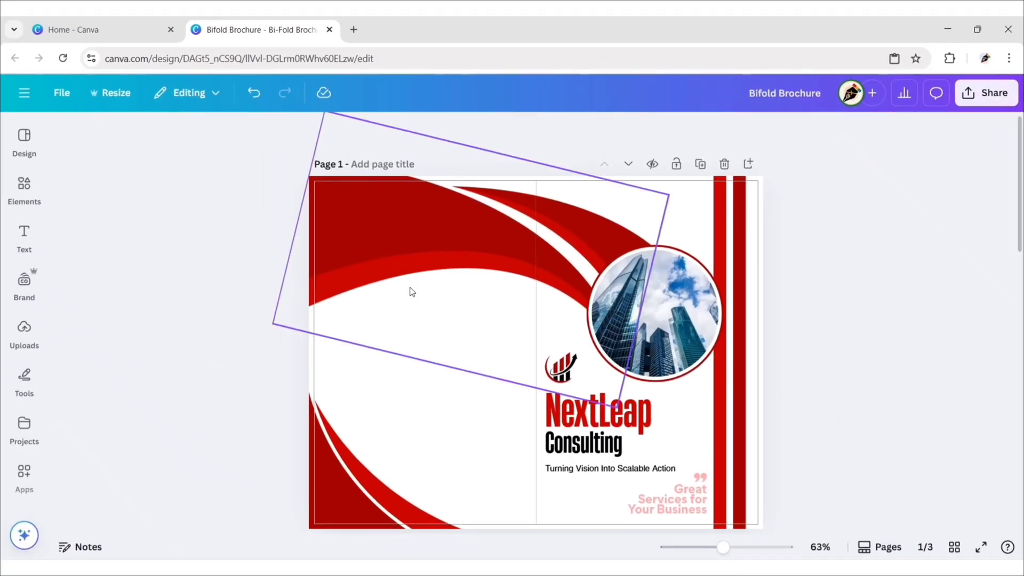
Step: Add a plain QR code graphic, shrink it, and place it on the left panel's red swoosh
{"action": "left_click", "coordinate": [24, 190]}
{"action": "left_click", "coordinate": [240, 136]}
{"action": "type", "text": "QR code"}
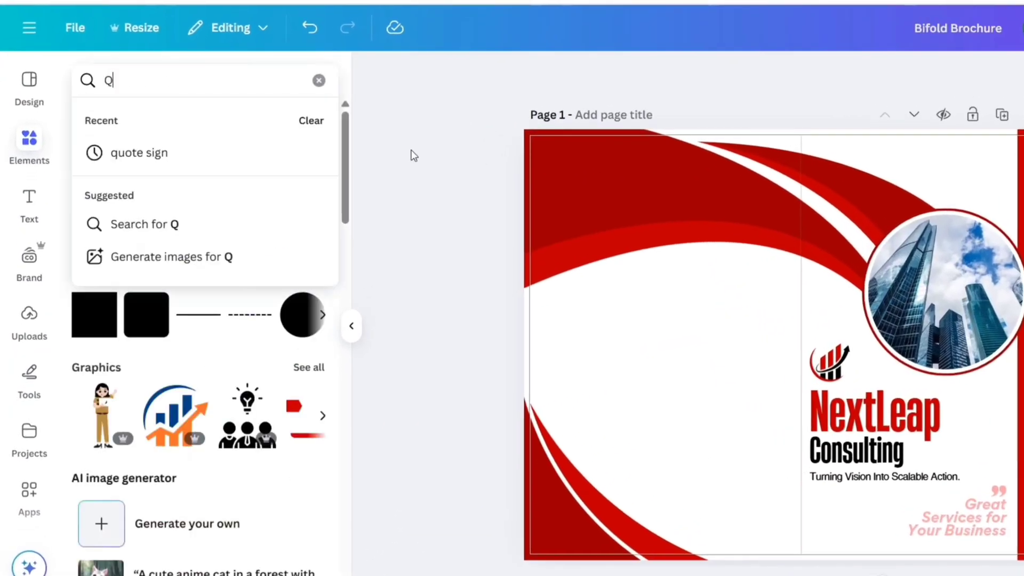
{"action": "key", "text": "Return"}
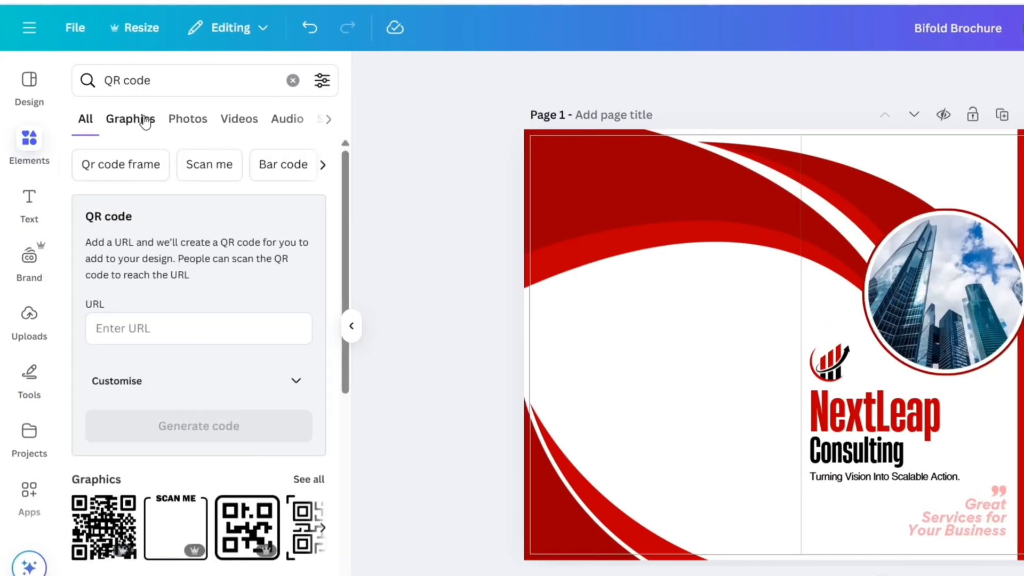
{"action": "left_click", "coordinate": [143, 120]}
{"action": "scroll", "coordinate": [121, 247], "scroll_direction": "down", "scroll_amount": 5}
{"action": "left_click", "coordinate": [112, 265]}
{"action": "left_click", "coordinate": [351, 326]}
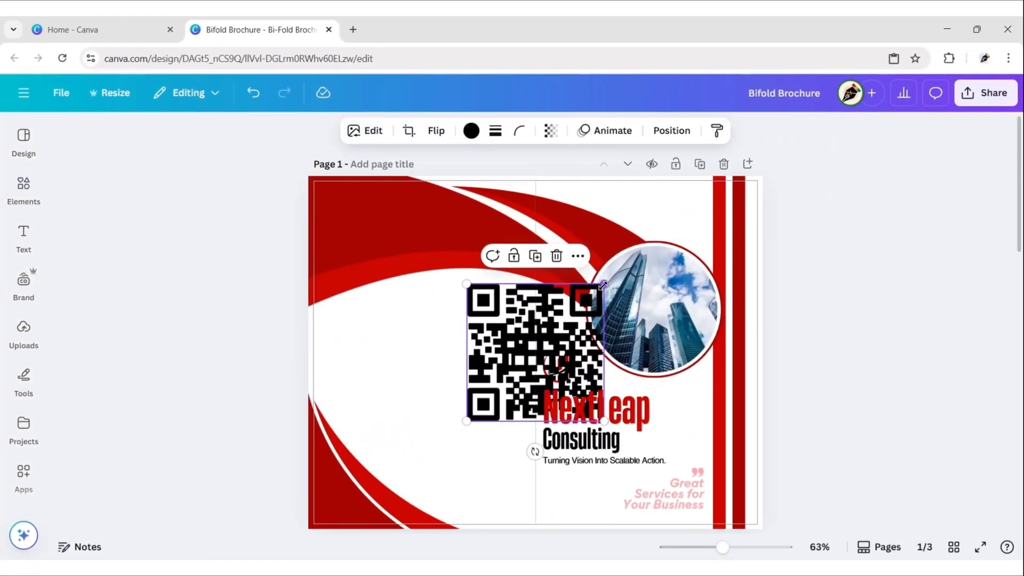
{"action": "left_click_drag", "start_coordinate": [602, 285], "coordinate": [439, 316]}
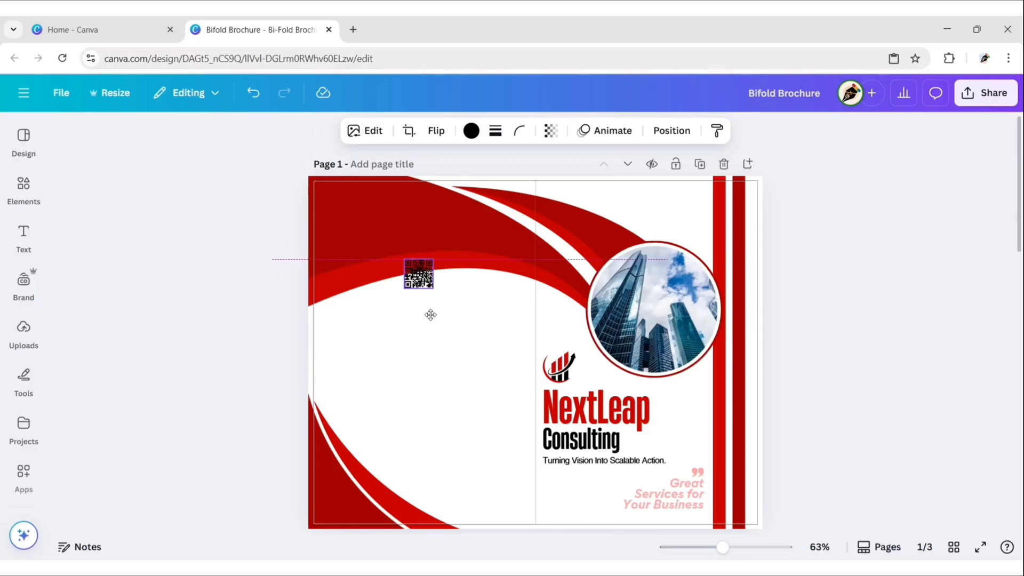
{"action": "left_click", "coordinate": [238, 293]}
Step: Add a square shape near the QR code and move it beneath the QR in the layers list
{"action": "left_click", "coordinate": [24, 190]}
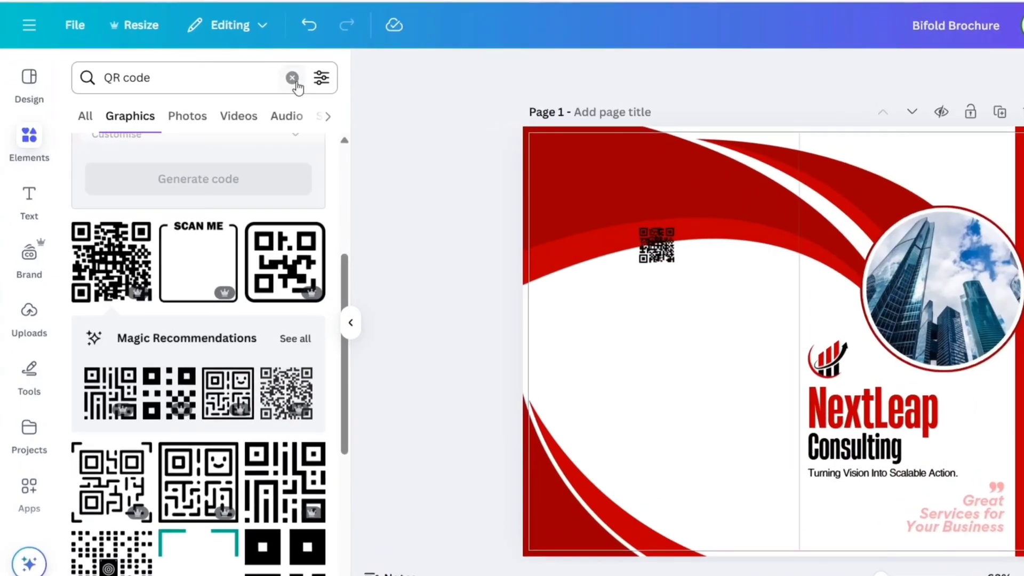
{"action": "left_click", "coordinate": [293, 78]}
{"action": "left_click", "coordinate": [99, 327]}
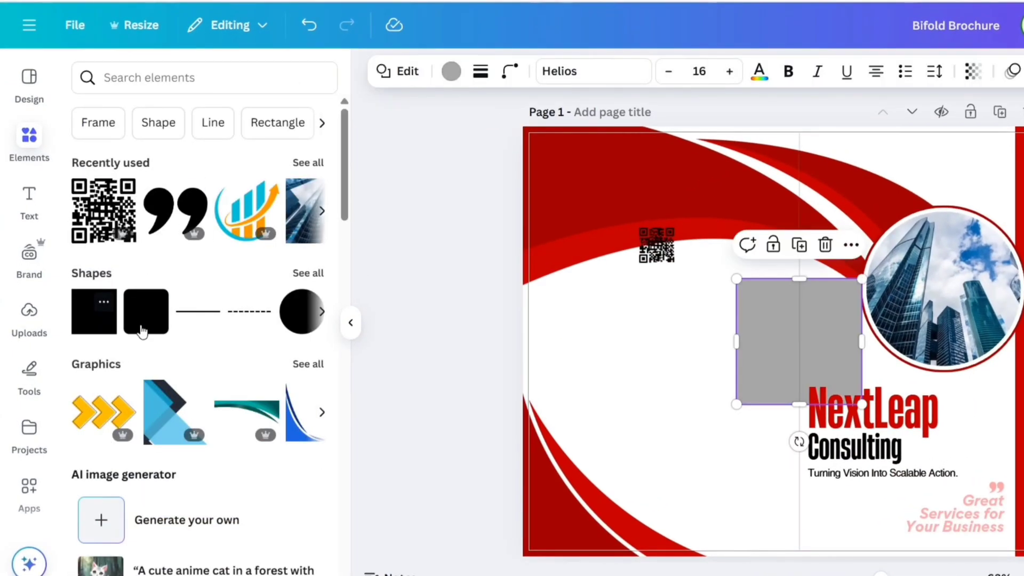
{"action": "left_click", "coordinate": [351, 323]}
{"action": "left_click_drag", "start_coordinate": [648, 331], "coordinate": [567, 287]}
{"action": "left_click", "coordinate": [977, 73]}
{"action": "left_click", "coordinate": [219, 158]}
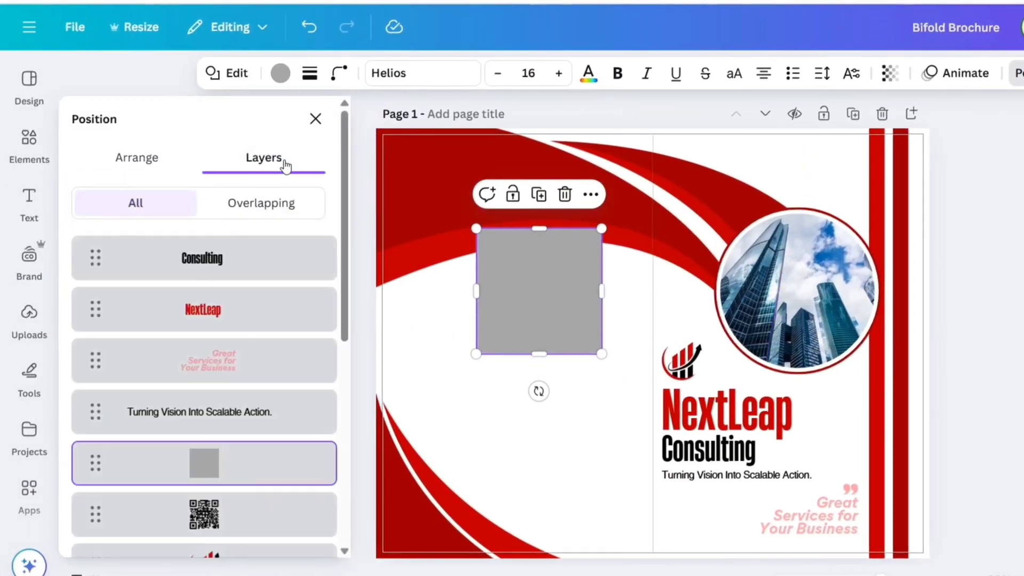
{"action": "scroll", "coordinate": [208, 336], "scroll_direction": "down", "scroll_amount": 3}
{"action": "left_click_drag", "start_coordinate": [214, 310], "coordinate": [208, 355]}
{"action": "left_click", "coordinate": [316, 119]}
Step: Resize the square to fit behind the QR code and colour it white
{"action": "left_click_drag", "start_coordinate": [551, 310], "coordinate": [548, 305]}
{"action": "left_click_drag", "start_coordinate": [538, 354], "coordinate": [539, 271]}
{"action": "left_click_drag", "start_coordinate": [602, 250], "coordinate": [490, 251]}
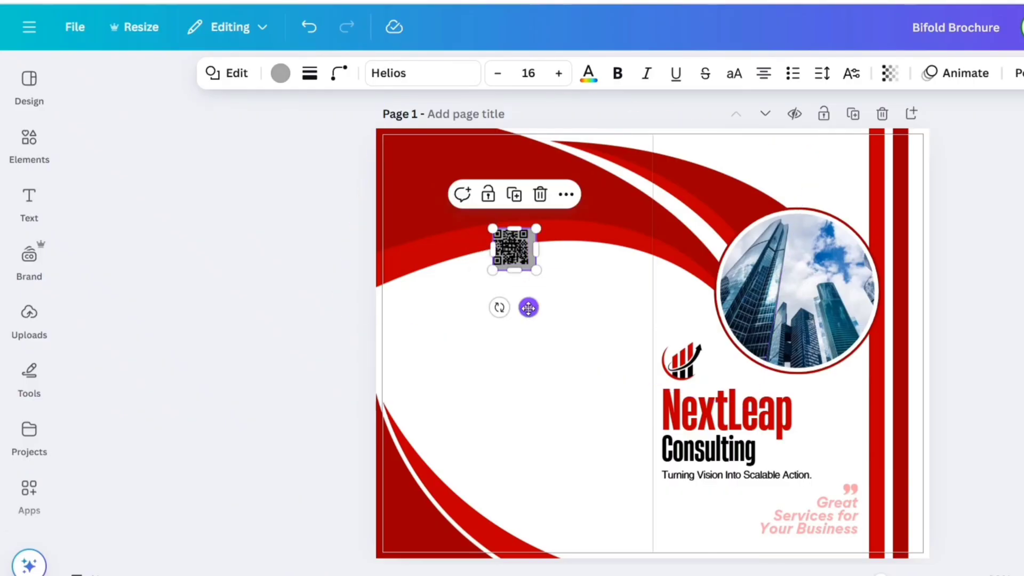
{"action": "left_click_drag", "start_coordinate": [528, 308], "coordinate": [523, 305]}
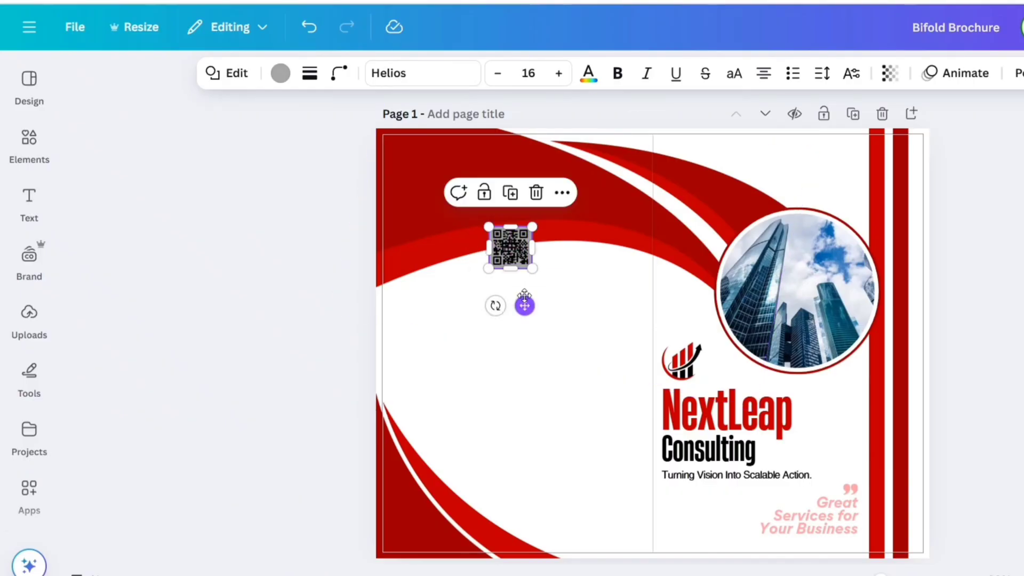
{"action": "left_click", "coordinate": [280, 73]}
{"action": "left_click", "coordinate": [87, 276]}
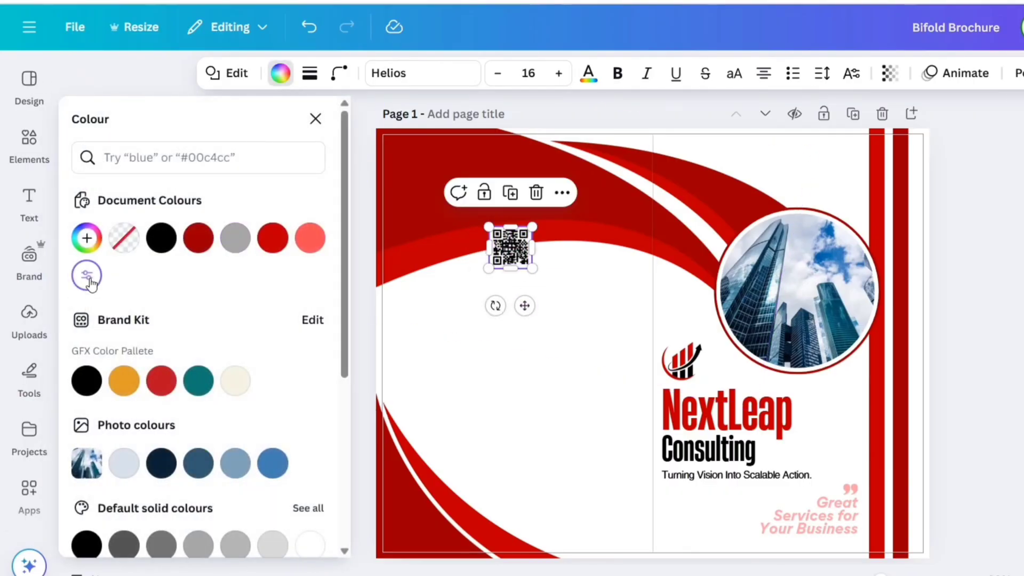
{"action": "left_click", "coordinate": [315, 118]}
{"action": "left_click_drag", "start_coordinate": [525, 306], "coordinate": [528, 314]}
Step: Duplicate the NextLeap heading as 'Contact Us' at size 30, centred under the QR code
{"action": "left_click", "coordinate": [320, 270]}
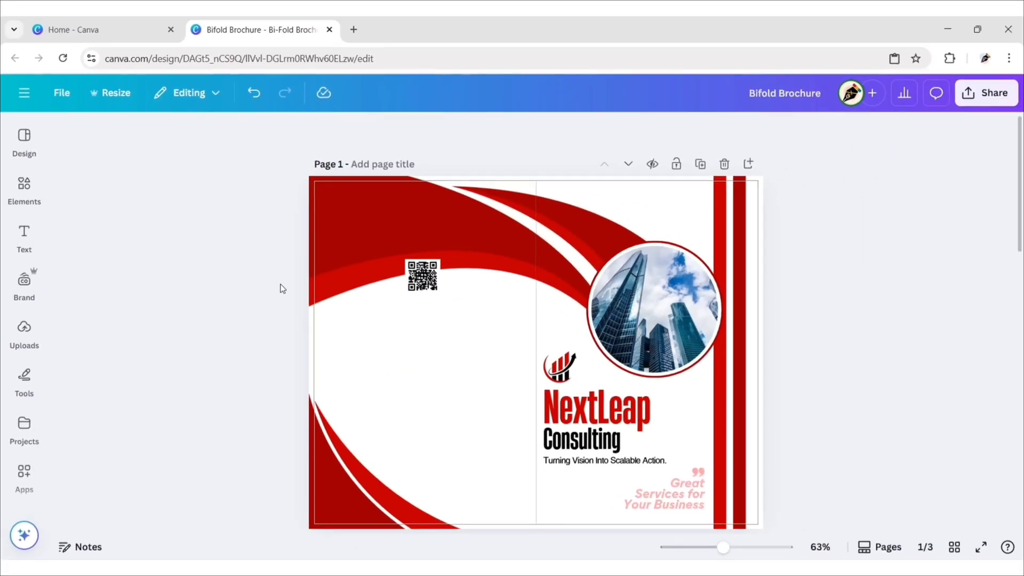
{"action": "left_click", "coordinate": [598, 411]}
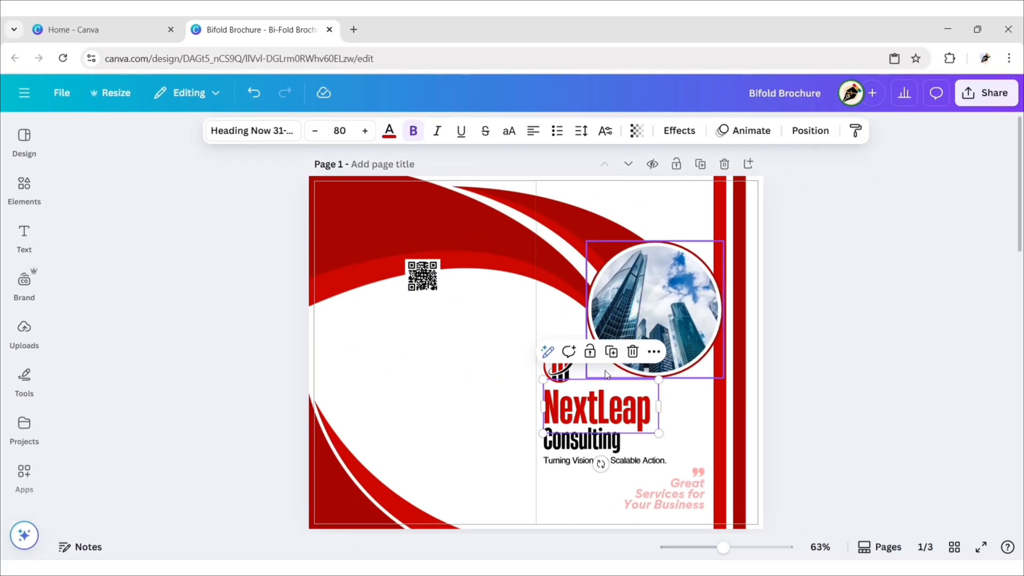
{"action": "key", "text": "ctrl+d"}
{"action": "left_click_drag", "start_coordinate": [600, 413], "coordinate": [437, 323]}
{"action": "double_click", "coordinate": [422, 323]}
{"action": "type", "text": "Contact Us"}
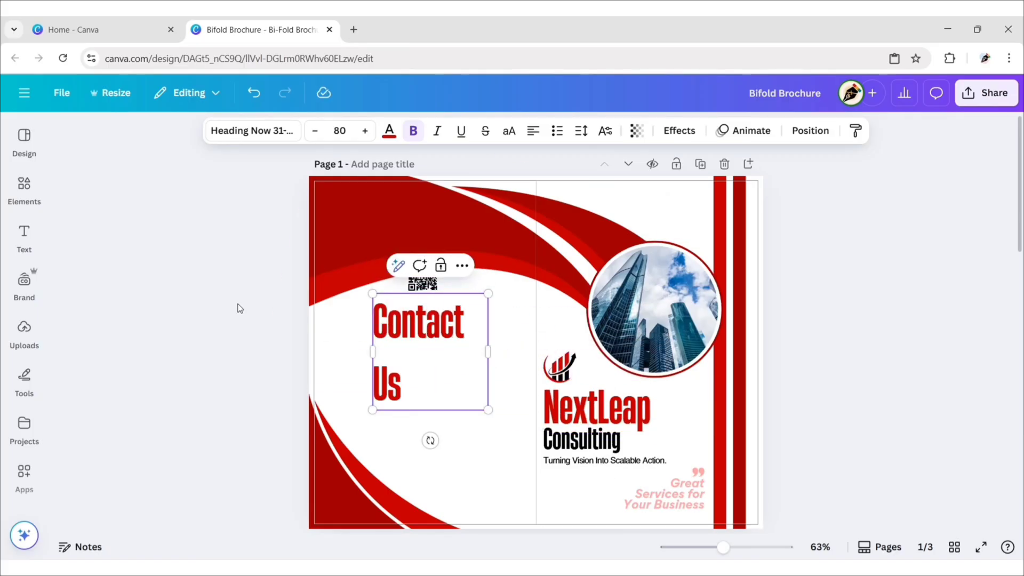
{"action": "left_click", "coordinate": [340, 131]}
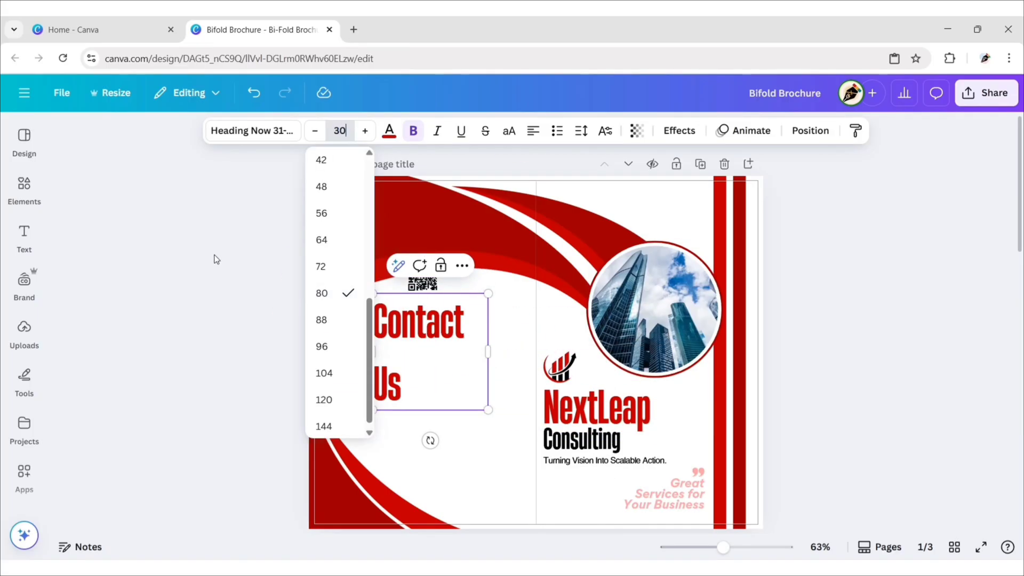
{"action": "key", "text": "Return"}
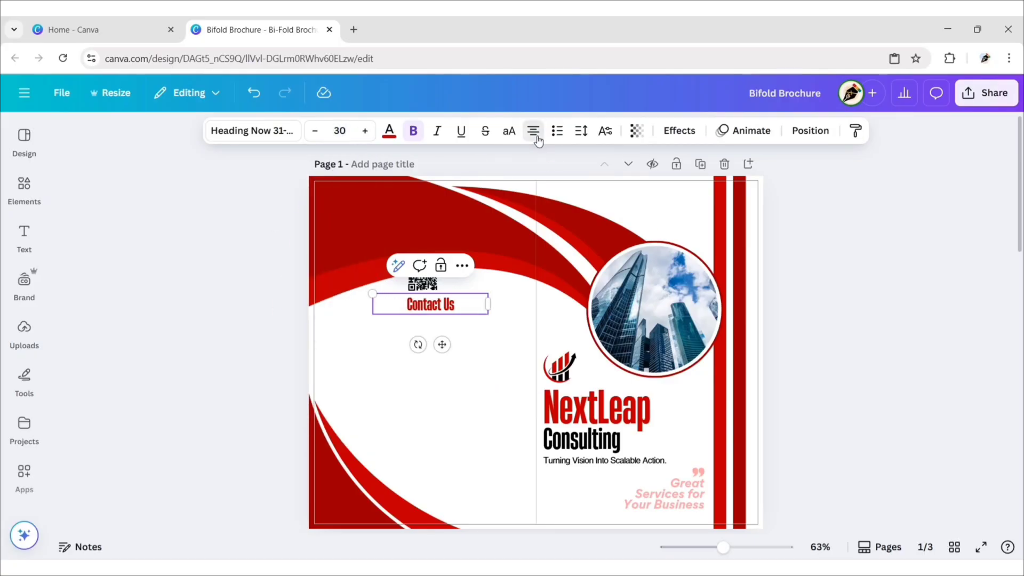
{"action": "left_click_drag", "start_coordinate": [488, 304], "coordinate": [432, 305]}
{"action": "left_click_drag", "start_coordinate": [411, 344], "coordinate": [429, 352]}
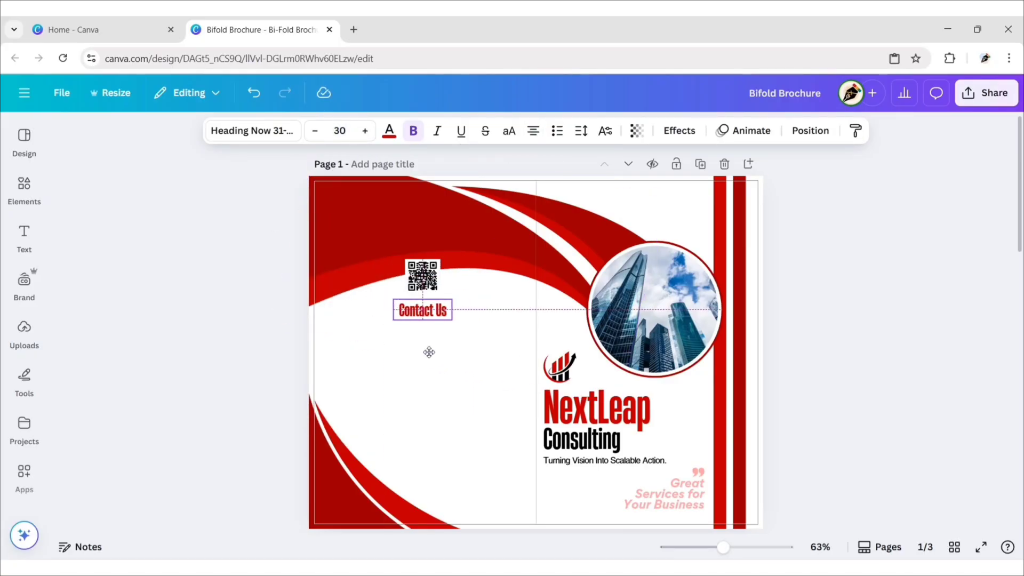
Step: Add a square behind Contact Us, resize it to button size, and colour it dark red
{"action": "left_click", "coordinate": [254, 316]}
{"action": "left_click", "coordinate": [24, 189]}
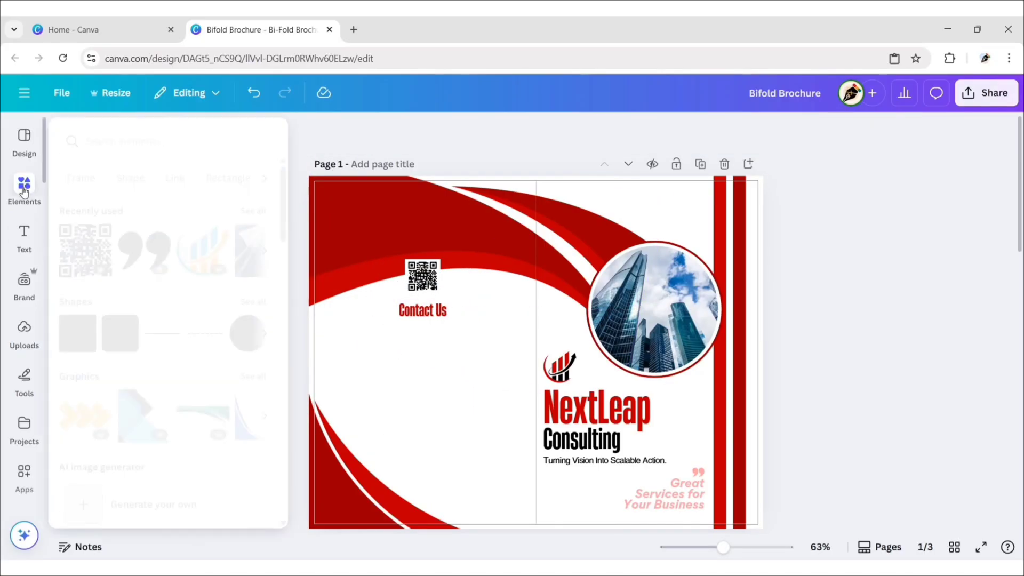
{"action": "left_click", "coordinate": [77, 334]}
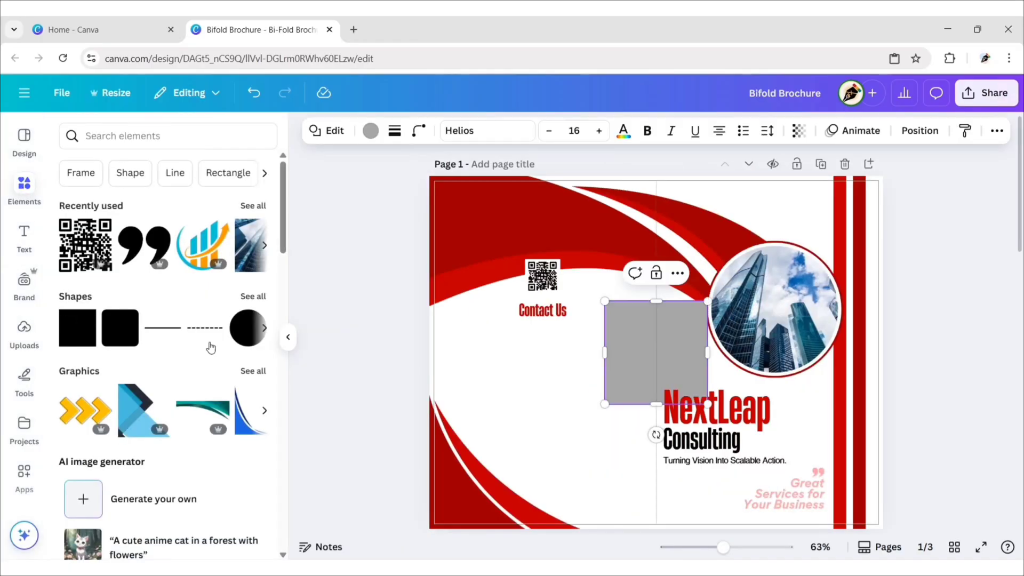
{"action": "left_click", "coordinate": [288, 339]}
{"action": "left_click_drag", "start_coordinate": [515, 361], "coordinate": [385, 351]}
{"action": "left_click_drag", "start_coordinate": [474, 351], "coordinate": [464, 351]}
{"action": "left_click_drag", "start_coordinate": [426, 402], "coordinate": [427, 326]}
{"action": "left_click", "coordinate": [230, 131]}
{"action": "left_click", "coordinate": [162, 265]}
{"action": "left_click", "coordinate": [259, 167]}
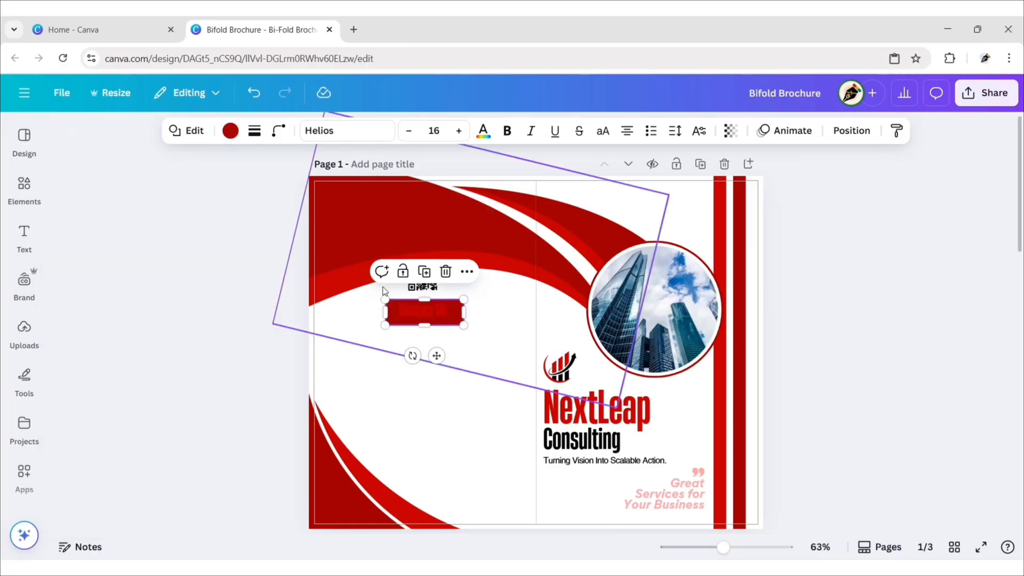
Step: Make the Contact Us text white
{"action": "left_click", "coordinate": [410, 310]}
{"action": "left_click", "coordinate": [389, 131]}
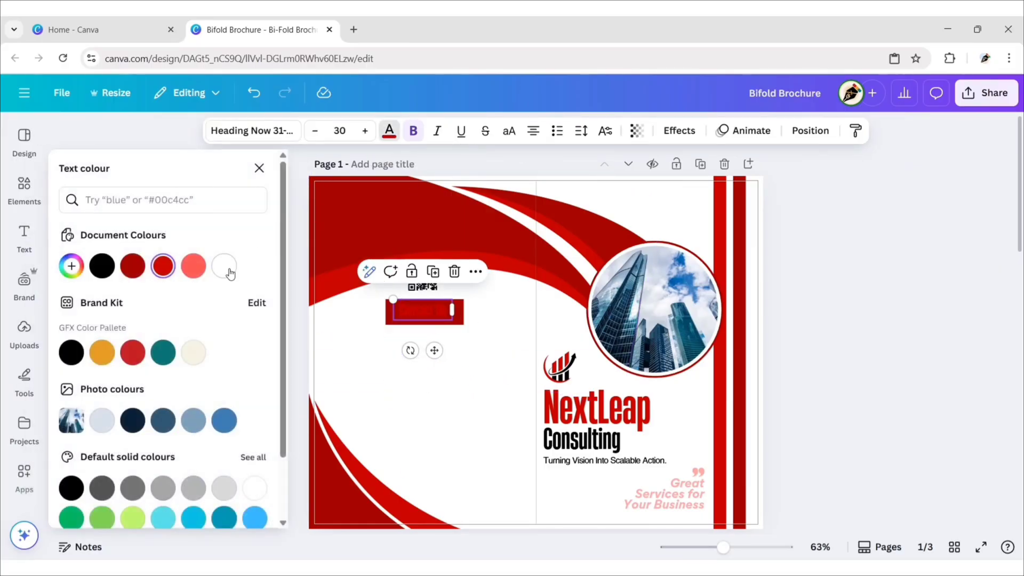
{"action": "left_click", "coordinate": [224, 266]}
{"action": "left_click", "coordinate": [259, 168]}
{"action": "left_click", "coordinate": [266, 271]}
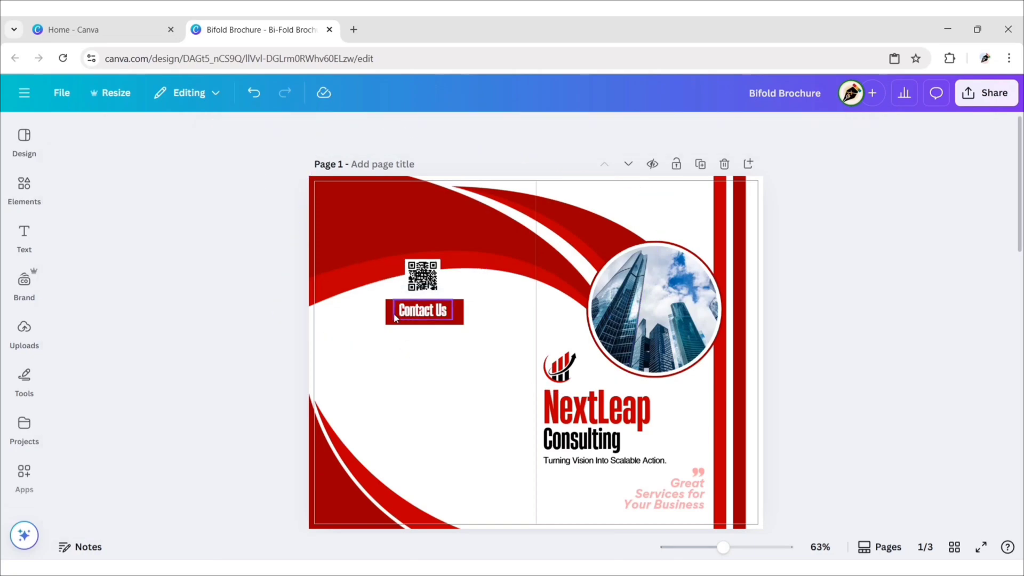
Step: Round the button's corners to 100 and narrow it slightly
{"action": "left_click", "coordinate": [390, 314]}
{"action": "left_click", "coordinate": [278, 131]}
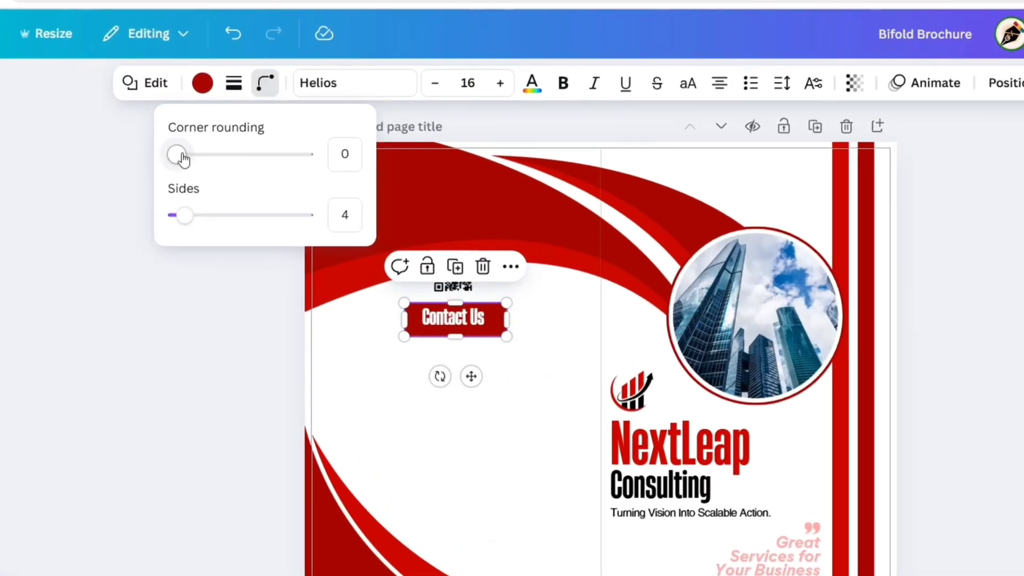
{"action": "left_click_drag", "start_coordinate": [212, 186], "coordinate": [243, 189]}
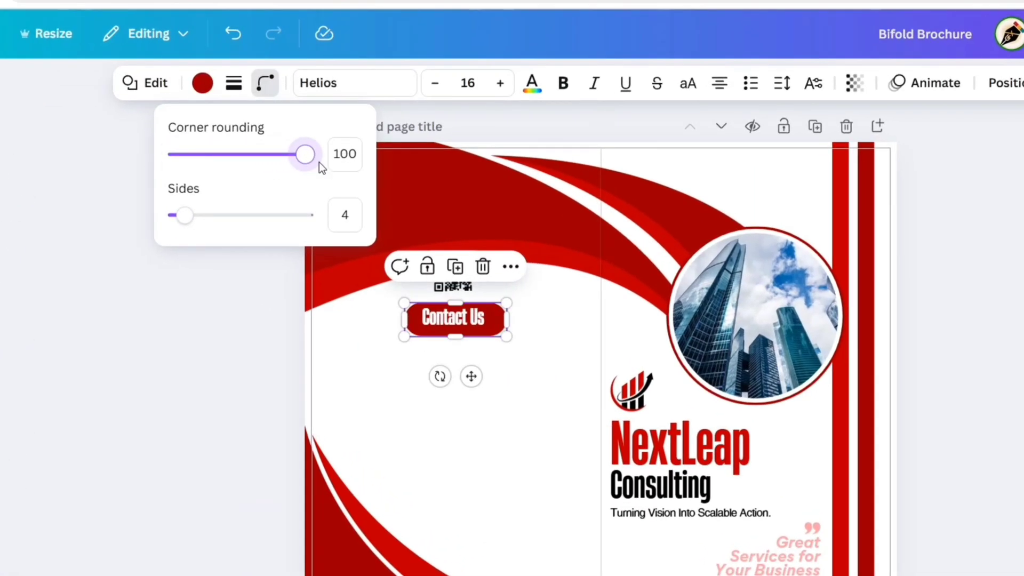
{"action": "key", "text": "Escape"}
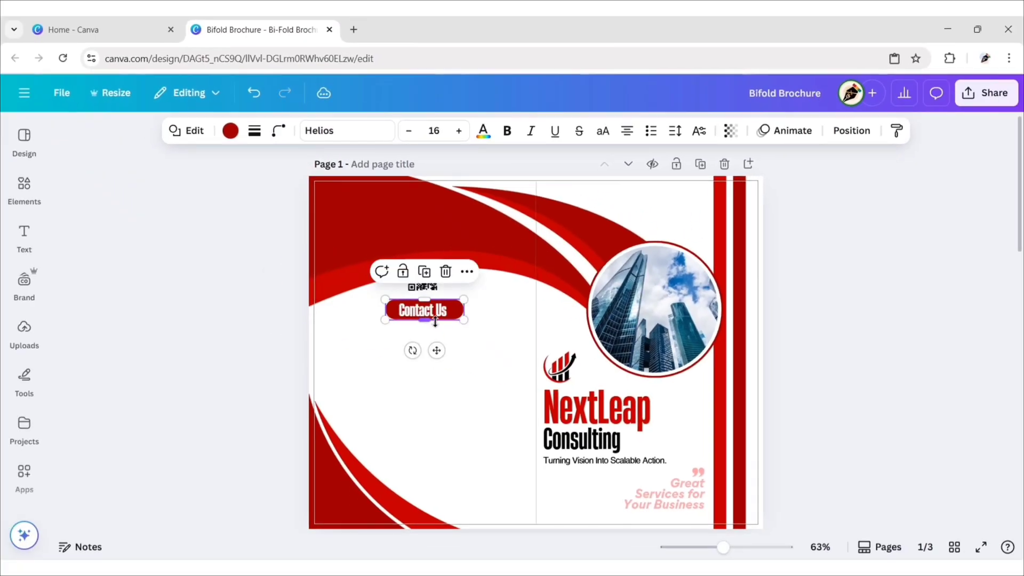
{"action": "left_click_drag", "start_coordinate": [464, 300], "coordinate": [457, 300]}
Step: Search graphics for 'mobile icon' and place a small black phone icon below Contact Us
{"action": "left_click", "coordinate": [274, 294]}
{"action": "left_click", "coordinate": [24, 188]}
{"action": "type", "text": "mobile icon"}
{"action": "key", "text": "Return"}
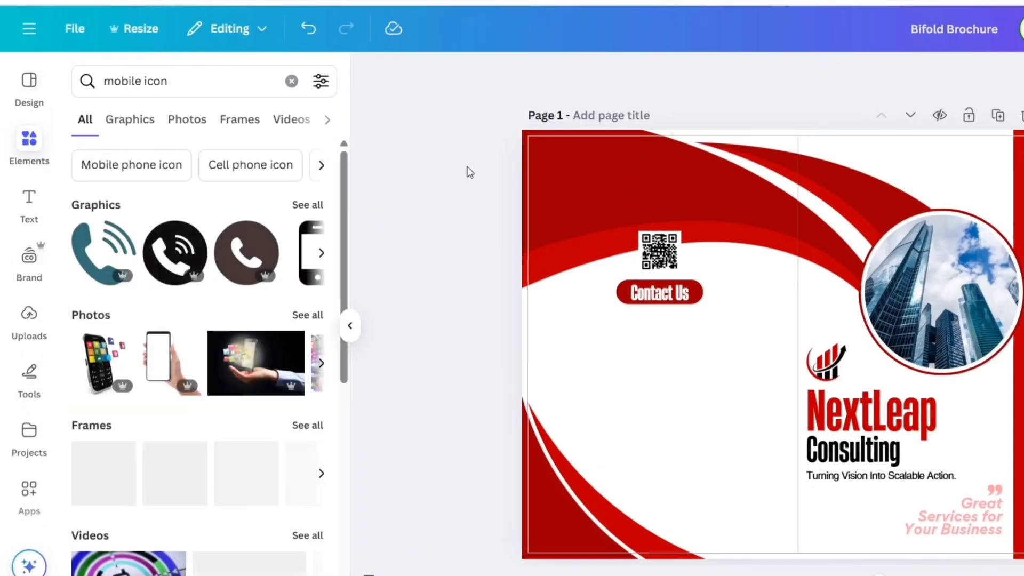
{"action": "left_click", "coordinate": [135, 120]}
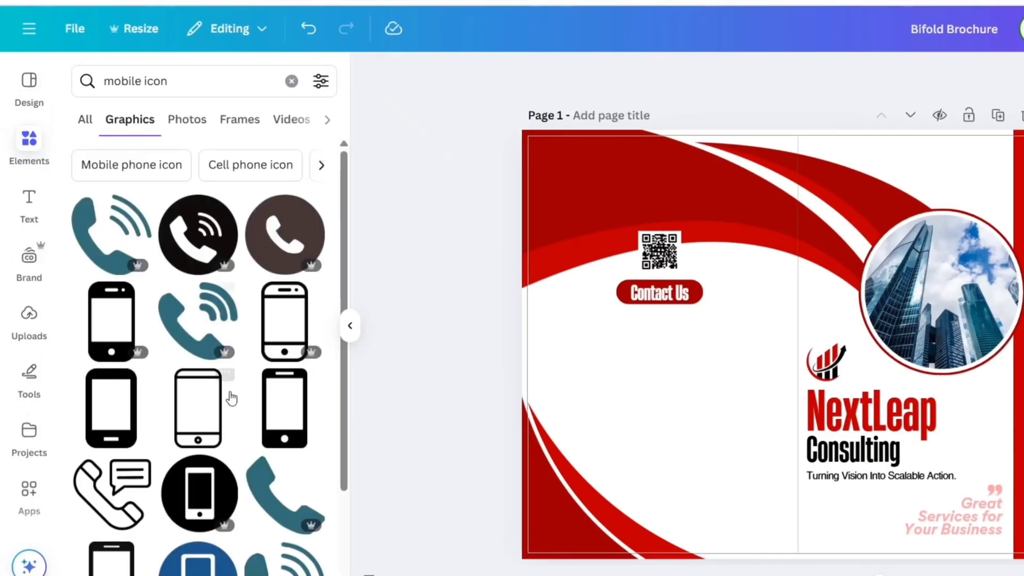
{"action": "scroll", "coordinate": [231, 397], "scroll_direction": "down", "scroll_amount": 3}
{"action": "left_click", "coordinate": [200, 283]}
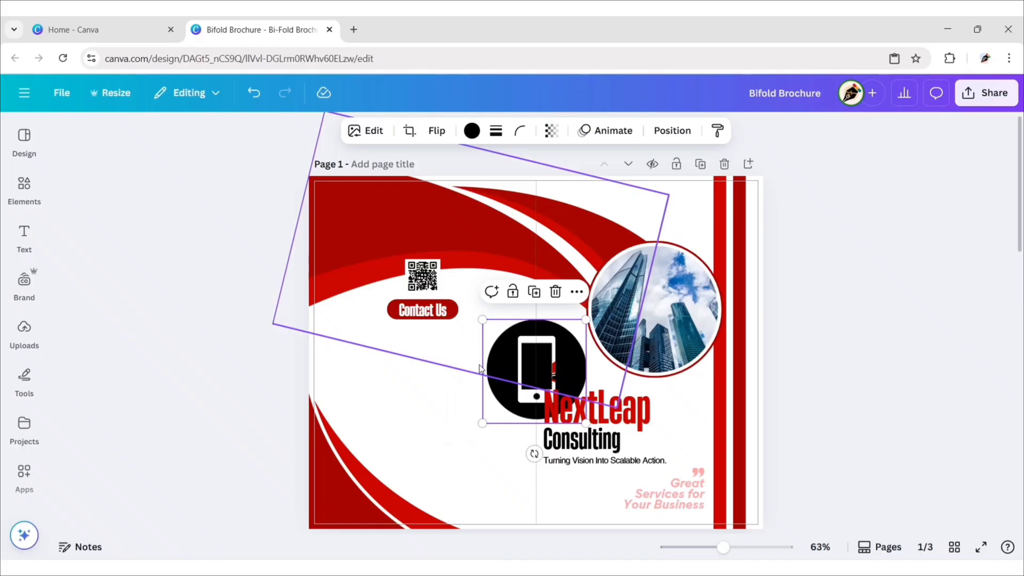
{"action": "left_click_drag", "start_coordinate": [469, 366], "coordinate": [421, 364]}
{"action": "left_click_drag", "start_coordinate": [471, 430], "coordinate": [427, 340]}
{"action": "left_click_drag", "start_coordinate": [438, 379], "coordinate": [438, 375]}
{"action": "left_click", "coordinate": [245, 340]}
Step: Duplicate the tagline under the icon, replace it with the phone number, and centre it
{"action": "left_click", "coordinate": [607, 461]}
{"action": "key", "text": "ctrl+d"}
{"action": "left_click_drag", "start_coordinate": [629, 501], "coordinate": [398, 377]}
{"action": "key", "text": "Return"}
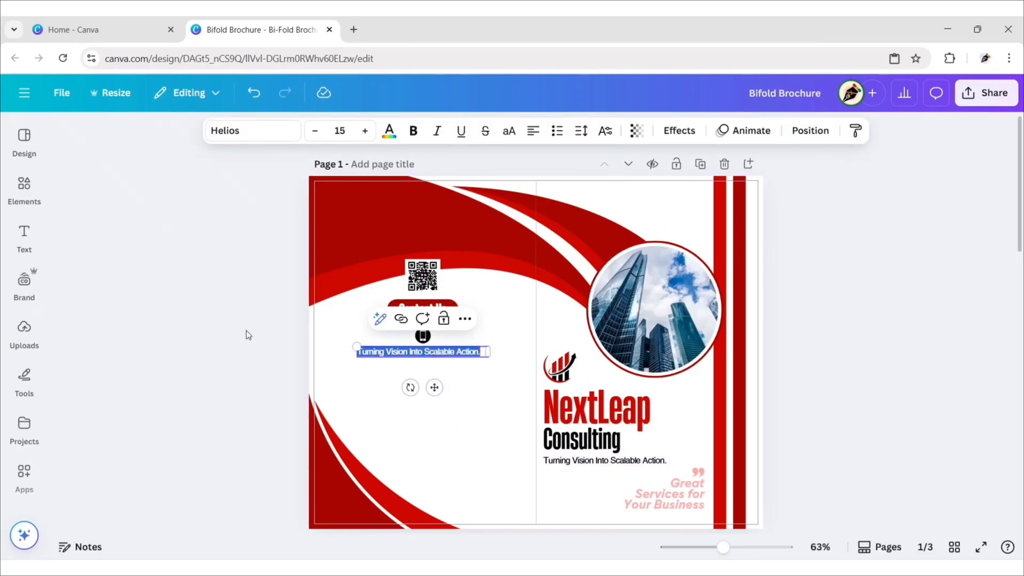
{"action": "type", "text": "+1 (415) 555-0192"}
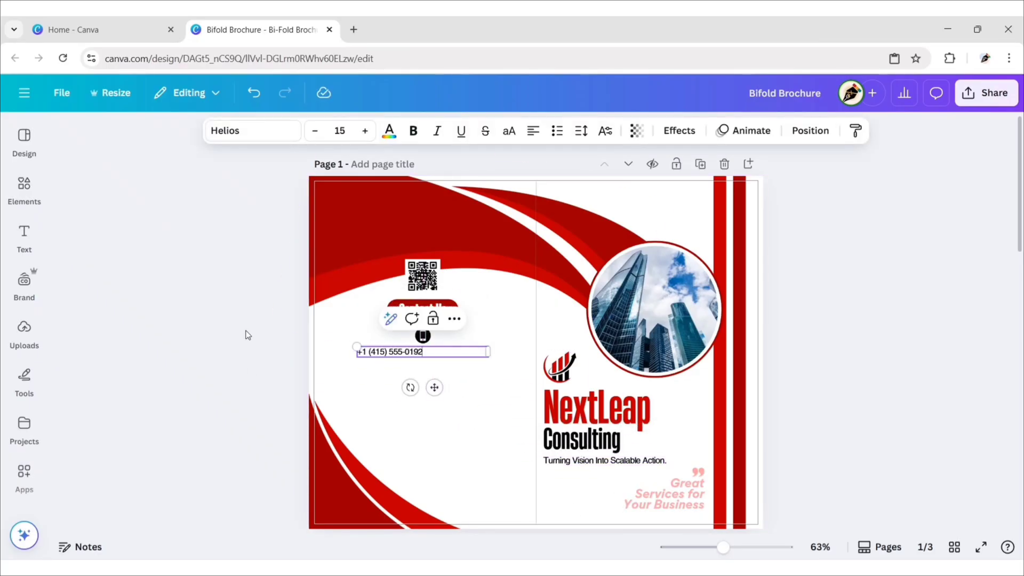
{"action": "left_click", "coordinate": [533, 130]}
{"action": "left_click_drag", "start_coordinate": [415, 388], "coordinate": [435, 387]}
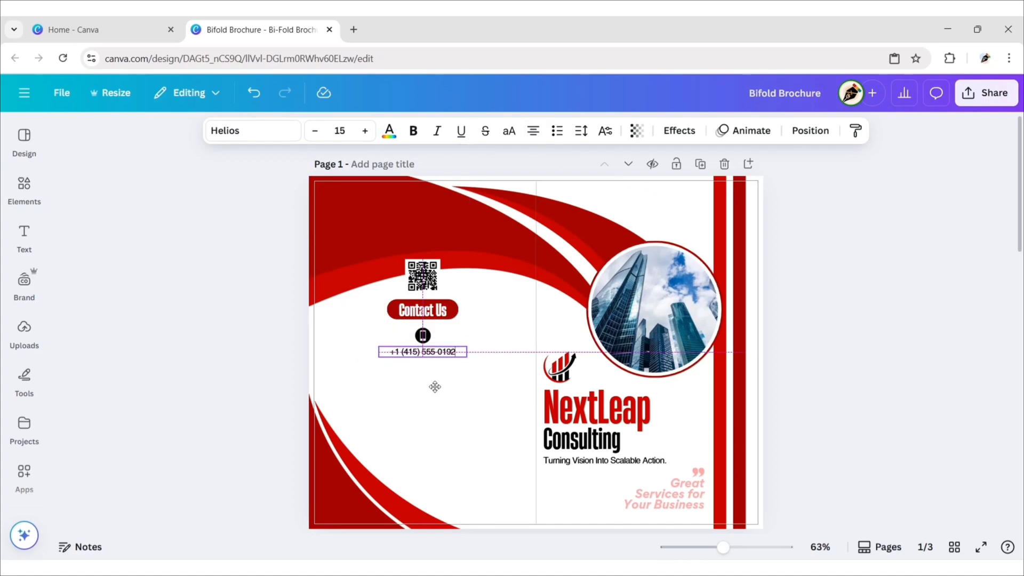
Step: Add a small black-circle globe icon from a 'web icon' graphics search beneath the phone number
{"action": "left_click", "coordinate": [210, 359]}
{"action": "left_click", "coordinate": [24, 187]}
{"action": "left_click", "coordinate": [262, 136]}
{"action": "type", "text": "web icon"}
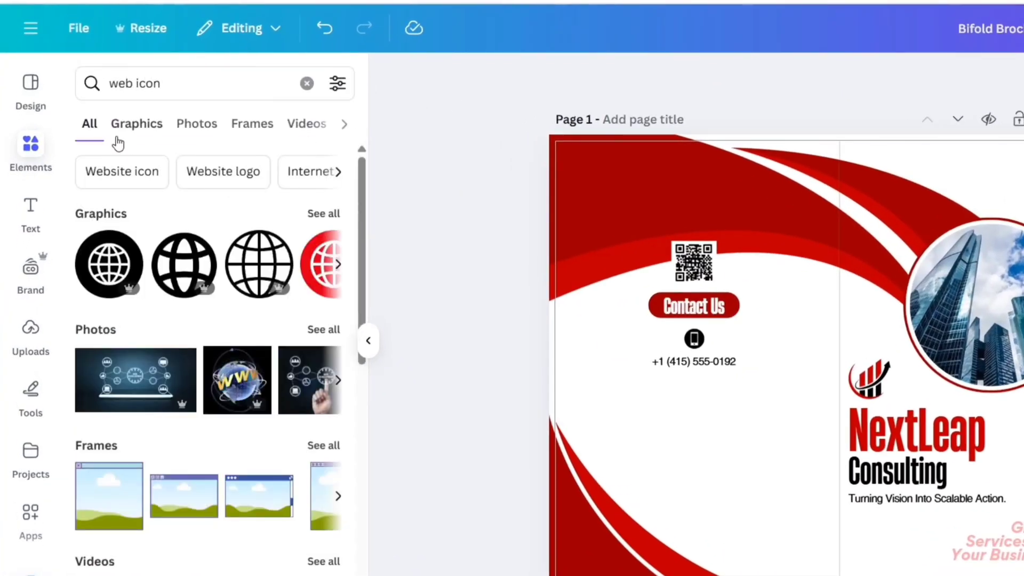
{"action": "left_click", "coordinate": [118, 138]}
{"action": "scroll", "coordinate": [199, 202], "scroll_direction": "down", "scroll_amount": 6}
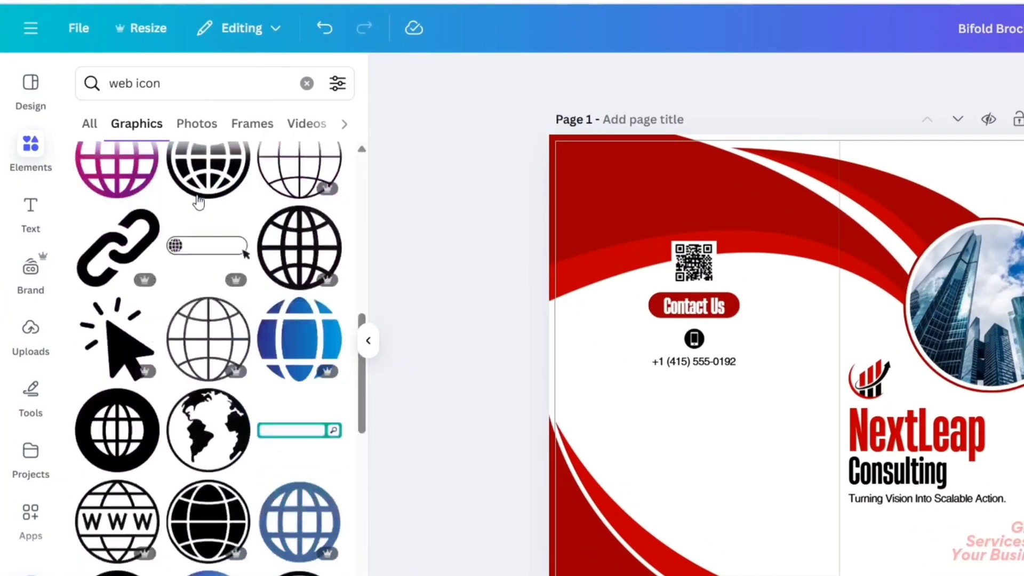
{"action": "scroll", "coordinate": [198, 202], "scroll_direction": "down", "scroll_amount": 15}
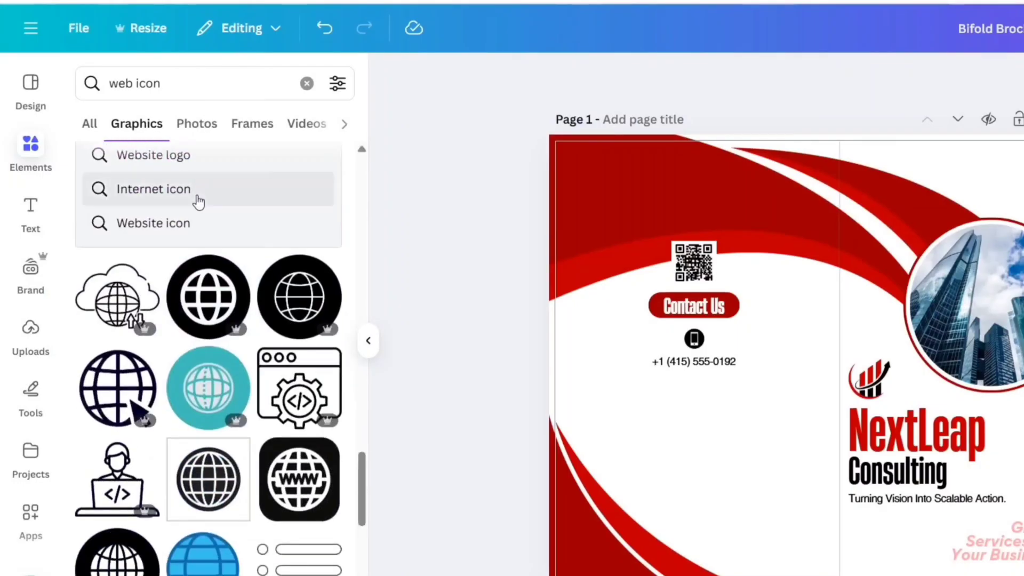
{"action": "scroll", "coordinate": [199, 202], "scroll_direction": "down", "scroll_amount": 2}
{"action": "left_click", "coordinate": [196, 204]}
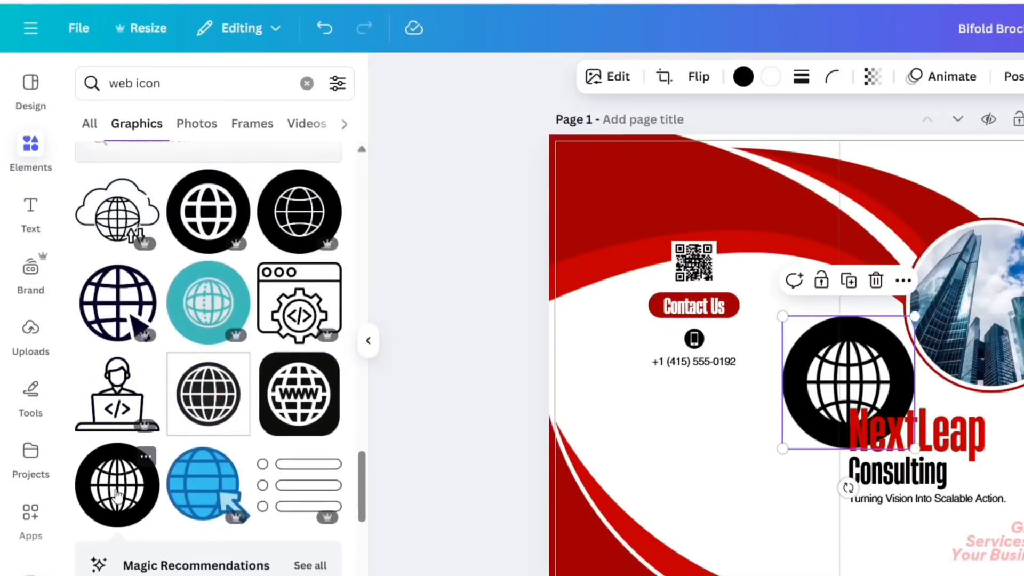
{"action": "left_click", "coordinate": [368, 340]}
{"action": "left_click_drag", "start_coordinate": [577, 364], "coordinate": [421, 373]}
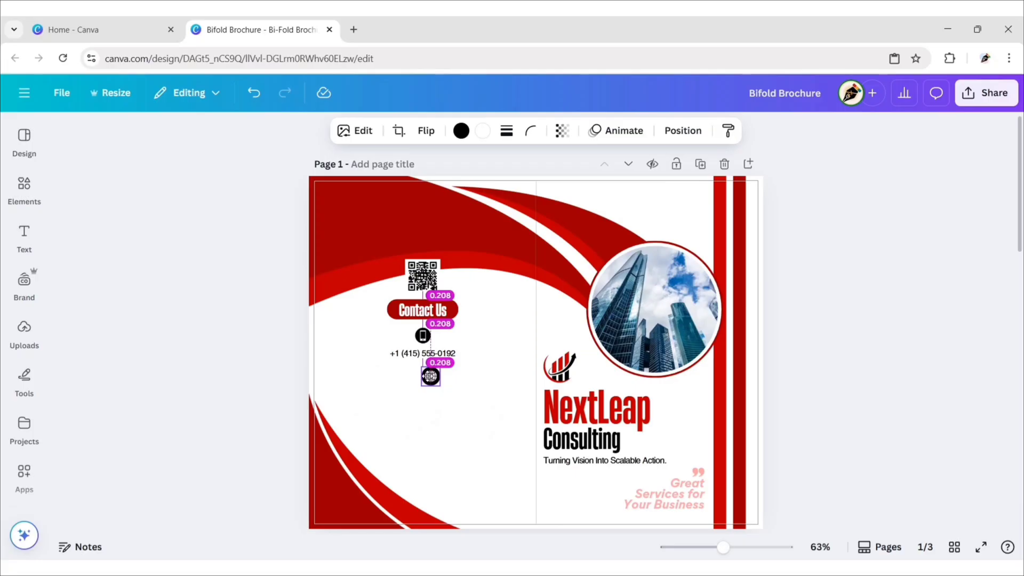
{"action": "left_click_drag", "start_coordinate": [434, 411], "coordinate": [434, 425]}
{"action": "left_click", "coordinate": [258, 347]}
{"action": "left_click", "coordinate": [423, 354]}
{"action": "double_click", "coordinate": [401, 389]}
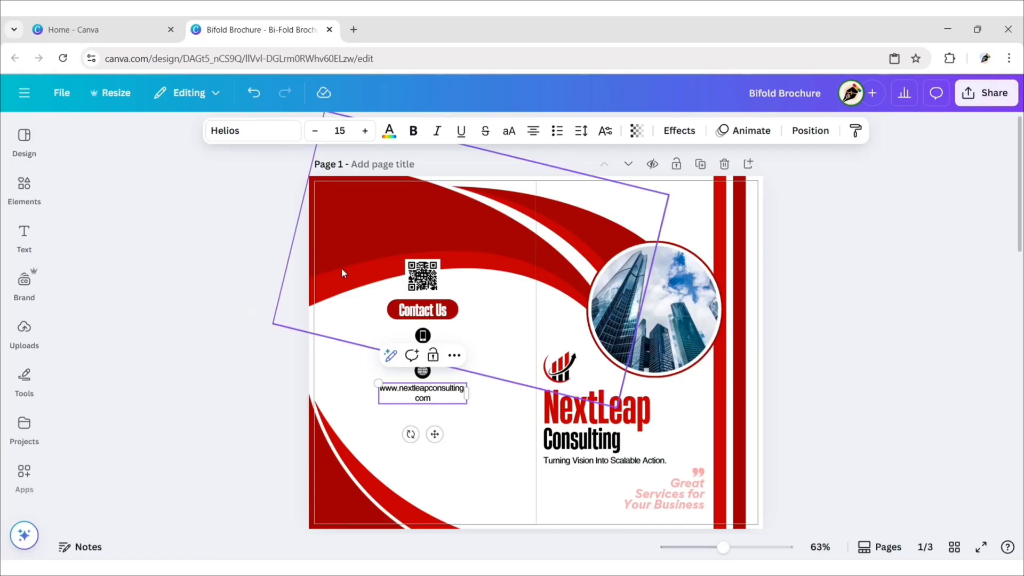
{"action": "left_click_drag", "start_coordinate": [467, 394], "coordinate": [491, 393]}
{"action": "left_click_drag", "start_coordinate": [445, 423], "coordinate": [432, 423]}
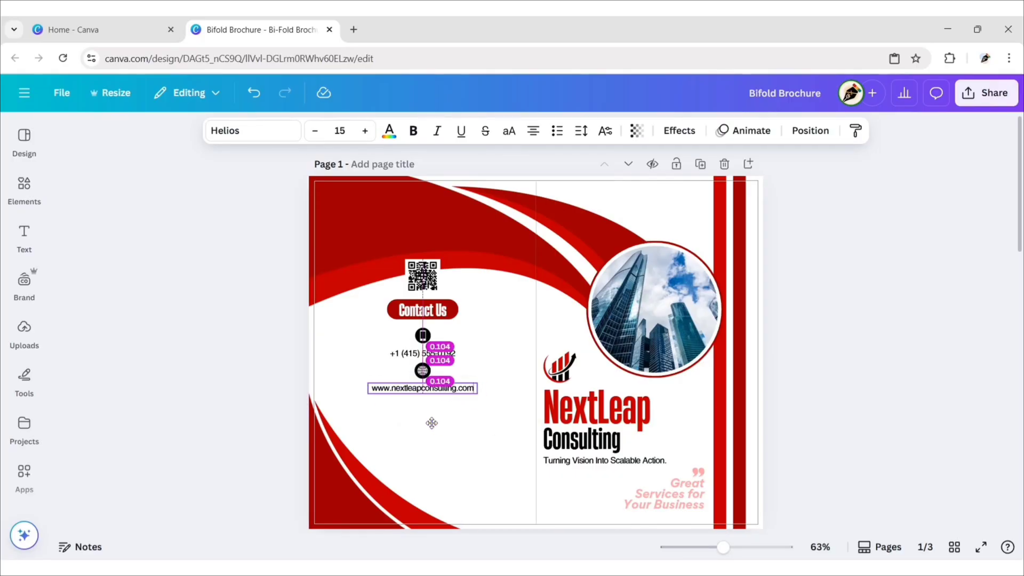
{"action": "left_click", "coordinate": [248, 340]}
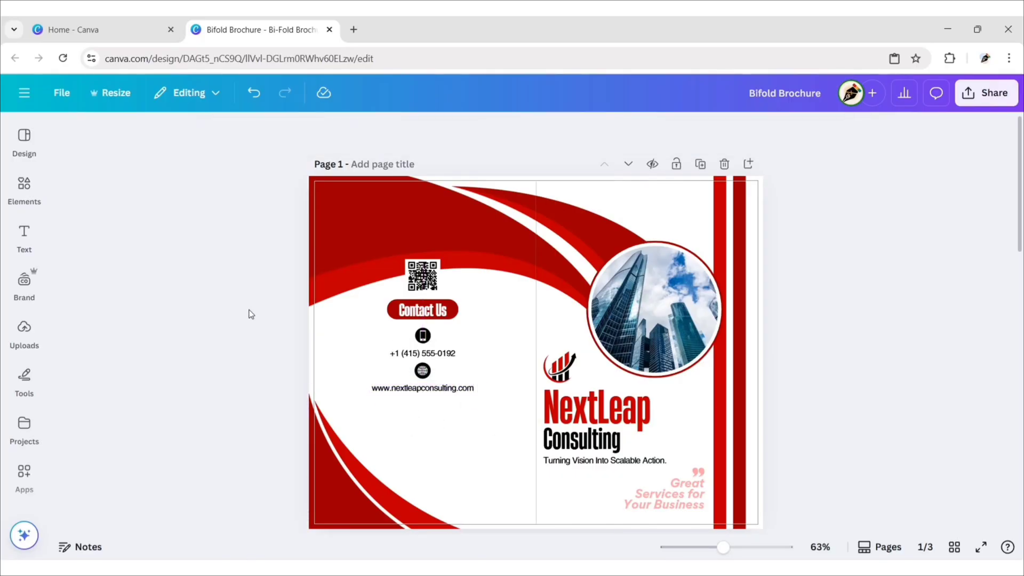
Step: Add a small black round mail icon from a 'mail icon' graphics search below the website line
{"action": "left_click", "coordinate": [24, 189]}
{"action": "left_click", "coordinate": [240, 137]}
{"action": "type", "text": "mail"}
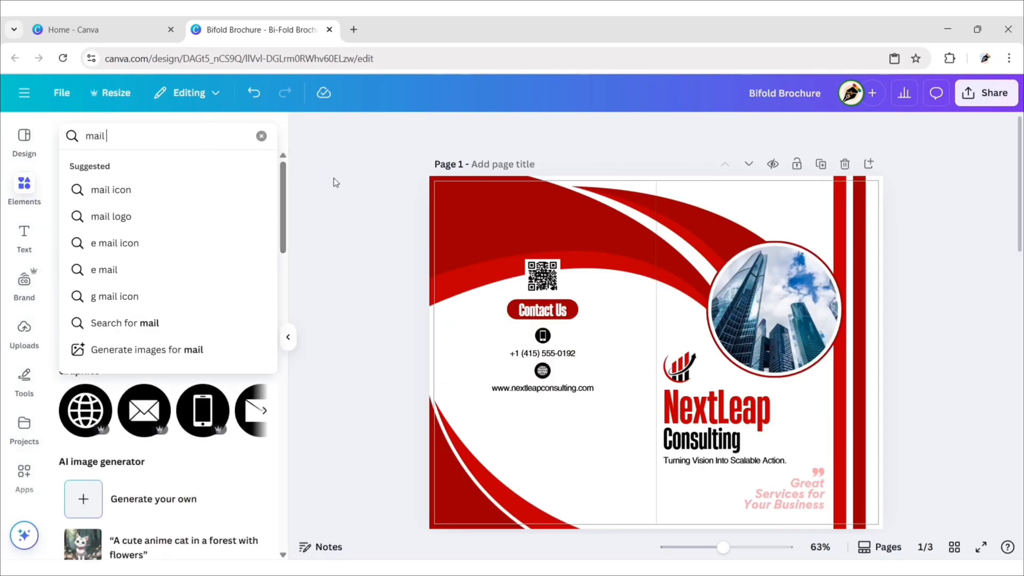
{"action": "type", "text": " icon"}
{"action": "key", "text": "Return"}
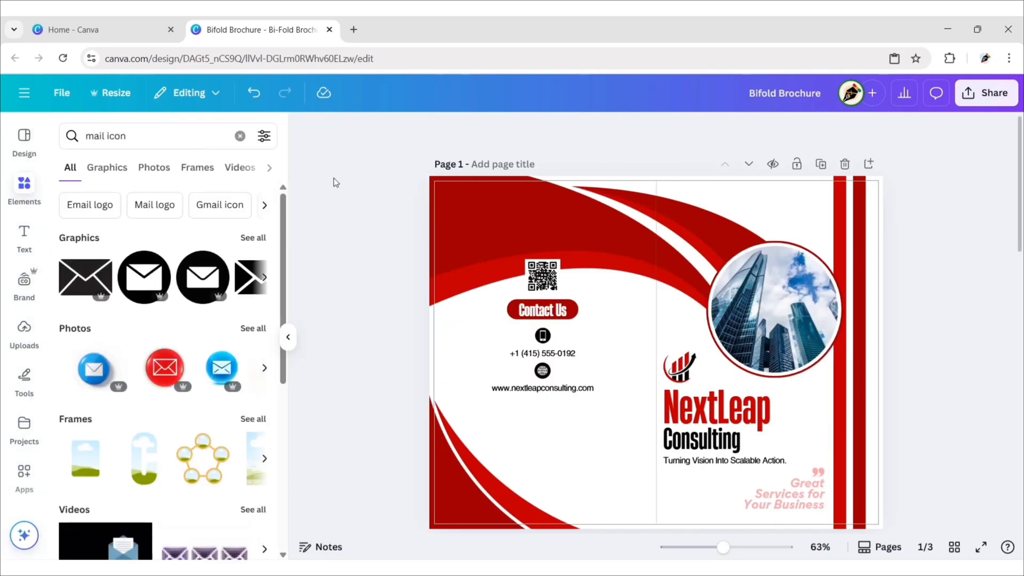
{"action": "left_click", "coordinate": [112, 170]}
{"action": "left_click", "coordinate": [241, 277]}
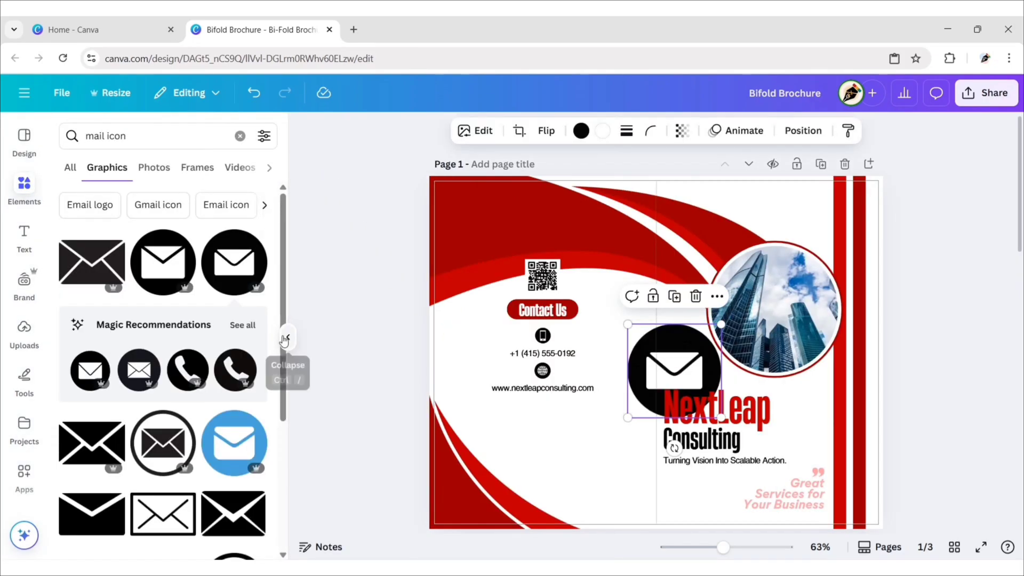
{"action": "left_click", "coordinate": [288, 337]}
{"action": "left_click_drag", "start_coordinate": [555, 366], "coordinate": [414, 416]}
{"action": "left_click_drag", "start_coordinate": [464, 366], "coordinate": [434, 430]}
{"action": "left_click", "coordinate": [268, 378]}
Step: Retype the copied website line beneath the mail icon as the contact e-mail address
{"action": "double_click", "coordinate": [388, 422]}
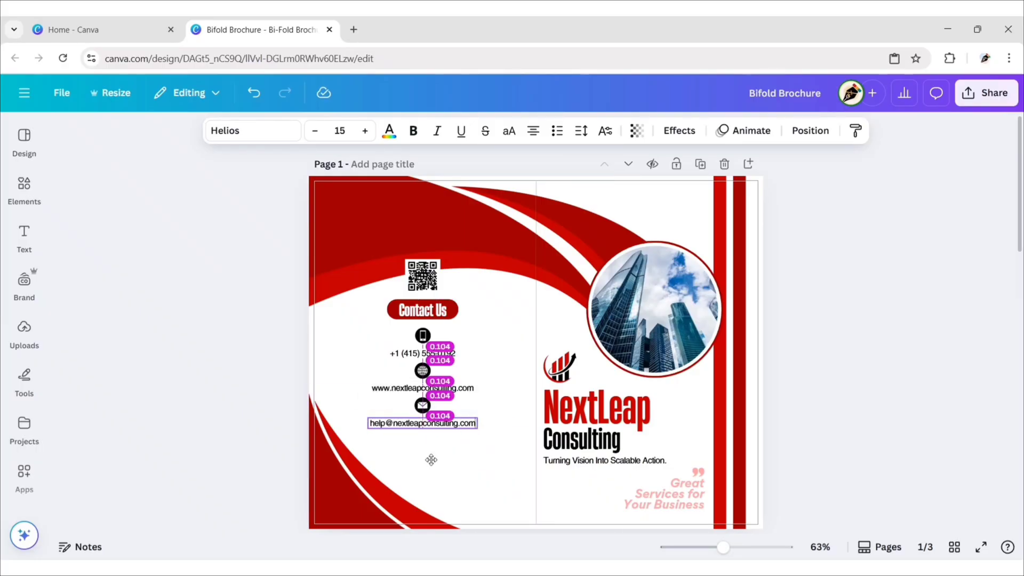
{"action": "left_click", "coordinate": [241, 371]}
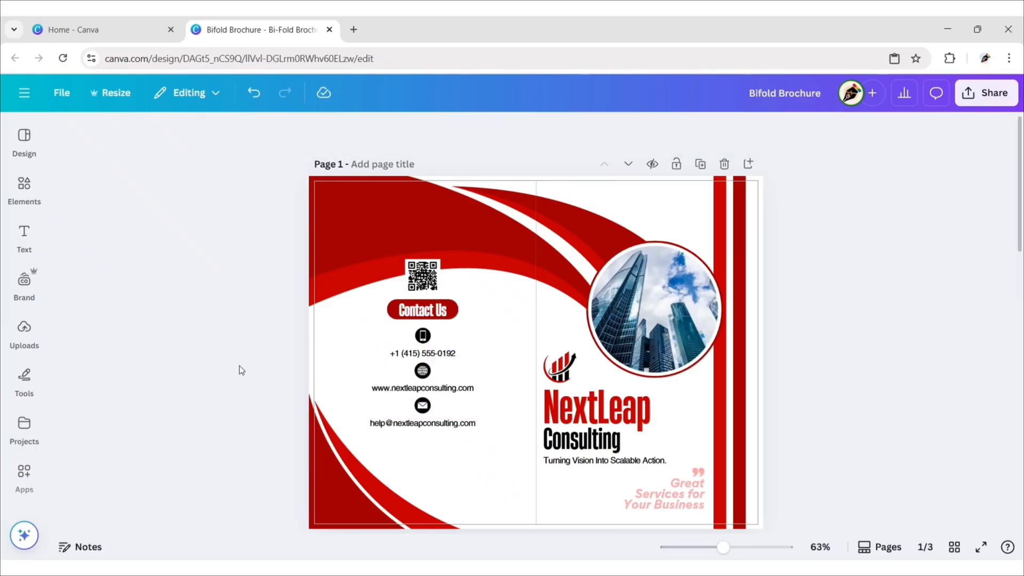
Step: Add a small black round location pin from a 'loc' graphics search below the e-mail line
{"action": "left_click", "coordinate": [26, 192]}
{"action": "left_click", "coordinate": [240, 135]}
{"action": "type", "text": "location icon"}
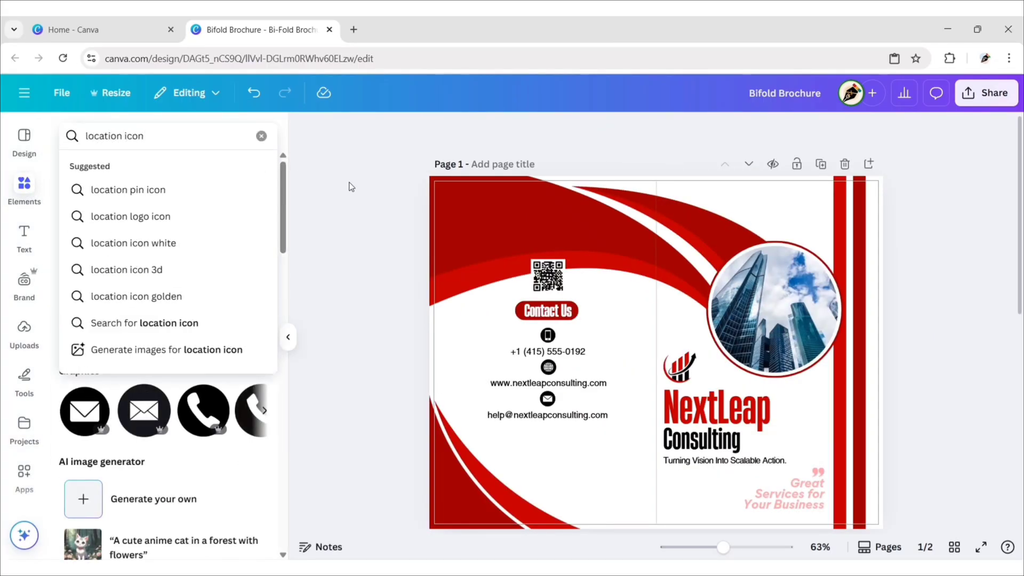
{"action": "key", "text": "Return"}
{"action": "left_click", "coordinate": [106, 170]}
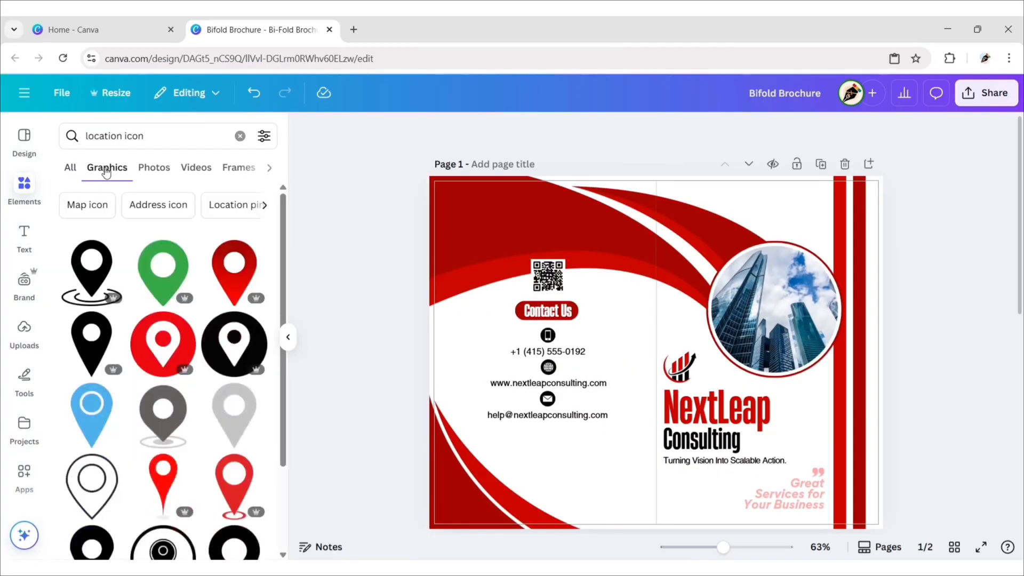
{"action": "left_click", "coordinate": [234, 344]}
{"action": "left_click", "coordinate": [289, 337]}
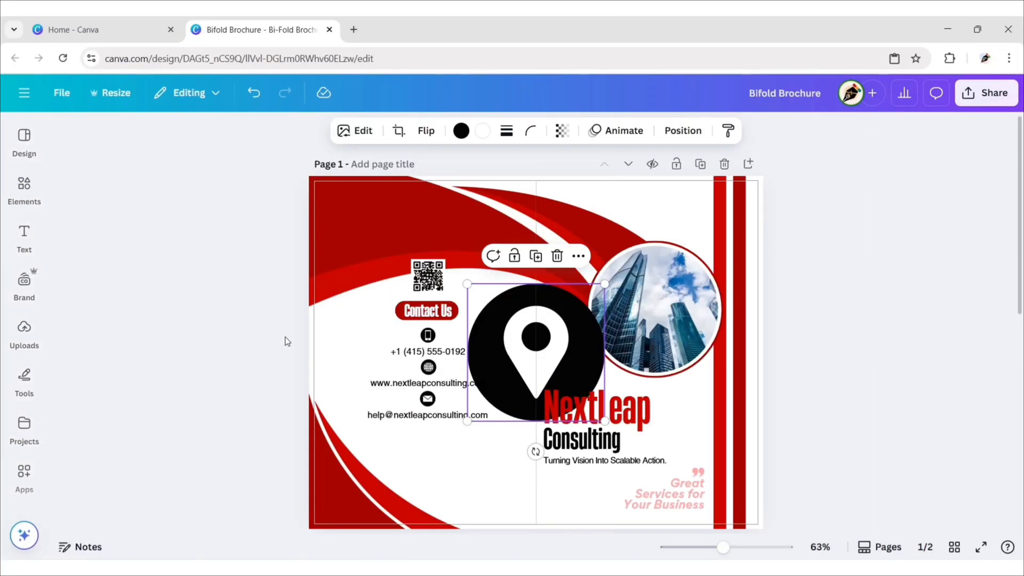
{"action": "left_click_drag", "start_coordinate": [492, 332], "coordinate": [395, 425]}
{"action": "left_click_drag", "start_coordinate": [508, 378], "coordinate": [398, 490]}
{"action": "left_click_drag", "start_coordinate": [385, 501], "coordinate": [429, 445]}
Step: Replace the copied e-mail text with the company's three-line street address, narrowed to wrap neatly
{"action": "double_click", "coordinate": [429, 445]}
{"action": "key", "text": "ctrl+a"}
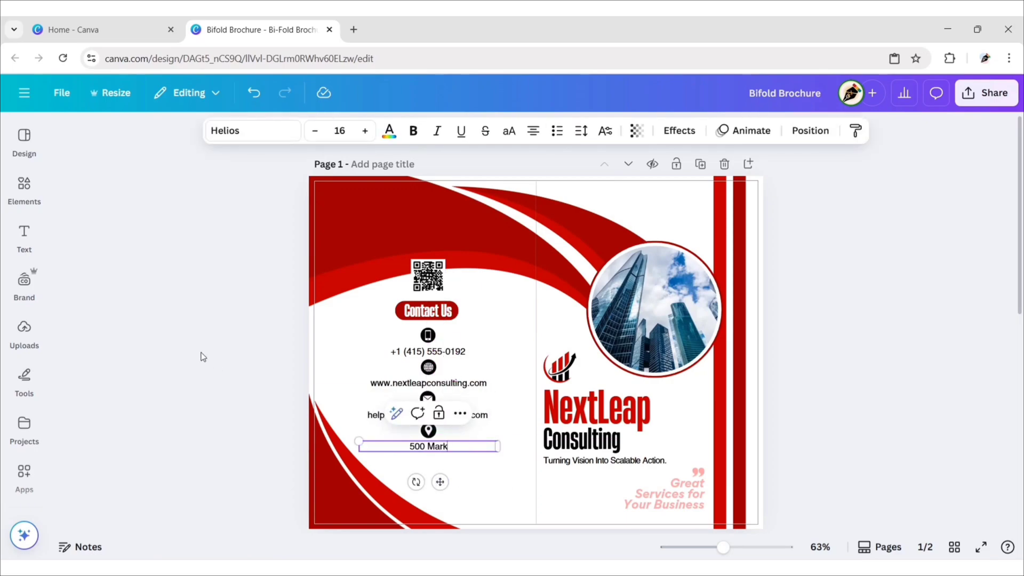
{"action": "key", "text": "Return"}
{"action": "type", "text": "Unit"}
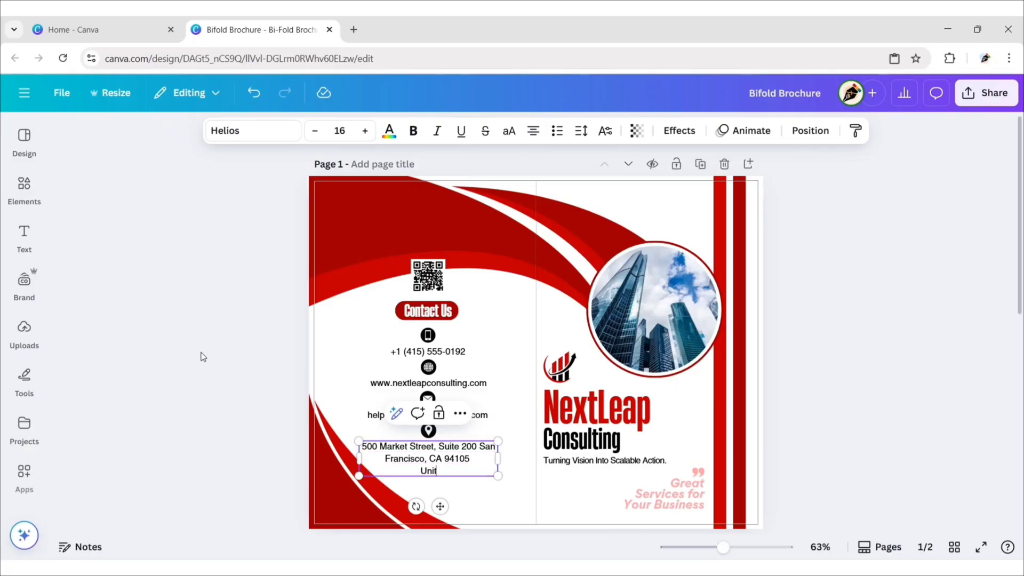
{"action": "type", "text": "ed States"}
{"action": "left_click_drag", "start_coordinate": [498, 458], "coordinate": [490, 459]}
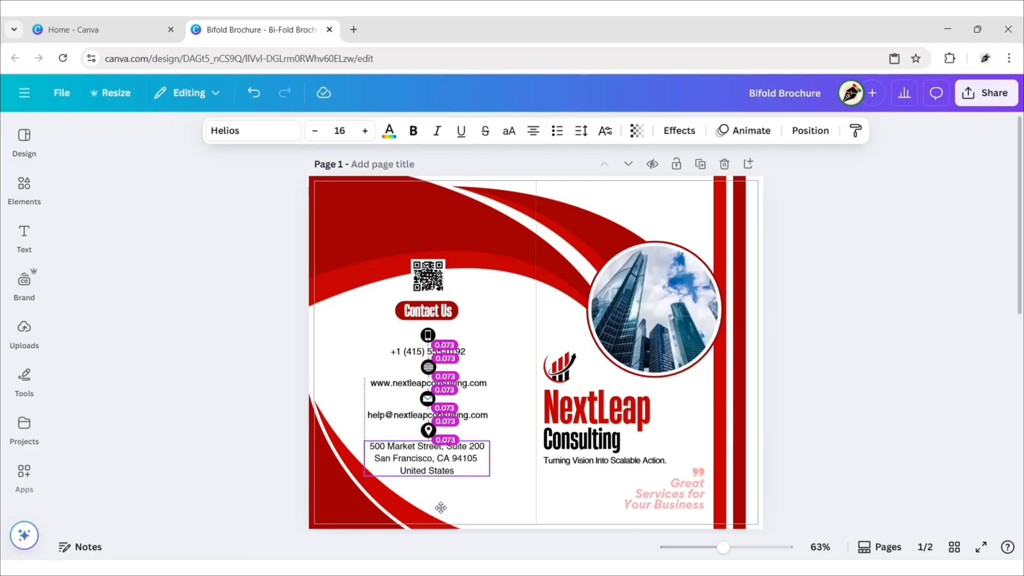
{"action": "left_click", "coordinate": [300, 435]}
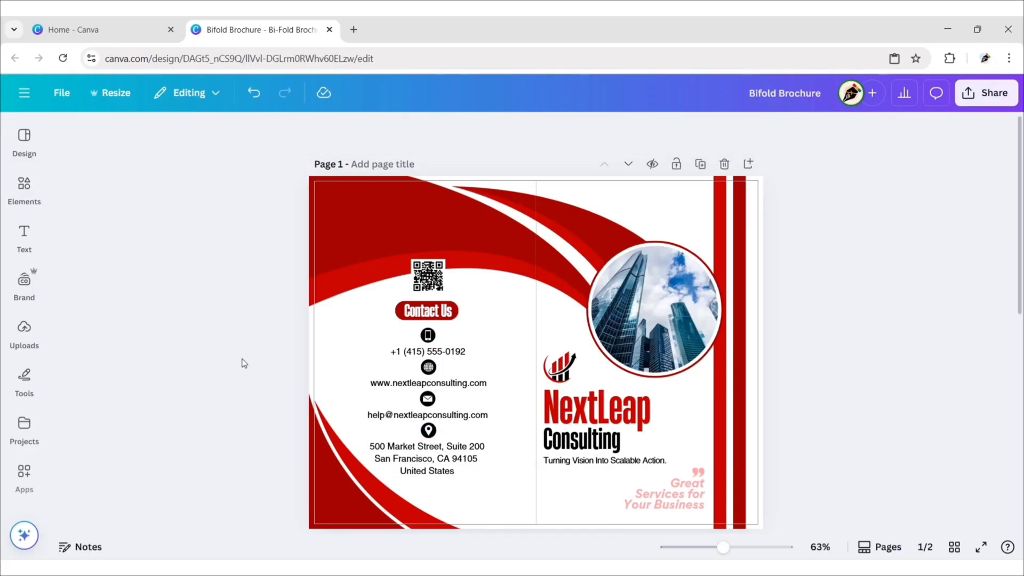
Step: Select both red swooshes on page 1, the large one and the corner one
{"action": "left_click", "coordinate": [749, 164]}
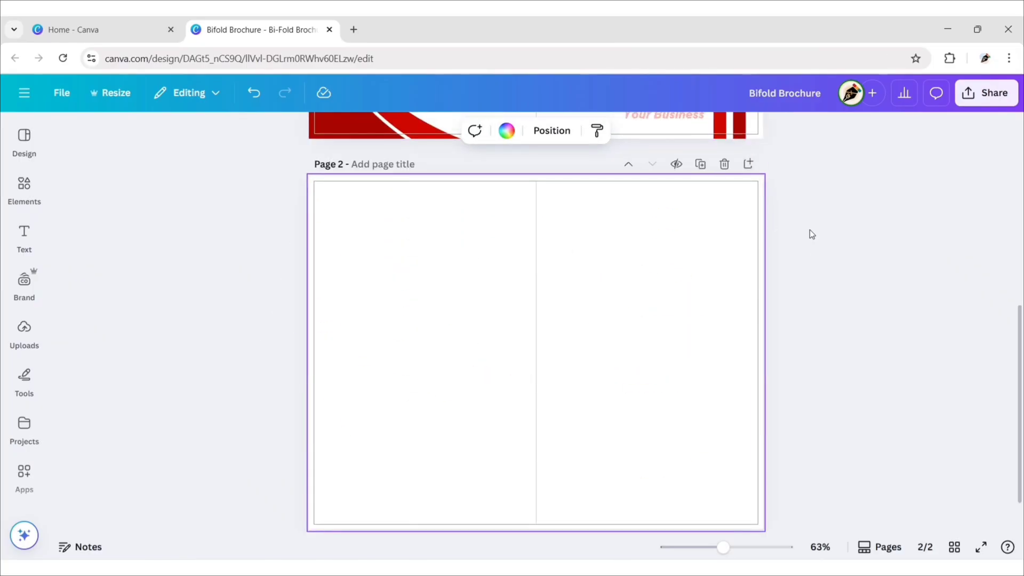
{"action": "scroll", "coordinate": [810, 234], "scroll_direction": "up", "scroll_amount": 7}
{"action": "left_click", "coordinate": [536, 240]}
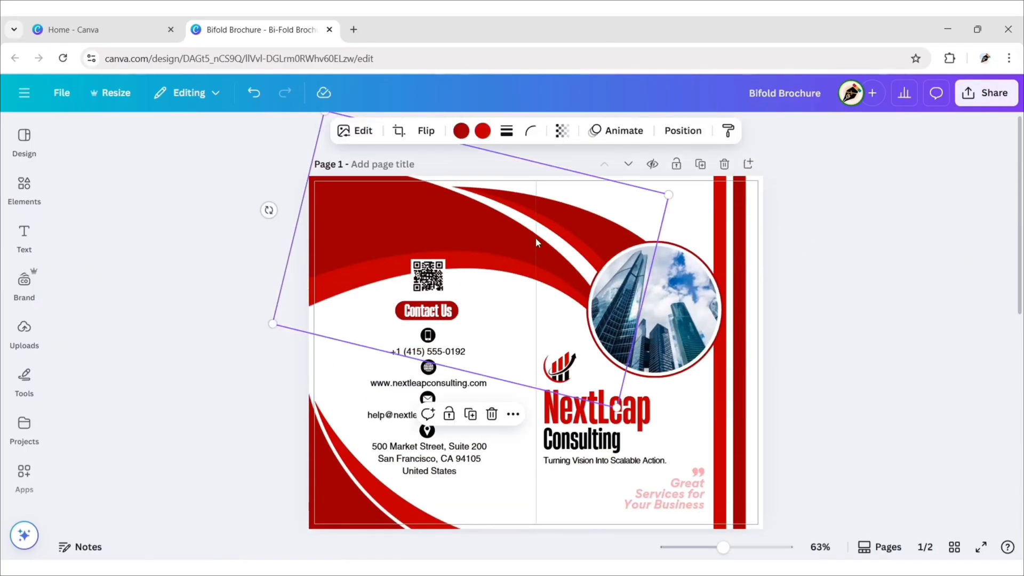
{"action": "left_click", "coordinate": [374, 498], "text": "shift"}
Step: Copy both red swooshes from page 1 and paste them onto blank page 2
{"action": "left_click", "coordinate": [521, 502]}
{"action": "left_click", "coordinate": [575, 140]}
{"action": "scroll", "coordinate": [786, 274], "scroll_direction": "down", "scroll_amount": 5}
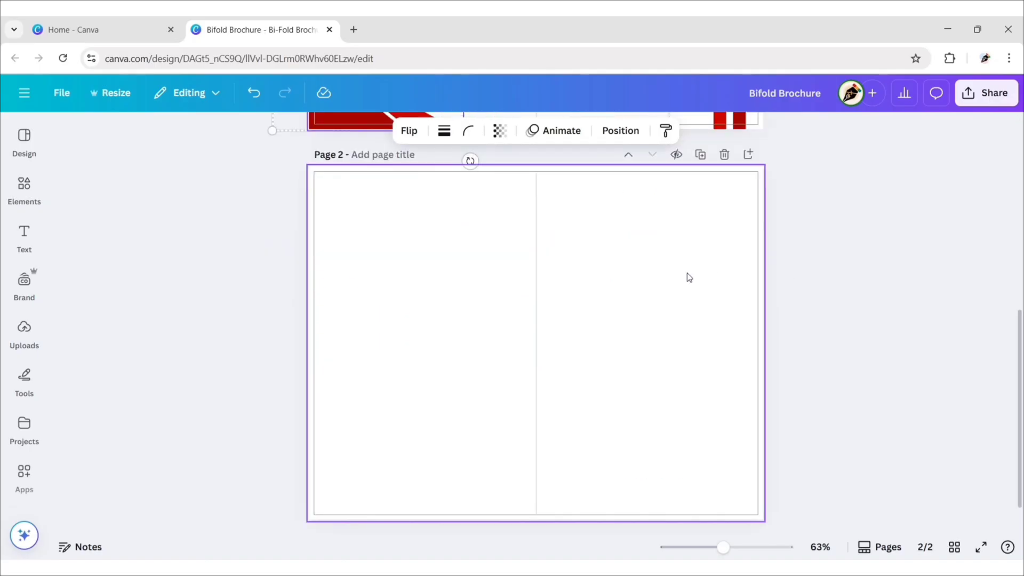
{"action": "left_click", "coordinate": [687, 277]}
{"action": "right_click", "coordinate": [687, 278]}
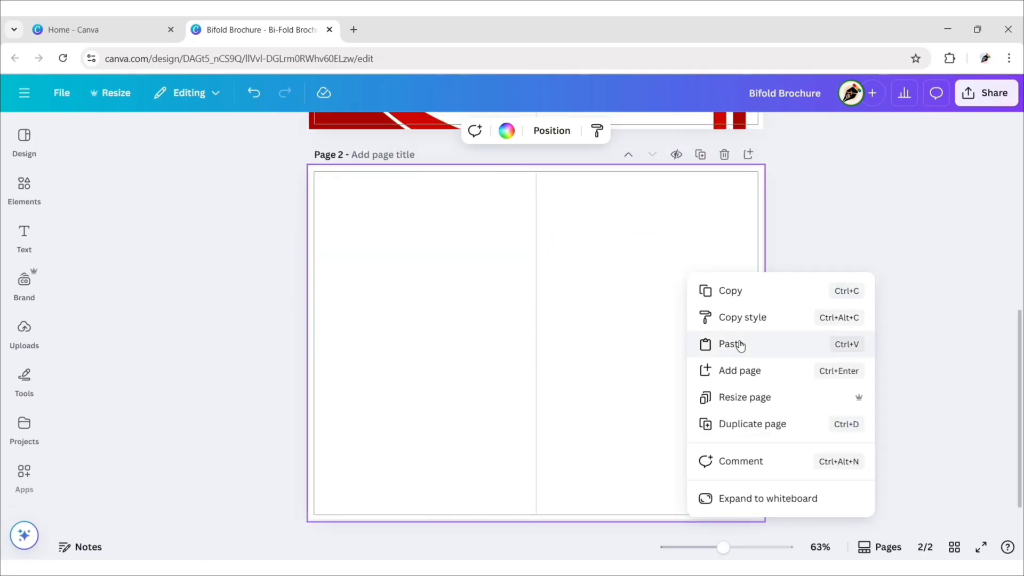
{"action": "left_click", "coordinate": [697, 337]}
Step: Rotate the large swoosh 90° and enlarge it to sweep across the top of page 2
{"action": "left_click", "coordinate": [620, 298]}
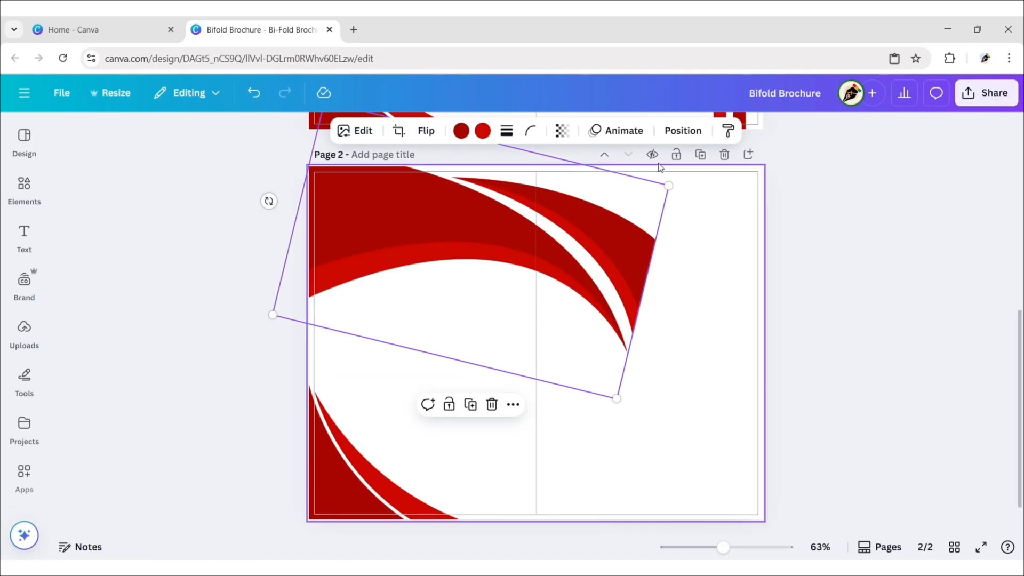
{"action": "left_click", "coordinate": [681, 132]}
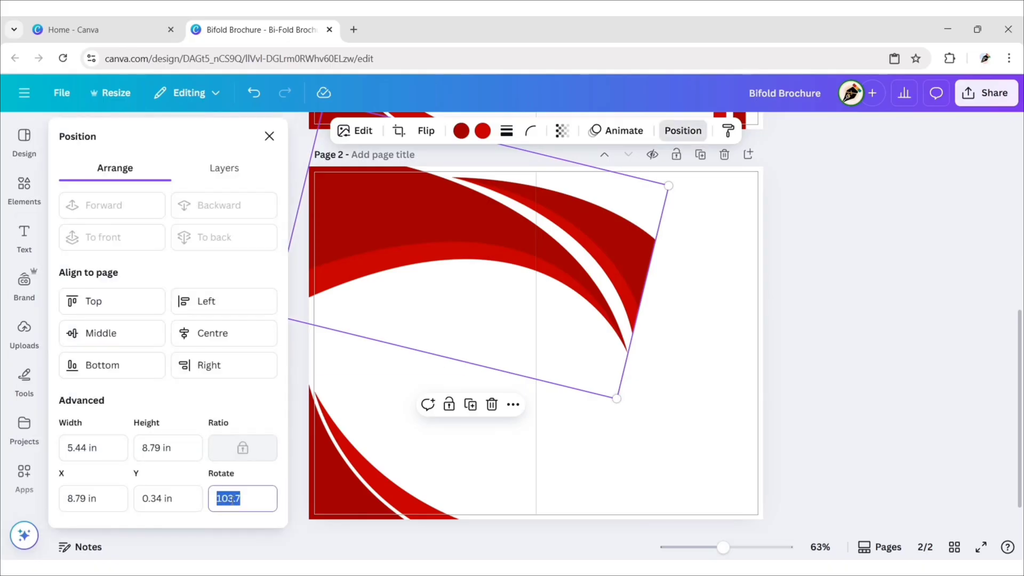
{"action": "key", "text": "Return"}
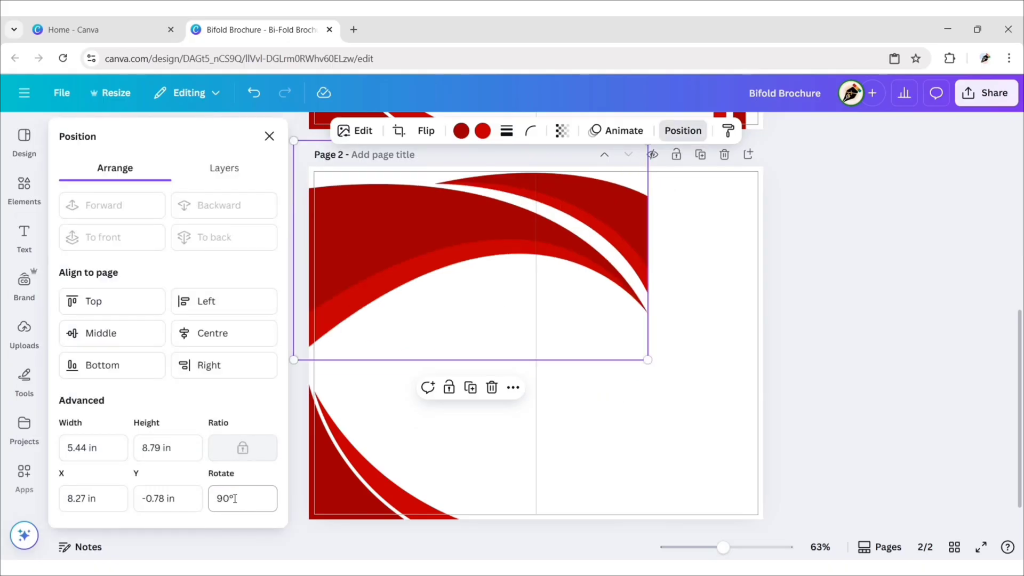
{"action": "left_click", "coordinate": [270, 136]}
{"action": "left_click_drag", "start_coordinate": [648, 360], "coordinate": [759, 437]}
{"action": "left_click_drag", "start_coordinate": [587, 273], "coordinate": [589, 196]}
Step: Rotate, shrink and snap the corner swoosh into the bottom-right corner of page 2
{"action": "left_click", "coordinate": [400, 457]}
{"action": "left_click_drag", "start_coordinate": [354, 486], "coordinate": [652, 511]}
{"action": "left_click_drag", "start_coordinate": [793, 449], "coordinate": [685, 434]}
{"action": "left_click_drag", "start_coordinate": [736, 498], "coordinate": [745, 499]}
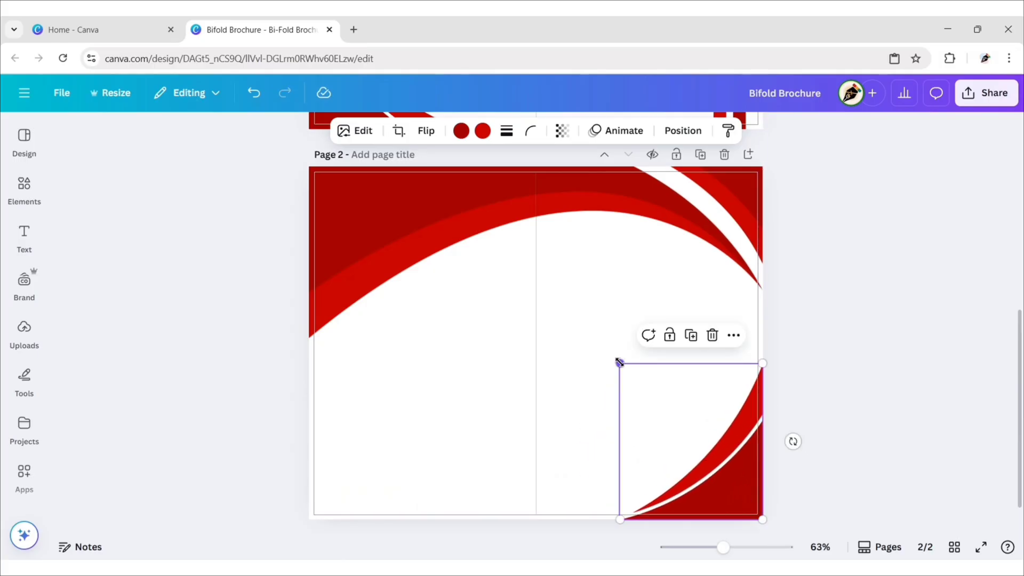
{"action": "left_click_drag", "start_coordinate": [619, 363], "coordinate": [654, 398]}
{"action": "left_click", "coordinate": [814, 348]}
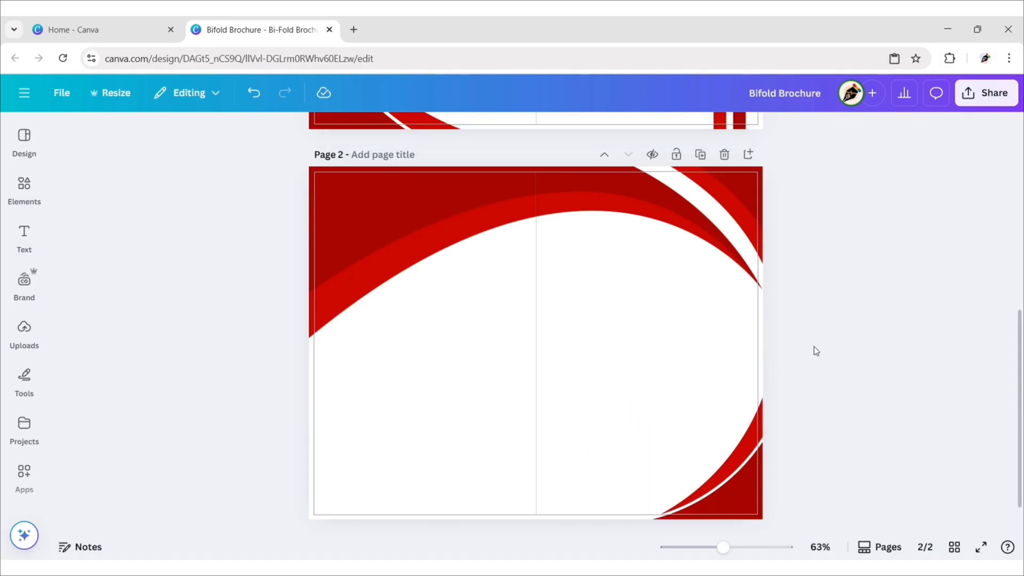
Step: Copy the circular building photo from page 1 and paste it onto page 2
{"action": "scroll", "coordinate": [816, 350], "scroll_direction": "up", "scroll_amount": 7}
{"action": "left_click", "coordinate": [675, 308]}
{"action": "left_click", "coordinate": [697, 212]}
{"action": "left_click", "coordinate": [795, 288]}
{"action": "scroll", "coordinate": [806, 284], "scroll_direction": "down", "scroll_amount": 5}
{"action": "scroll", "coordinate": [805, 290], "scroll_direction": "down", "scroll_amount": 2}
{"action": "right_click", "coordinate": [640, 359]}
{"action": "left_click", "coordinate": [680, 382]}
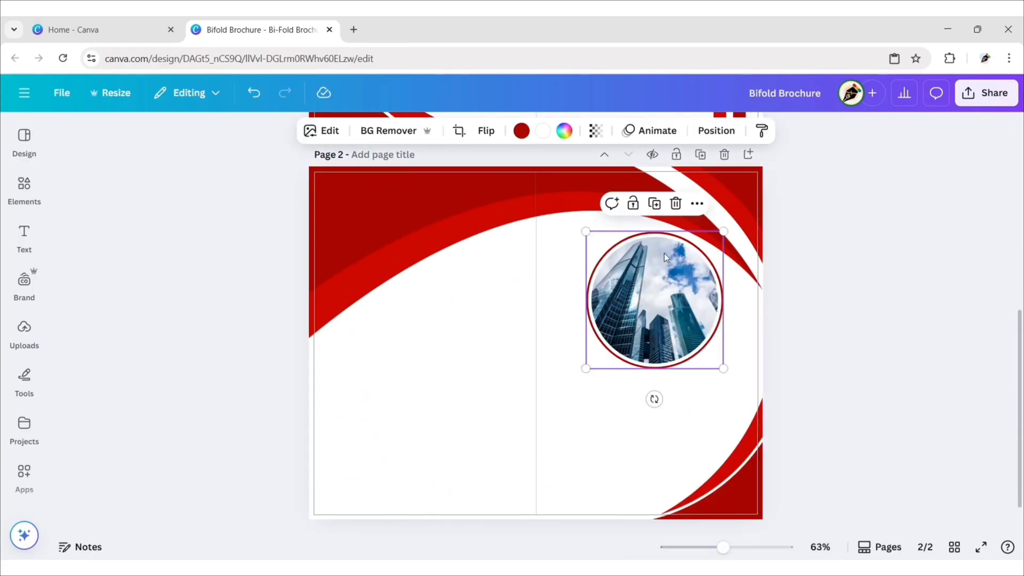
Step: Delete the photo to leave an empty circle frame, then resize and reposition it
{"action": "left_click", "coordinate": [676, 203]}
{"action": "left_click", "coordinate": [685, 238]}
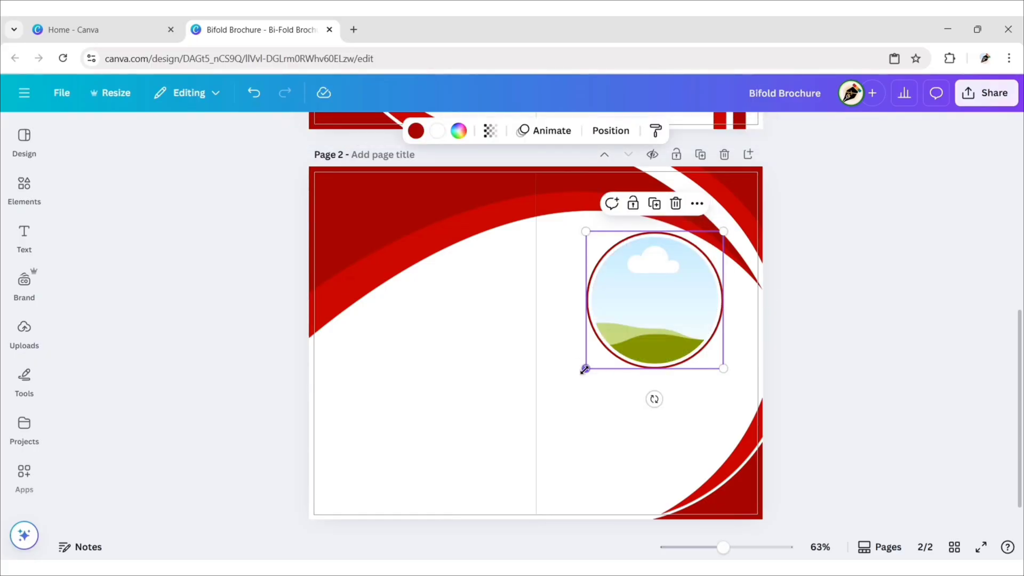
{"action": "left_click_drag", "start_coordinate": [584, 369], "coordinate": [602, 353]}
{"action": "left_click_drag", "start_coordinate": [679, 287], "coordinate": [676, 271]}
{"action": "left_click_drag", "start_coordinate": [598, 335], "coordinate": [595, 338]}
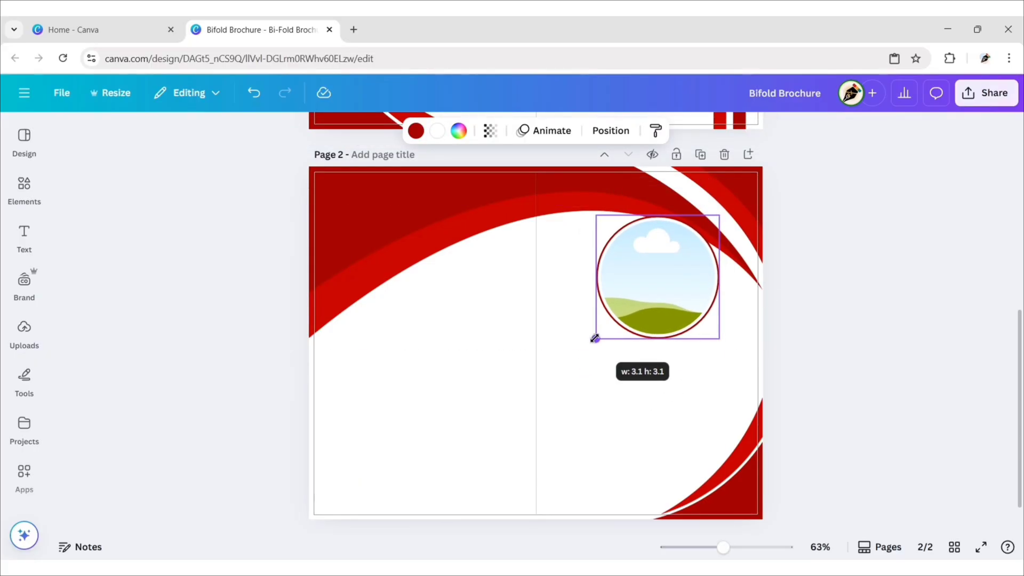
Step: Duplicate the circle frame, shrink the copy and place it overlapping below the larger one
{"action": "key", "text": "ctrl+d"}
{"action": "left_click_drag", "start_coordinate": [677, 307], "coordinate": [711, 383]}
{"action": "left_click_drag", "start_coordinate": [636, 298], "coordinate": [678, 340]}
{"action": "left_click_drag", "start_coordinate": [718, 383], "coordinate": [709, 334]}
{"action": "left_click", "coordinate": [825, 351]}
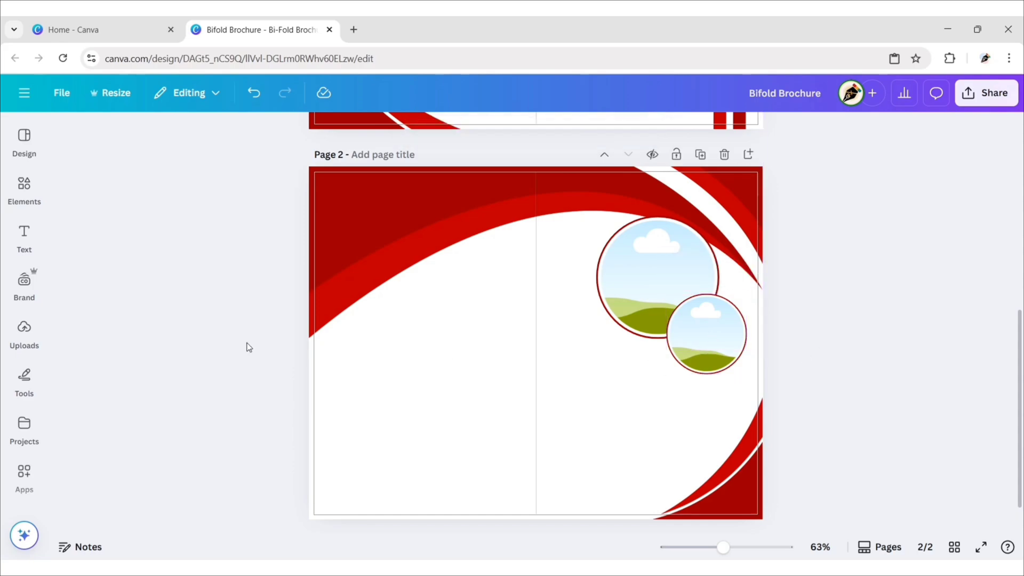
Step: Add a grey circle shape and shrink it in the lower left of page 2
{"action": "left_click", "coordinate": [24, 190]}
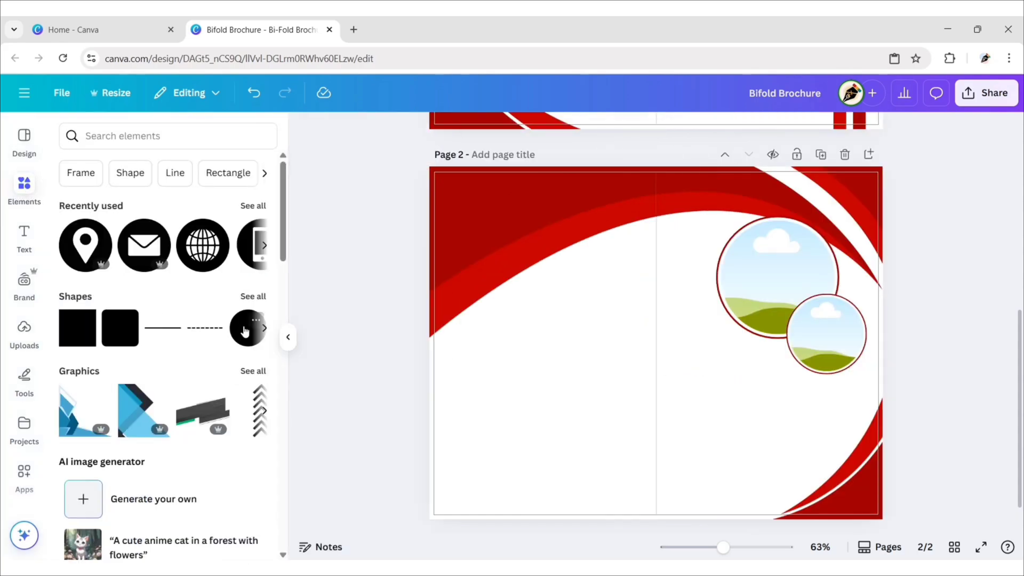
{"action": "left_click", "coordinate": [245, 330]}
{"action": "left_click", "coordinate": [288, 339]}
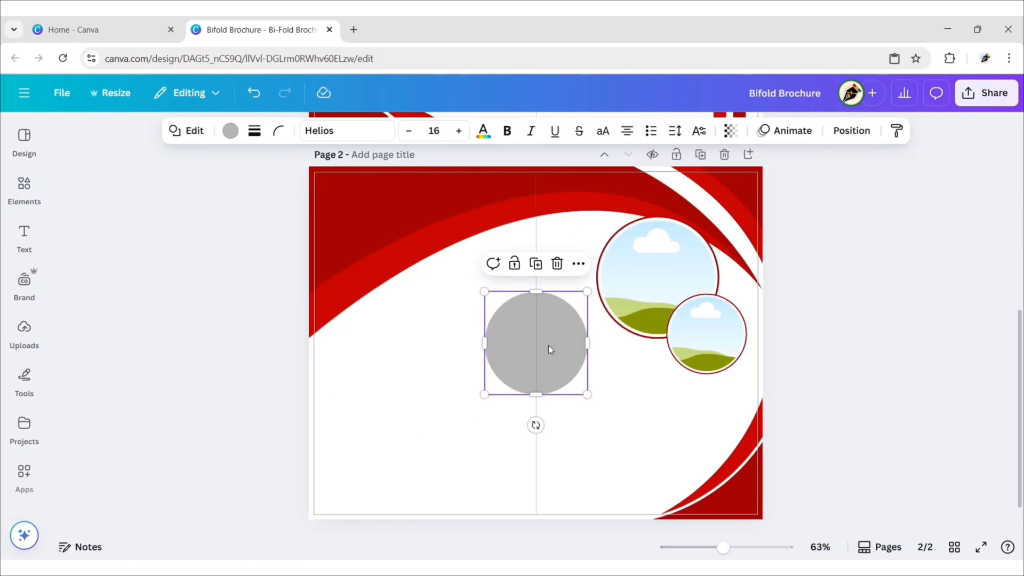
{"action": "left_click_drag", "start_coordinate": [549, 347], "coordinate": [393, 429]}
{"action": "left_click_drag", "start_coordinate": [433, 480], "coordinate": [362, 423]}
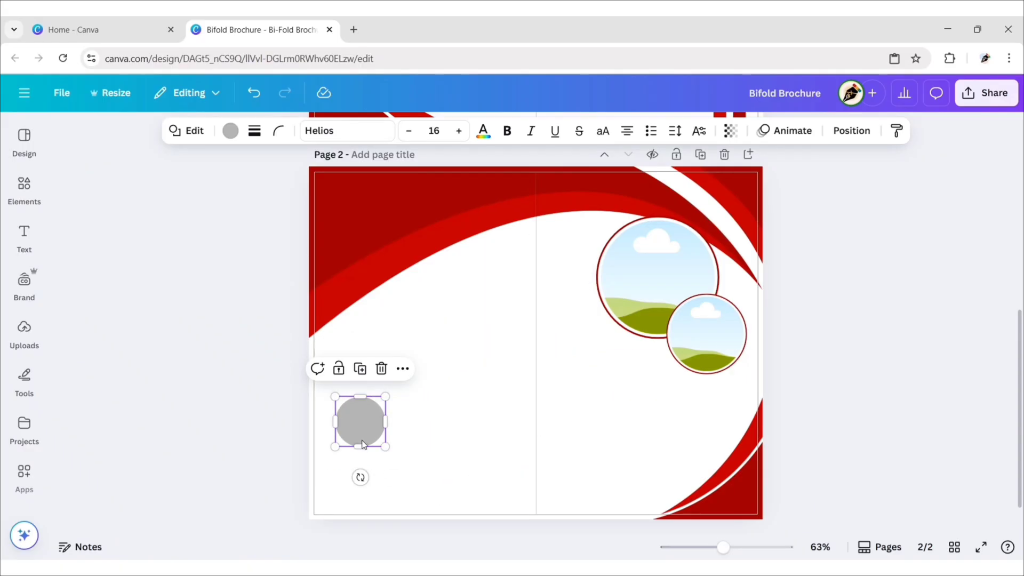
Step: Add a small circle photo frame from the basic frames and give it a dark red border
{"action": "left_click", "coordinate": [24, 188]}
{"action": "scroll", "coordinate": [180, 317], "scroll_direction": "down", "scroll_amount": 15}
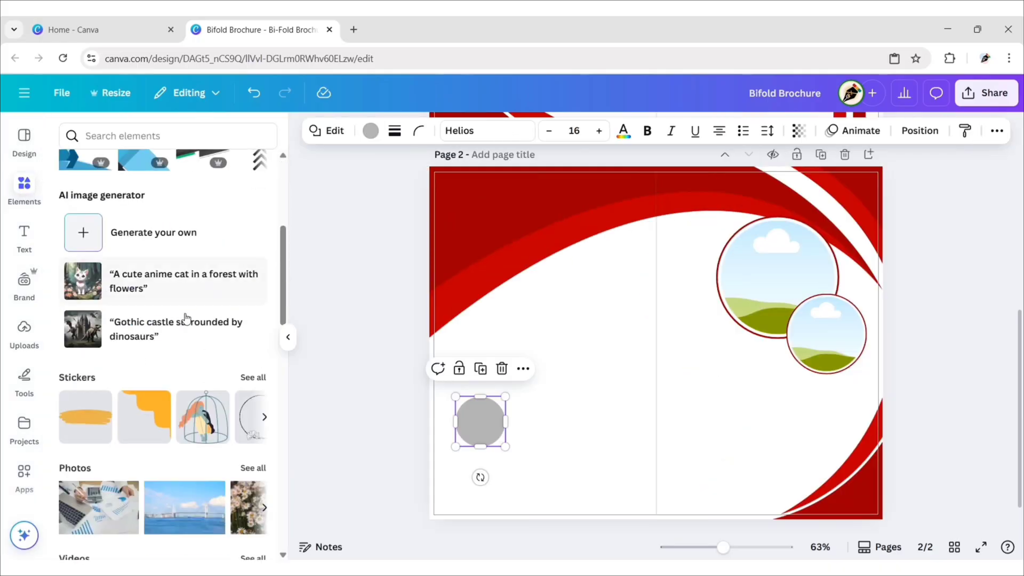
{"action": "scroll", "coordinate": [182, 318], "scroll_direction": "down", "scroll_amount": 1}
{"action": "left_click", "coordinate": [252, 289]}
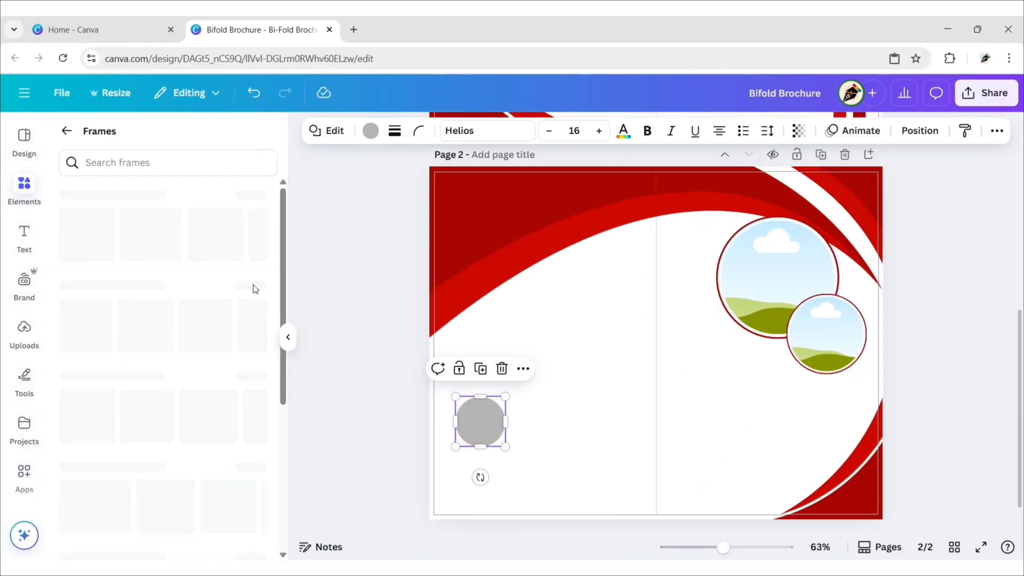
{"action": "left_click", "coordinate": [247, 197]}
{"action": "left_click", "coordinate": [232, 200]}
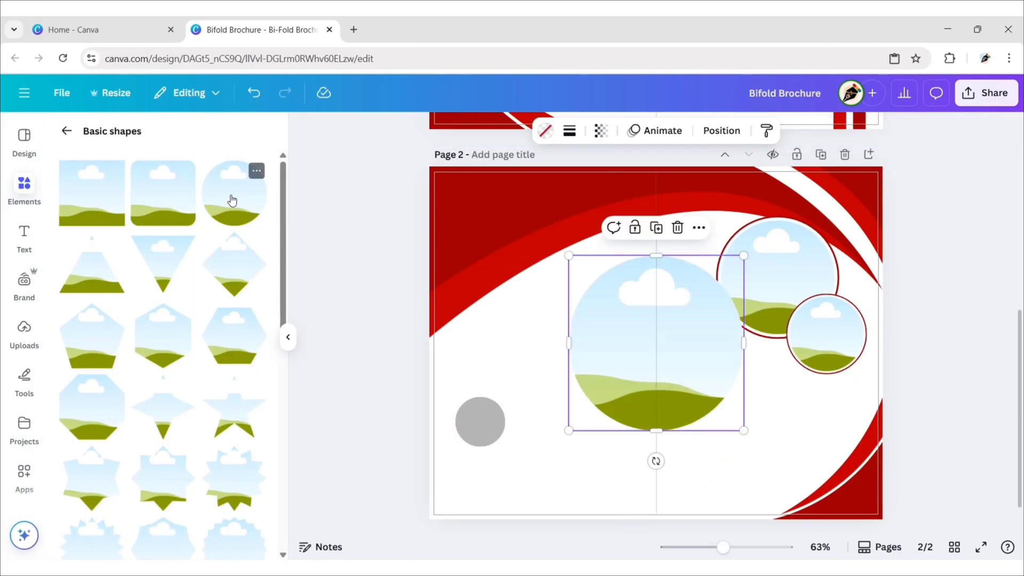
{"action": "left_click", "coordinate": [288, 337]}
{"action": "left_click_drag", "start_coordinate": [625, 256], "coordinate": [344, 440]}
{"action": "left_click", "coordinate": [230, 133]}
{"action": "left_click", "coordinate": [163, 262]}
{"action": "left_click", "coordinate": [260, 168]}
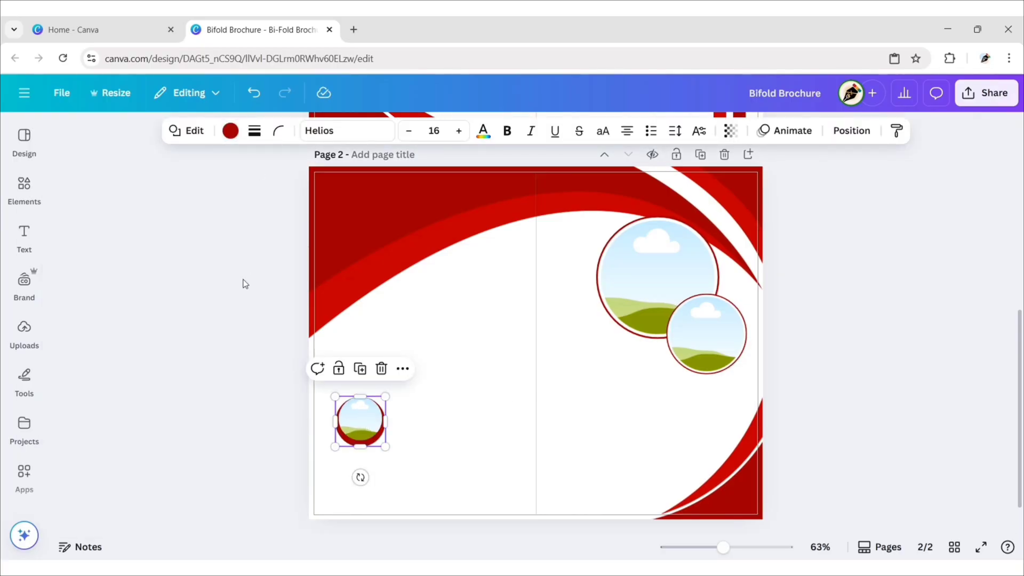
Step: Duplicate the small circle frame twice, lining the three copies up side by side
{"action": "left_click", "coordinate": [369, 368]}
{"action": "left_click_drag", "start_coordinate": [361, 430], "coordinate": [433, 423]}
{"action": "left_click", "coordinate": [432, 368]}
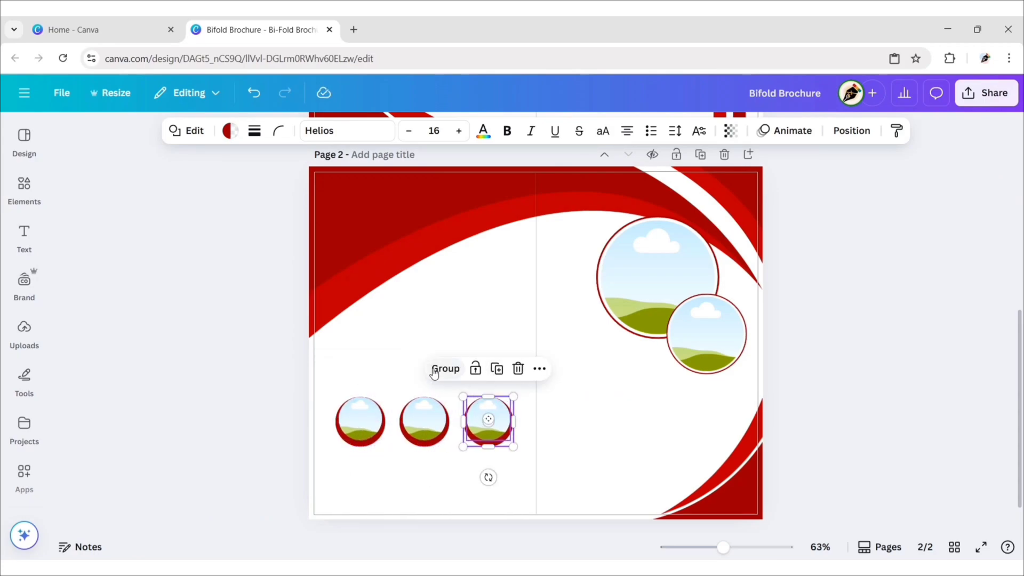
{"action": "left_click", "coordinate": [238, 424]}
Step: Copy the NextLeap heading from page 1 and paste it onto page 2
{"action": "scroll", "coordinate": [255, 430], "scroll_direction": "up", "scroll_amount": 7}
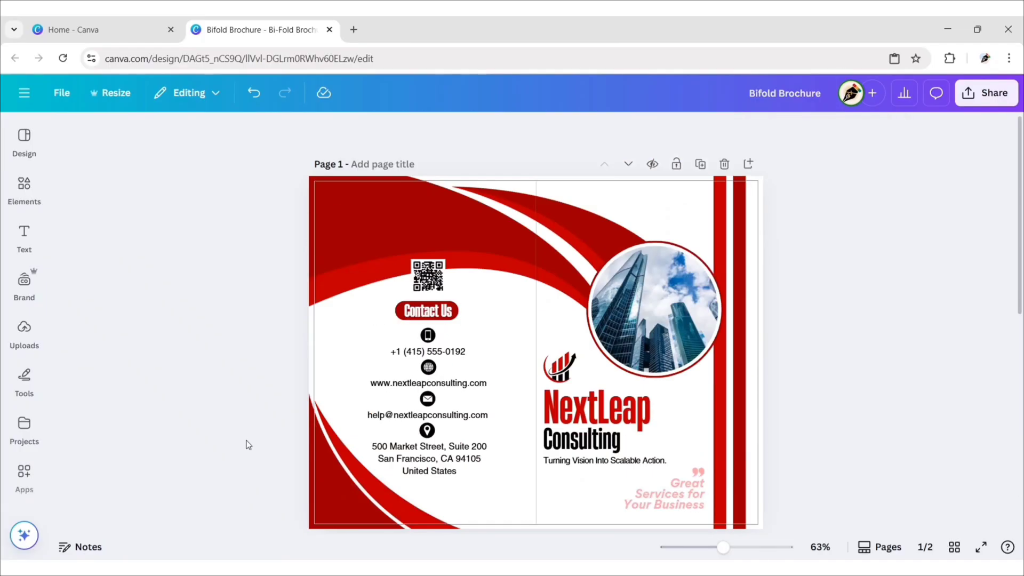
{"action": "left_click", "coordinate": [571, 415]}
{"action": "left_click", "coordinate": [656, 356]}
{"action": "key", "text": "Escape"}
{"action": "left_click", "coordinate": [824, 320]}
{"action": "scroll", "coordinate": [817, 321], "scroll_direction": "down", "scroll_amount": 3}
{"action": "scroll", "coordinate": [818, 321], "scroll_direction": "down", "scroll_amount": 5}
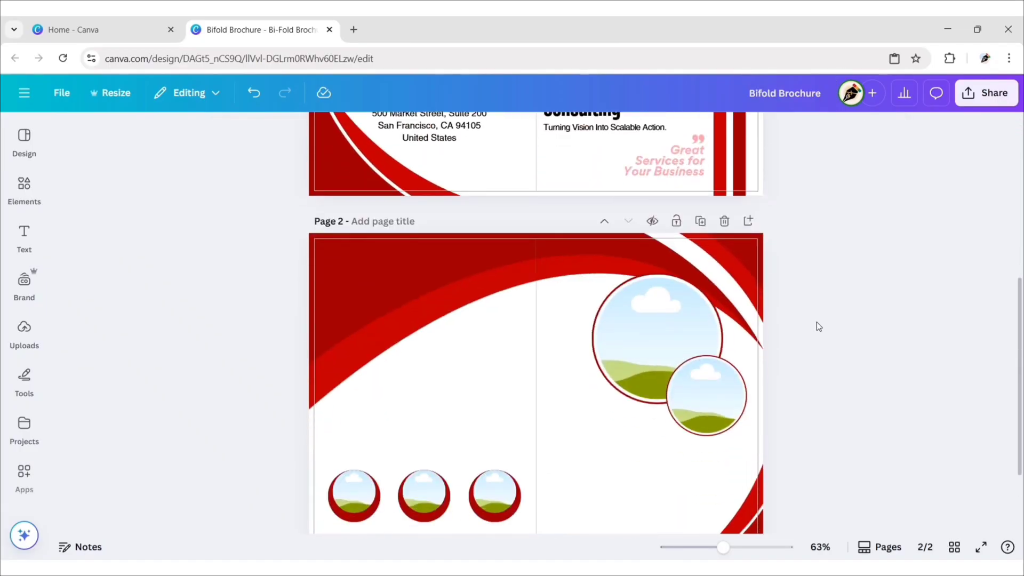
{"action": "right_click", "coordinate": [431, 319]}
{"action": "left_click", "coordinate": [490, 379]}
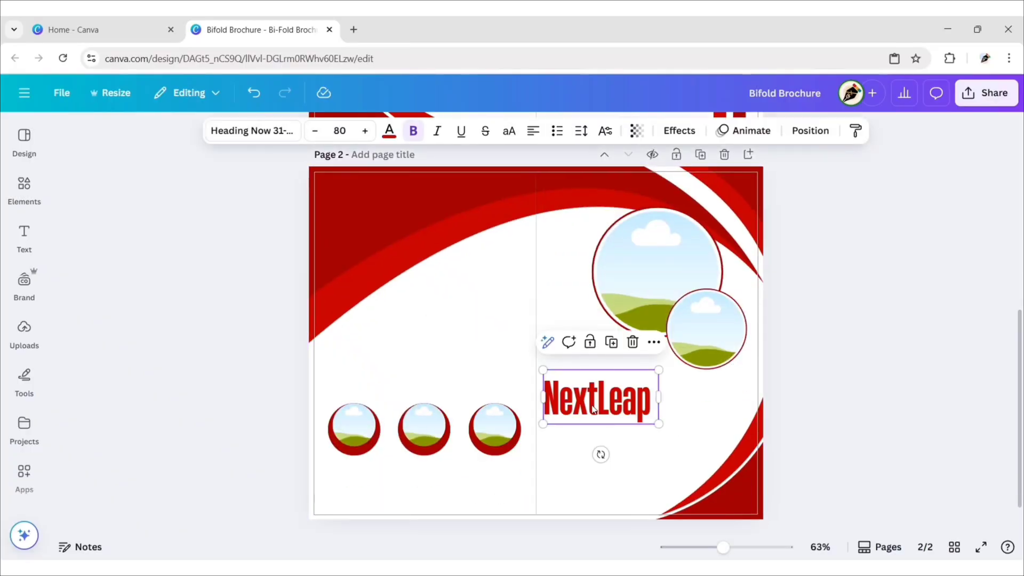
Step: Retype the heading as 'The Best Expert Team' in black size 30, just above the circles
{"action": "left_click_drag", "start_coordinate": [600, 405], "coordinate": [384, 382]}
{"action": "double_click", "coordinate": [384, 381]}
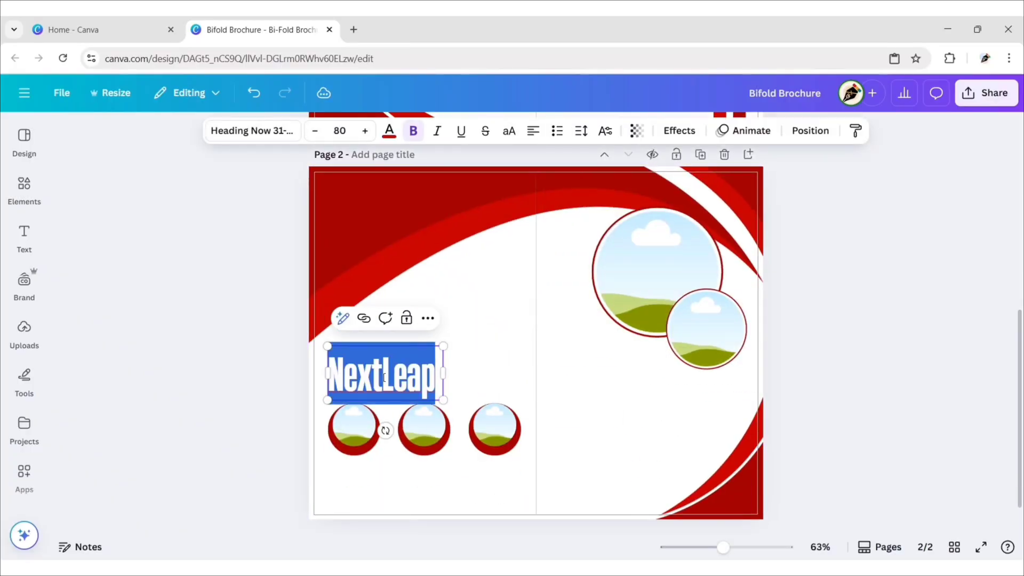
{"action": "type", "text": "The Best Expert Team"}
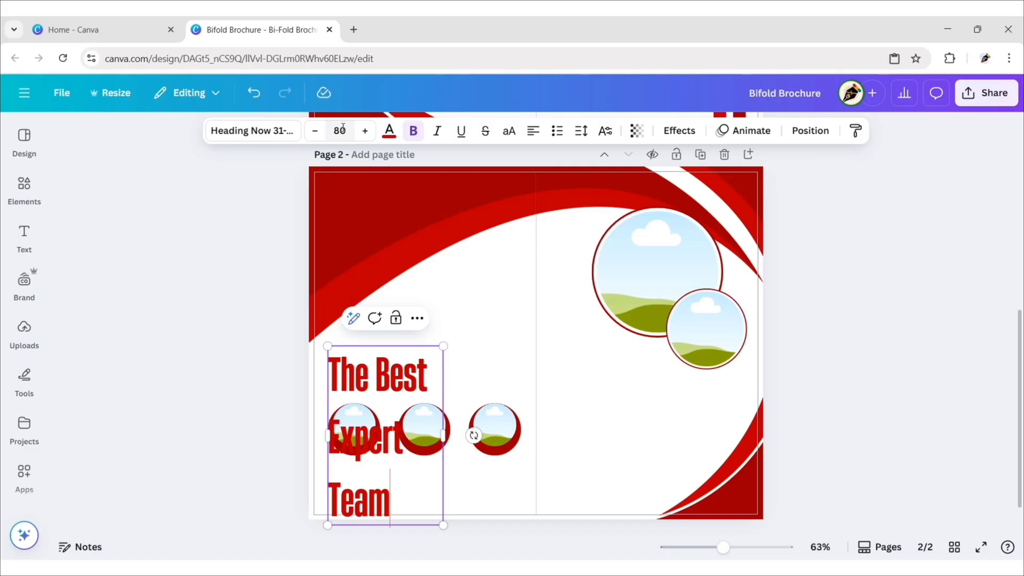
{"action": "left_click", "coordinate": [342, 130]}
{"action": "key", "text": "Return"}
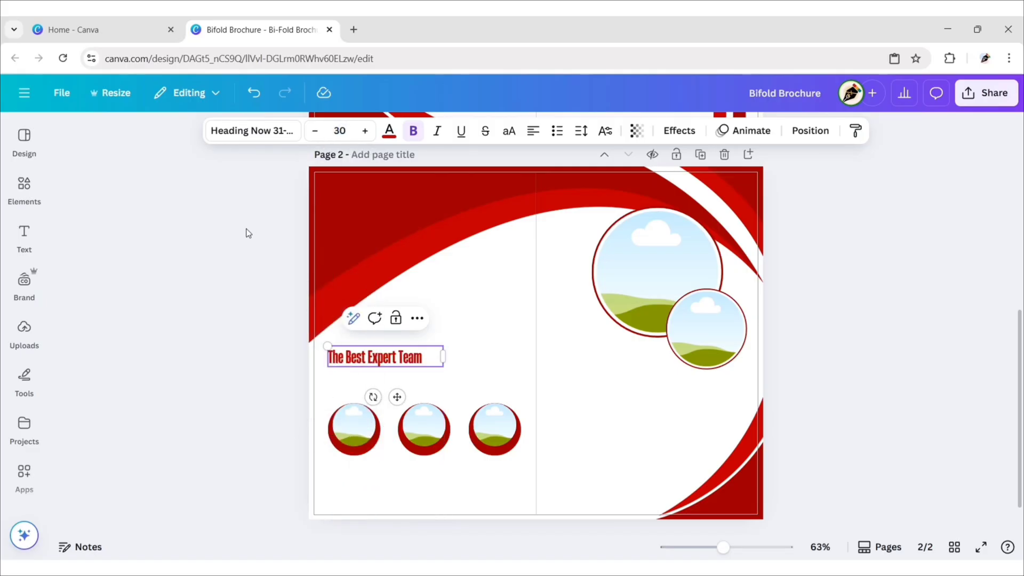
{"action": "left_click", "coordinate": [389, 130]}
{"action": "left_click", "coordinate": [101, 264]}
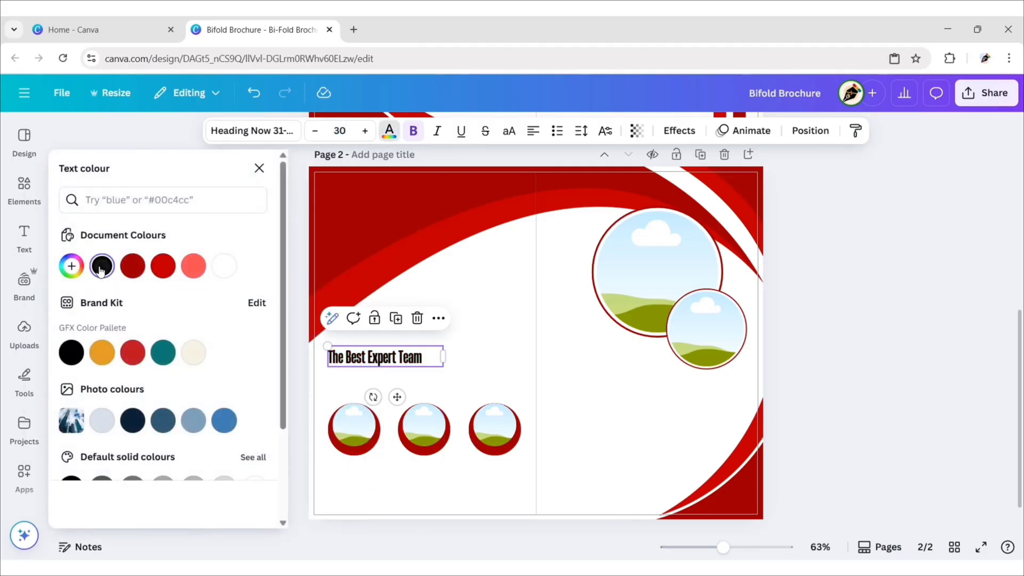
{"action": "left_click", "coordinate": [258, 169]}
{"action": "left_click_drag", "start_coordinate": [397, 397], "coordinate": [397, 425]}
{"action": "left_click", "coordinate": [238, 372]}
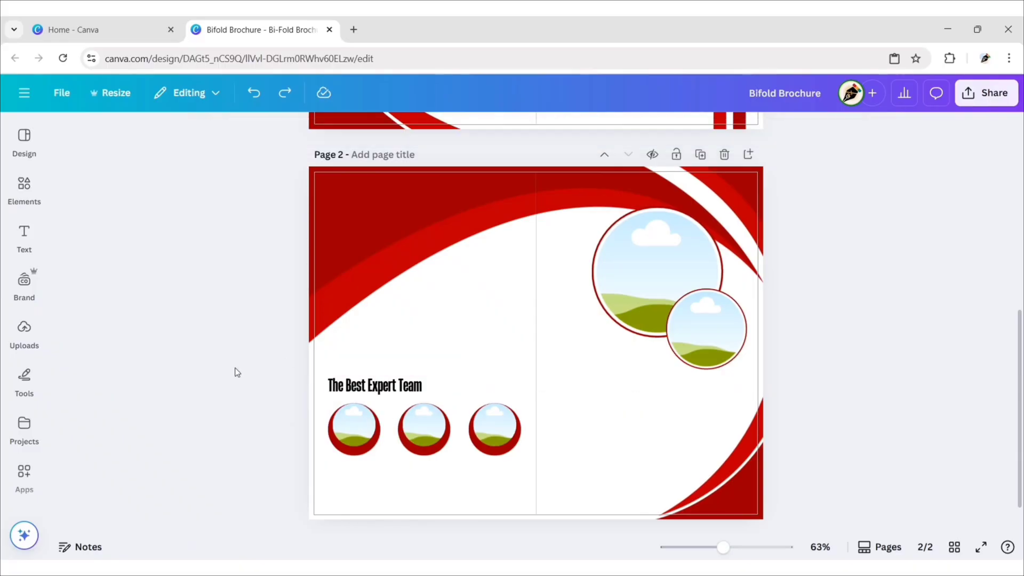
Step: Place the woman's photo from Recently used into the first circle frame and enlarge it inside the circle
{"action": "left_click", "coordinate": [23, 187]}
{"action": "left_click", "coordinate": [251, 205]}
{"action": "left_click_drag", "start_coordinate": [106, 265], "coordinate": [470, 436]}
{"action": "left_click", "coordinate": [289, 337]}
{"action": "double_click", "coordinate": [362, 427]}
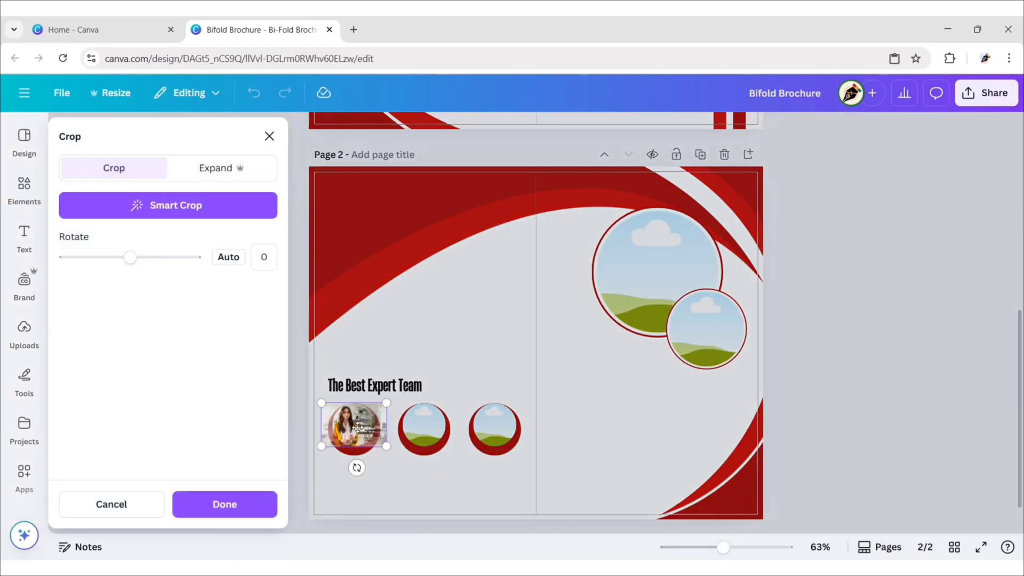
{"action": "left_click_drag", "start_coordinate": [325, 447], "coordinate": [323, 451]}
{"action": "left_click", "coordinate": [295, 407]}
{"action": "left_click", "coordinate": [283, 401]}
Step: Duplicate the heading as the first member's name at size 15, centred under the photo
{"action": "left_click", "coordinate": [368, 393]}
{"action": "key", "text": "ctrl+d"}
{"action": "left_click_drag", "start_coordinate": [368, 394], "coordinate": [363, 479]}
{"action": "key", "text": "Return"}
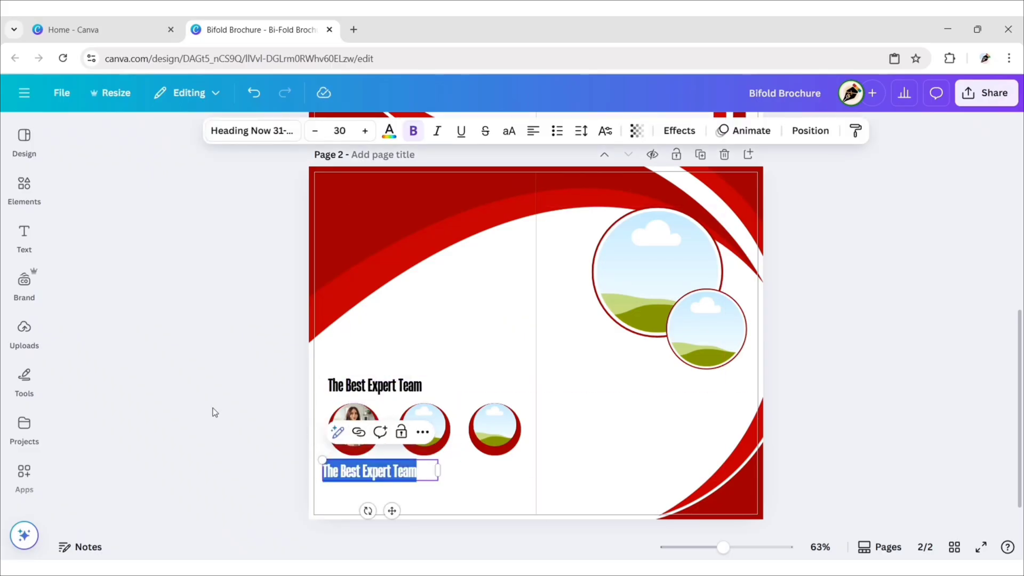
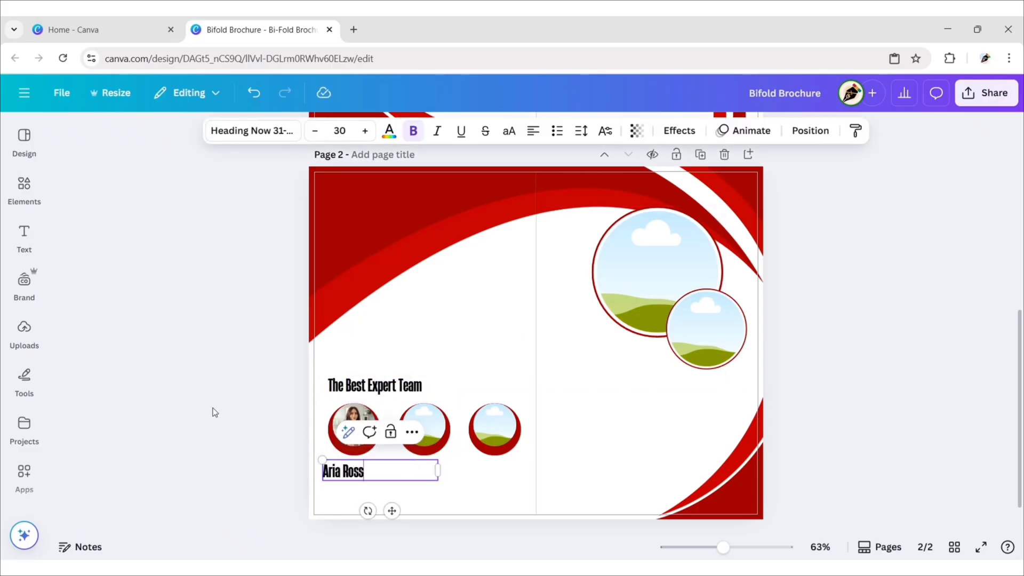
{"action": "left_click", "coordinate": [340, 130]}
{"action": "key", "text": "Return"}
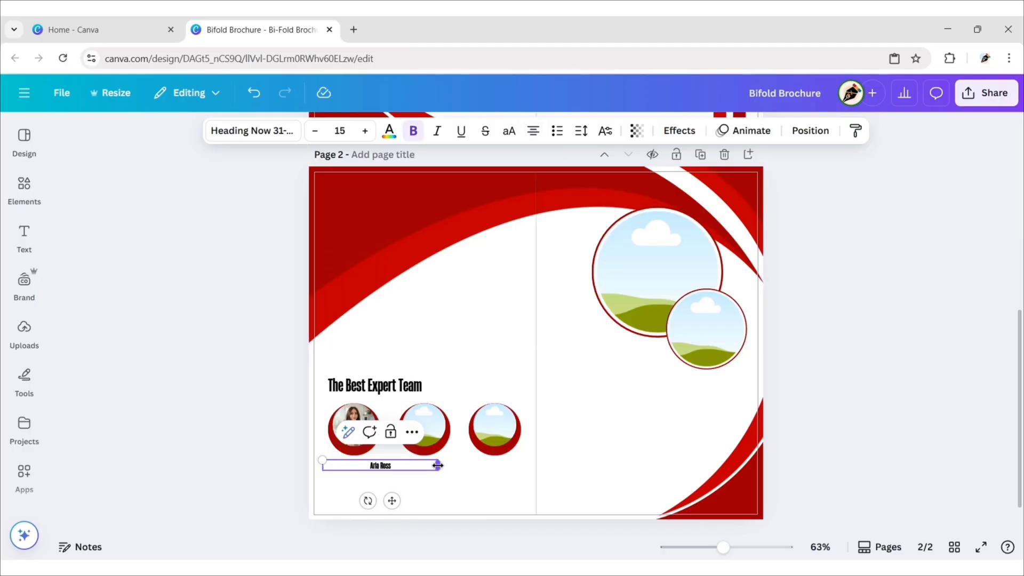
{"action": "left_click_drag", "start_coordinate": [437, 465], "coordinate": [356, 465]}
{"action": "left_click_drag", "start_coordinate": [350, 502], "coordinate": [365, 507]}
{"action": "left_click", "coordinate": [283, 453]}
Step: Copy the page 1 tagline and paste it onto page 2 below the first member's name
{"action": "scroll", "coordinate": [284, 452], "scroll_direction": "up", "scroll_amount": 5}
{"action": "scroll", "coordinate": [284, 452], "scroll_direction": "up", "scroll_amount": 3}
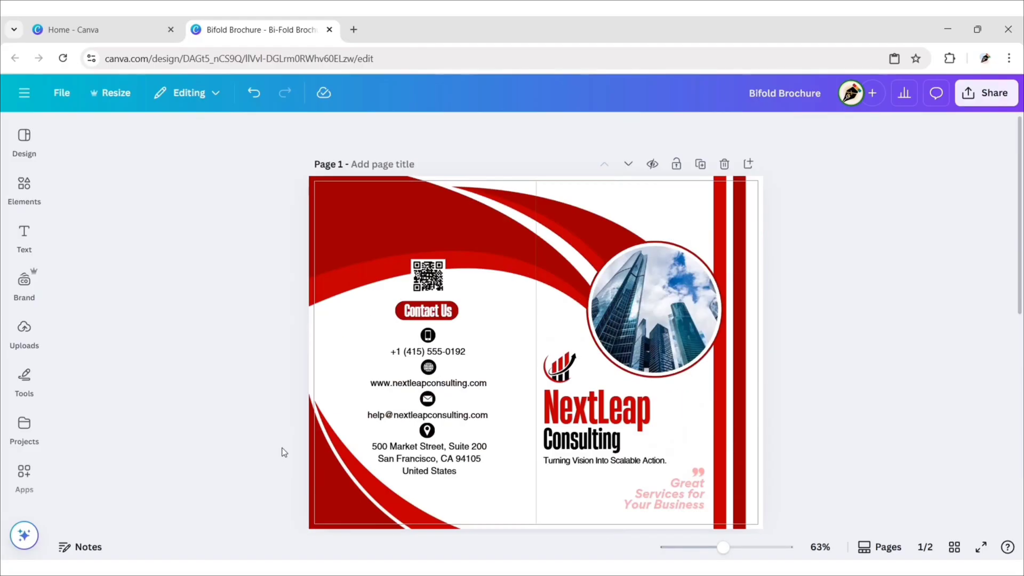
{"action": "left_click", "coordinate": [565, 468]}
{"action": "left_click", "coordinate": [661, 427]}
{"action": "left_click", "coordinate": [689, 97]}
{"action": "left_click", "coordinate": [241, 482]}
{"action": "scroll", "coordinate": [241, 482], "scroll_direction": "down", "scroll_amount": 3}
{"action": "scroll", "coordinate": [241, 481], "scroll_direction": "down", "scroll_amount": 5}
{"action": "right_click", "coordinate": [369, 489]}
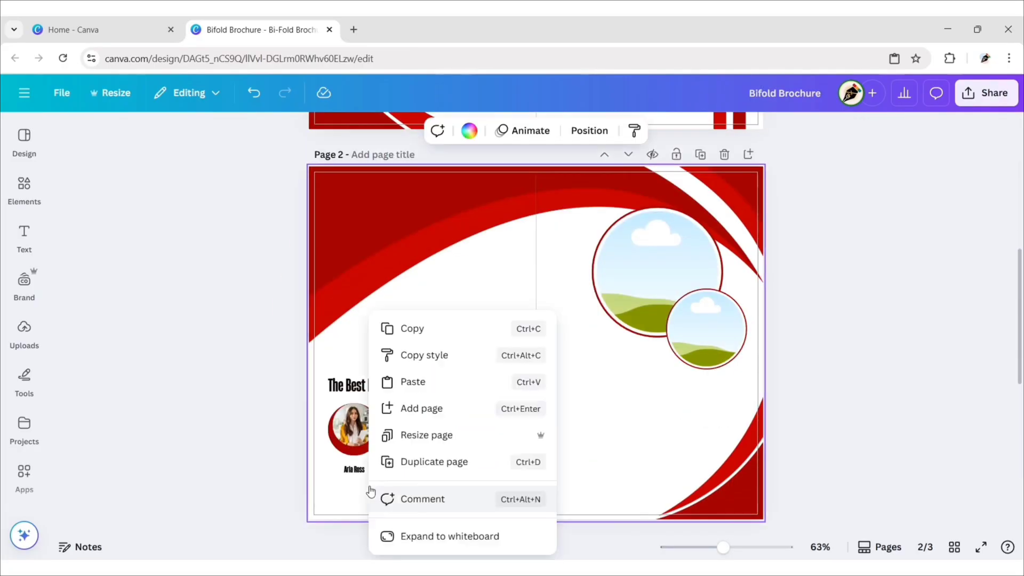
{"action": "left_click", "coordinate": [424, 382]}
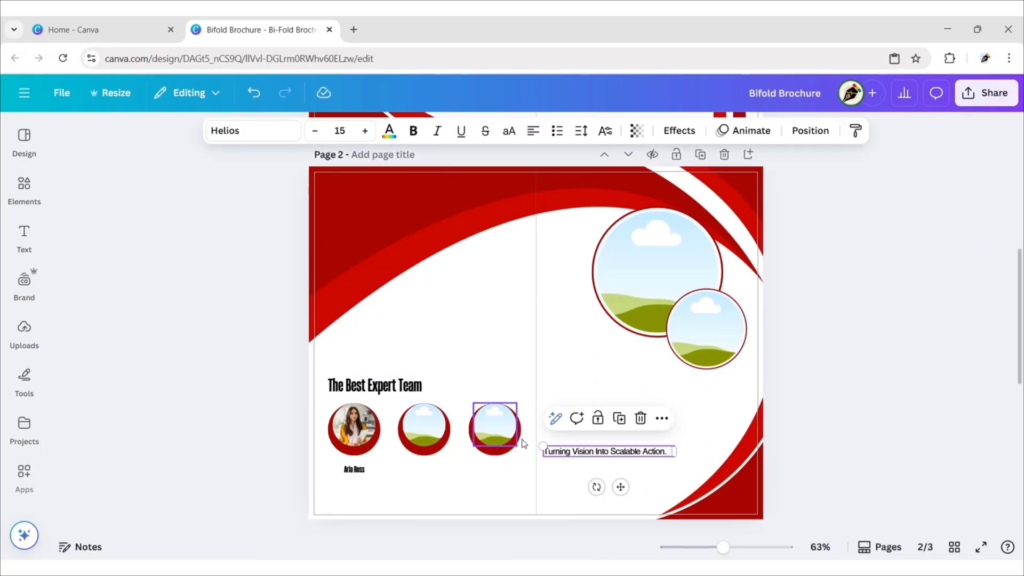
{"action": "left_click_drag", "start_coordinate": [566, 451], "coordinate": [349, 488]}
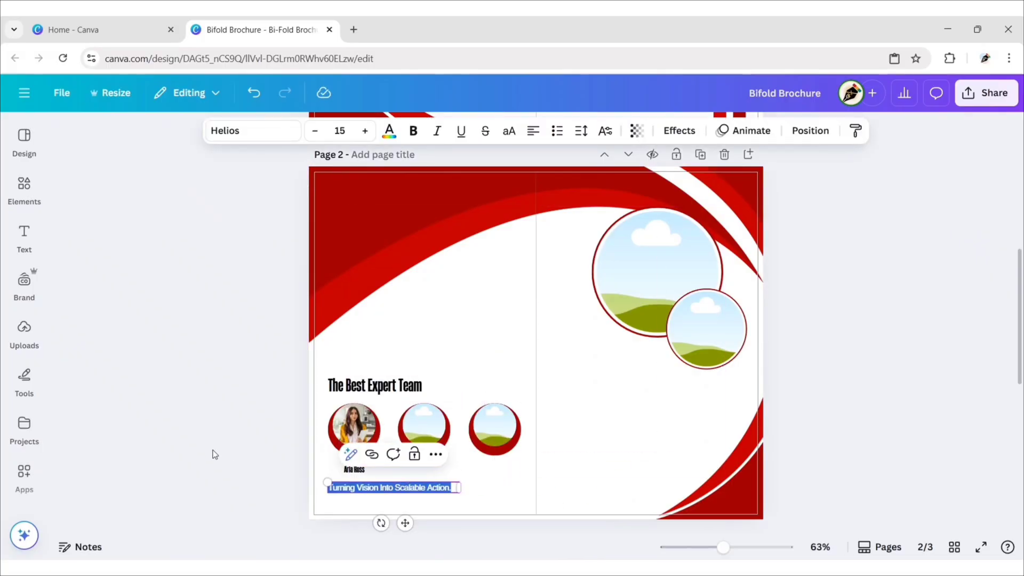
Step: Retype the pasted text as 'Digital Marketer', size 12, vivid red, centre-aligned under the name
{"action": "type", "text": "Digital Marketer"}
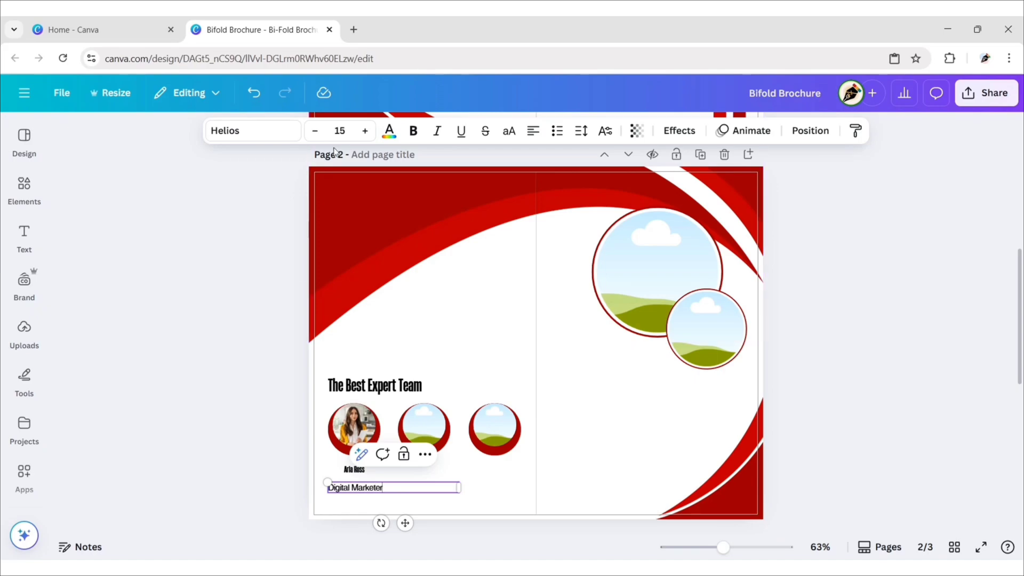
{"action": "left_click", "coordinate": [339, 131]}
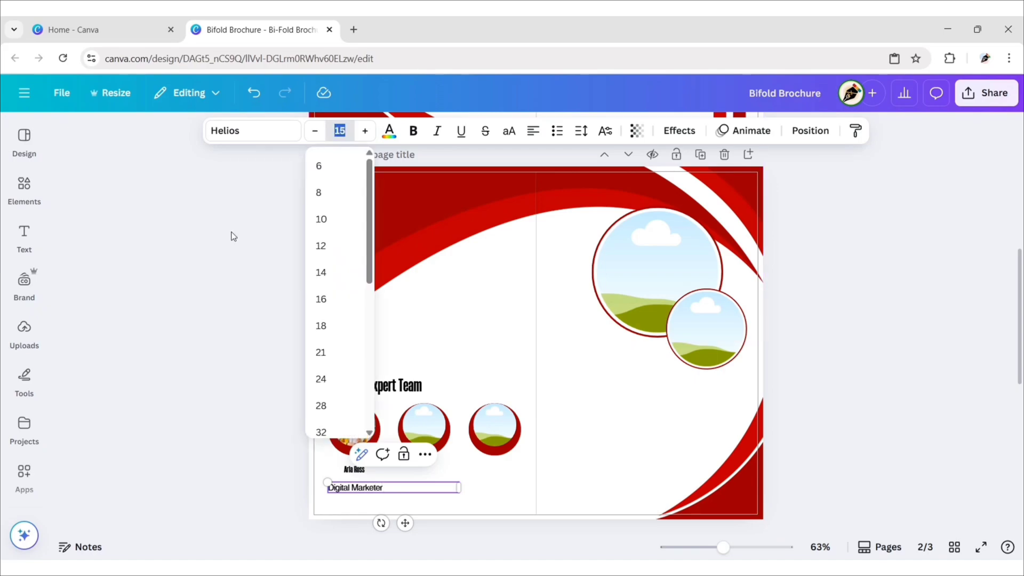
{"action": "key", "text": "Return"}
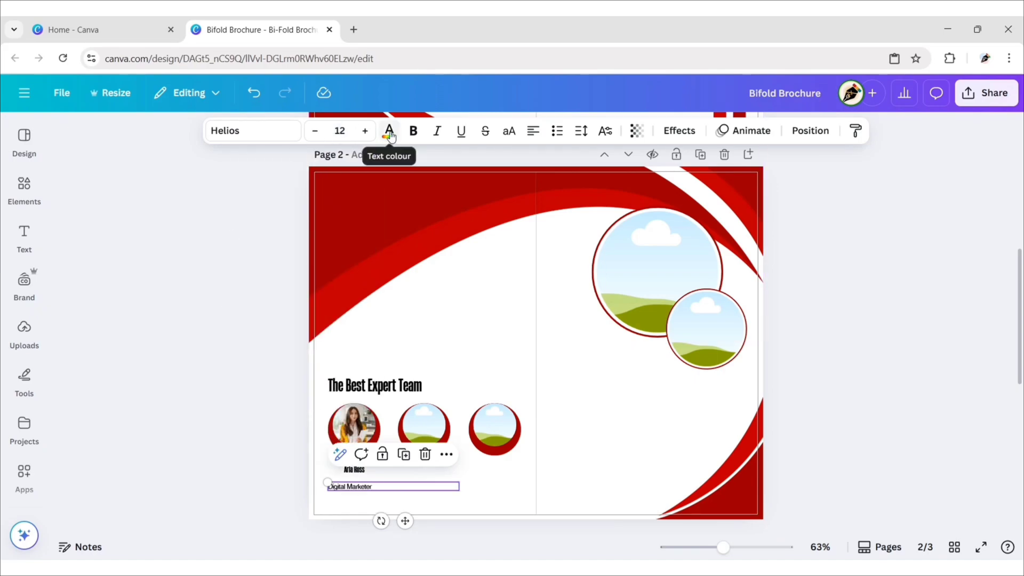
{"action": "left_click", "coordinate": [389, 130]}
{"action": "left_click", "coordinate": [162, 267]}
{"action": "left_click", "coordinate": [259, 168]}
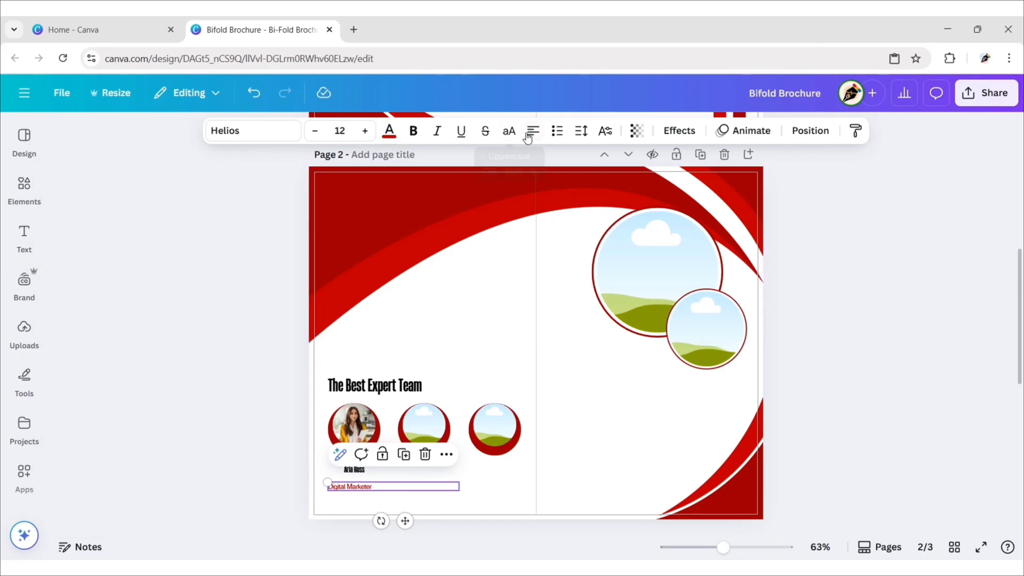
{"action": "left_click", "coordinate": [533, 131]}
{"action": "left_click_drag", "start_coordinate": [459, 487], "coordinate": [391, 487]}
{"action": "left_click_drag", "start_coordinate": [370, 523], "coordinate": [364, 525]}
{"action": "left_click", "coordinate": [263, 471]}
Step: Duplicate the title into a size-7 black digital marketing bio paragraph beneath it
{"action": "left_click", "coordinate": [354, 481]}
{"action": "key", "text": "ctrl+d"}
{"action": "key", "text": "Return"}
{"action": "key", "text": "ctrl+v"}
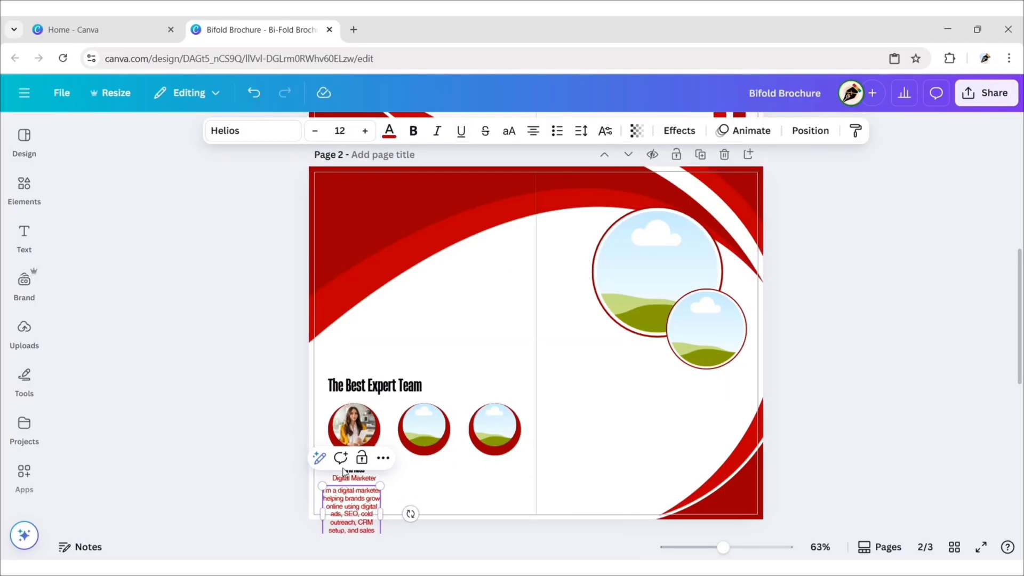
{"action": "left_click", "coordinate": [344, 130]}
{"action": "key", "text": "Return"}
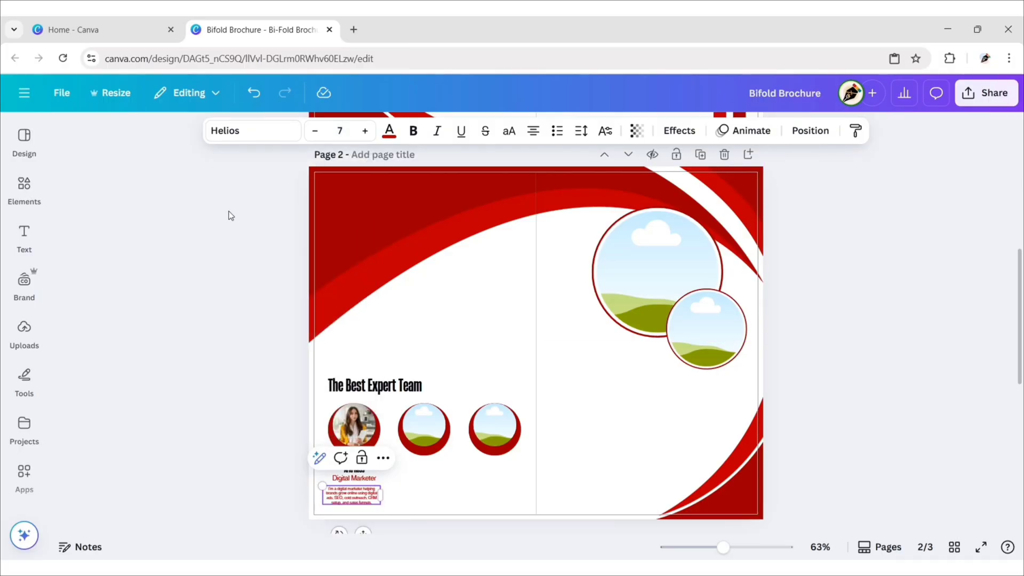
{"action": "left_click", "coordinate": [389, 131]}
{"action": "left_click", "coordinate": [102, 265]}
{"action": "left_click", "coordinate": [259, 168]}
{"action": "left_click_drag", "start_coordinate": [363, 532], "coordinate": [369, 527]}
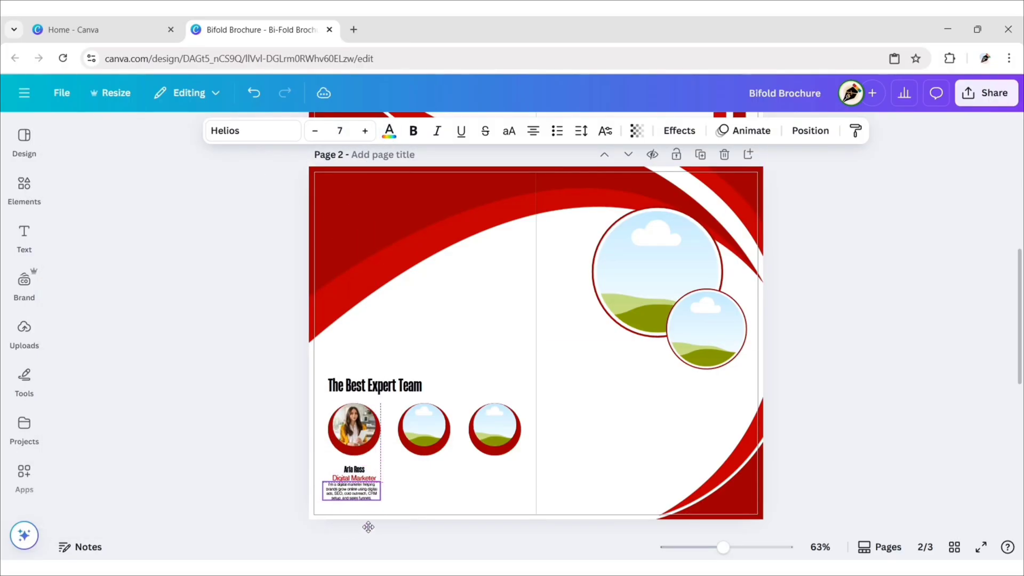
{"action": "left_click", "coordinate": [278, 459]}
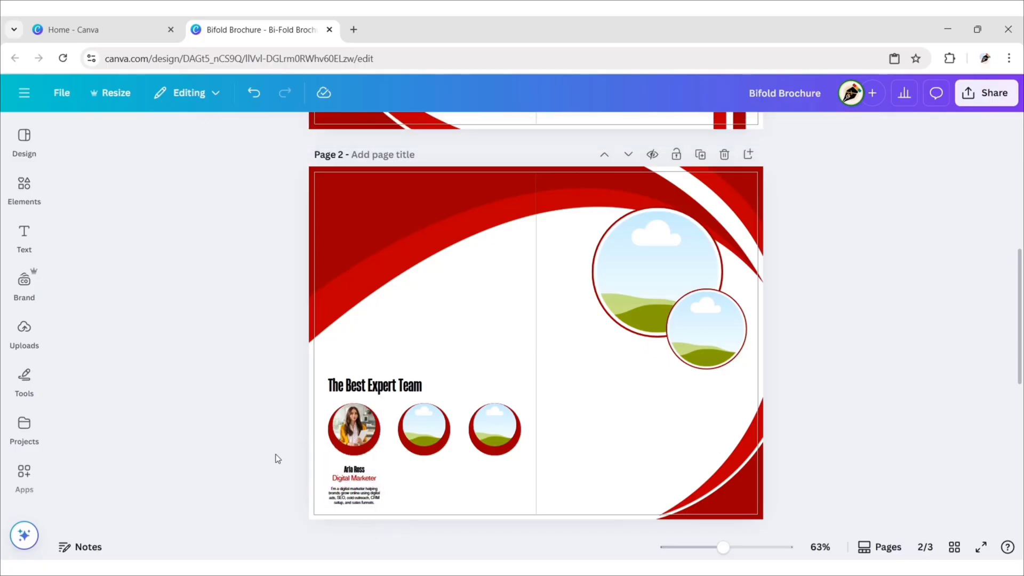
Step: Put the businessman photo into the second circle, enlarged and repositioned within the frame
{"action": "left_click", "coordinate": [24, 186]}
{"action": "left_click_drag", "start_coordinate": [235, 205], "coordinate": [544, 430]}
{"action": "double_click", "coordinate": [544, 430]}
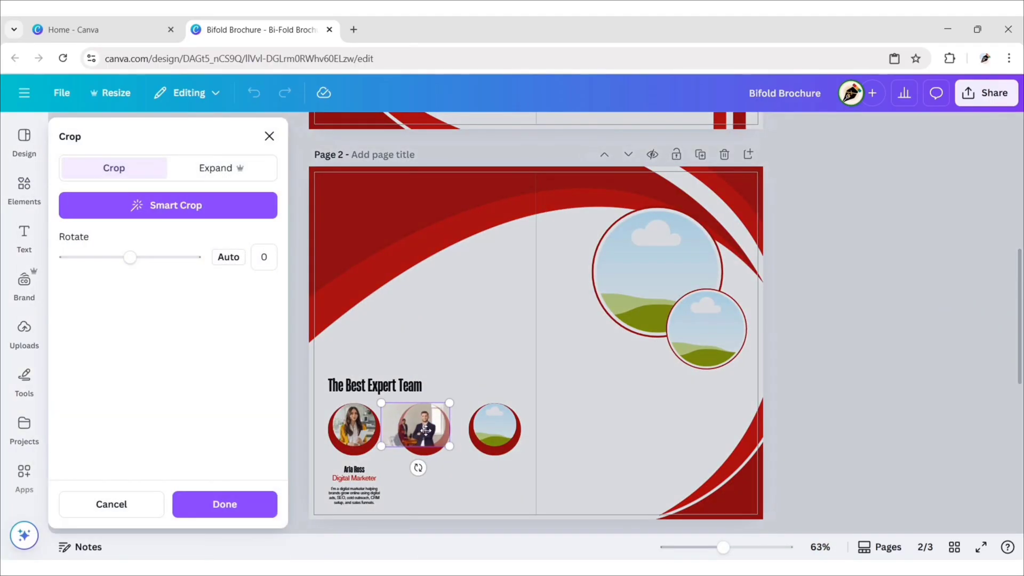
{"action": "left_click_drag", "start_coordinate": [450, 405], "coordinate": [477, 385]}
{"action": "left_click_drag", "start_coordinate": [433, 433], "coordinate": [416, 439]}
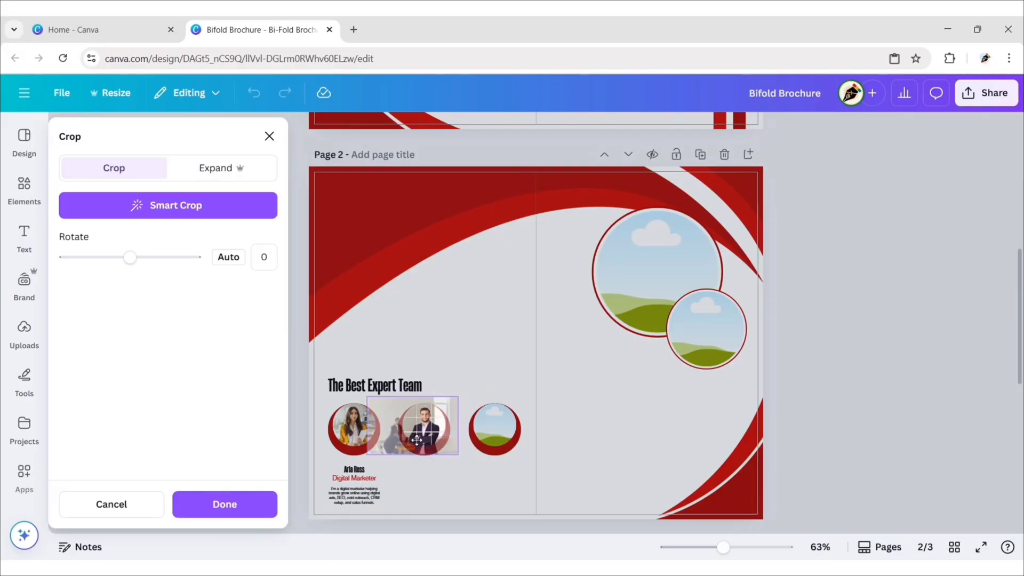
Step: Copy the name, title and bio under the second photo and retitle it 'Web Strategist'
{"action": "left_click", "coordinate": [354, 477]}
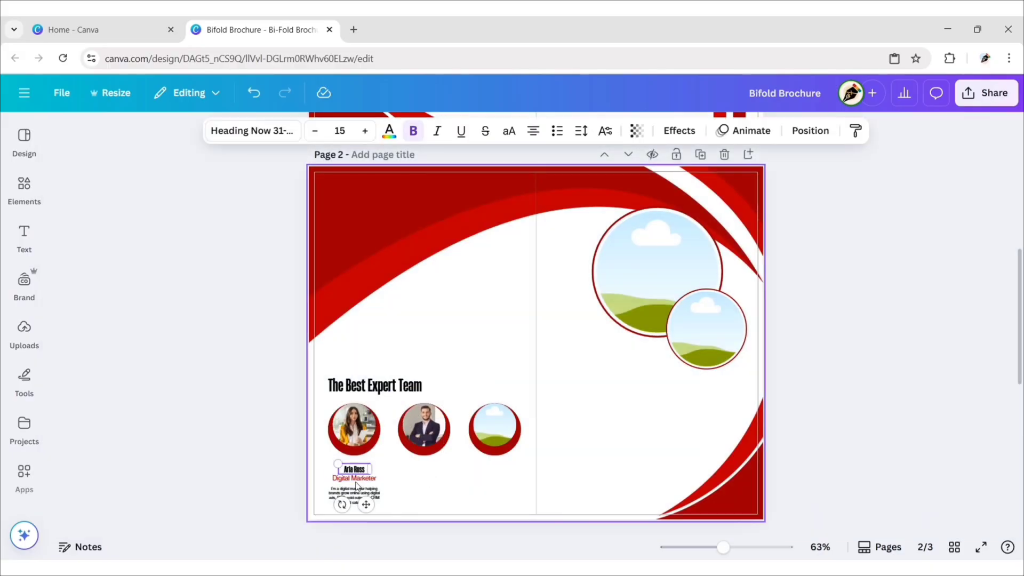
{"action": "left_click", "coordinate": [354, 495], "text": "shift"}
{"action": "left_click_drag", "start_coordinate": [412, 496], "coordinate": [477, 498]}
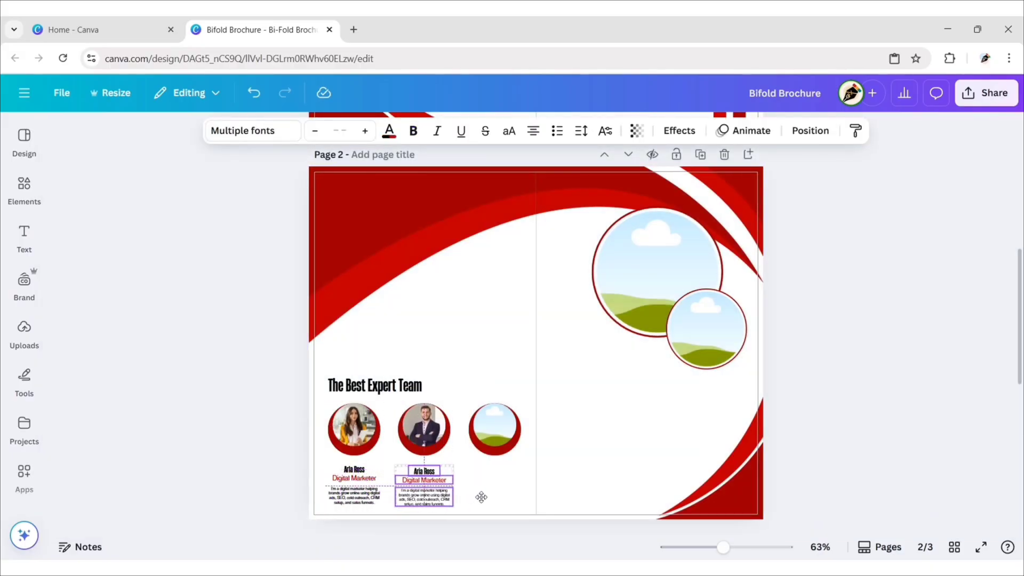
{"action": "left_click", "coordinate": [427, 472]}
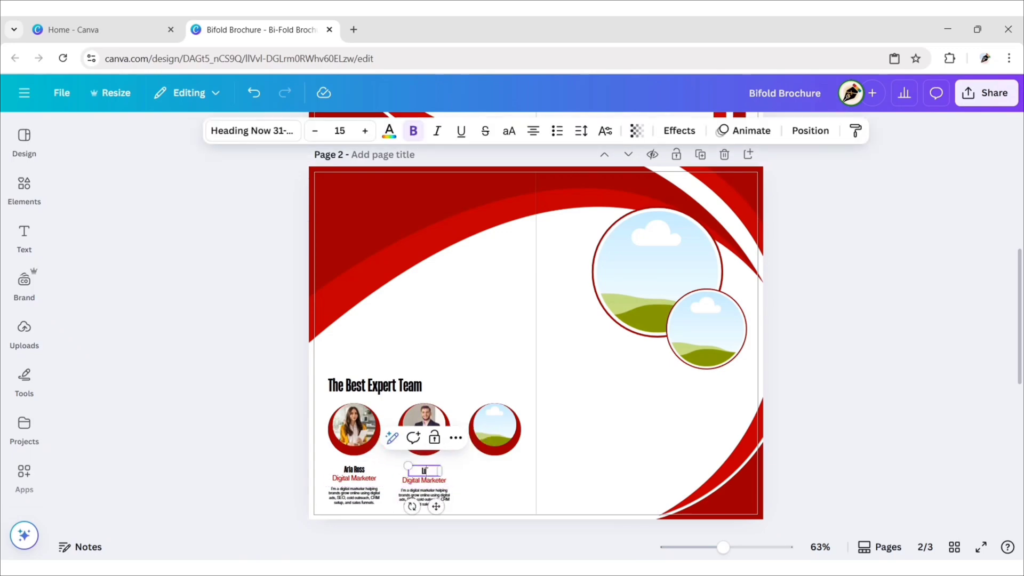
{"action": "left_click", "coordinate": [436, 481]}
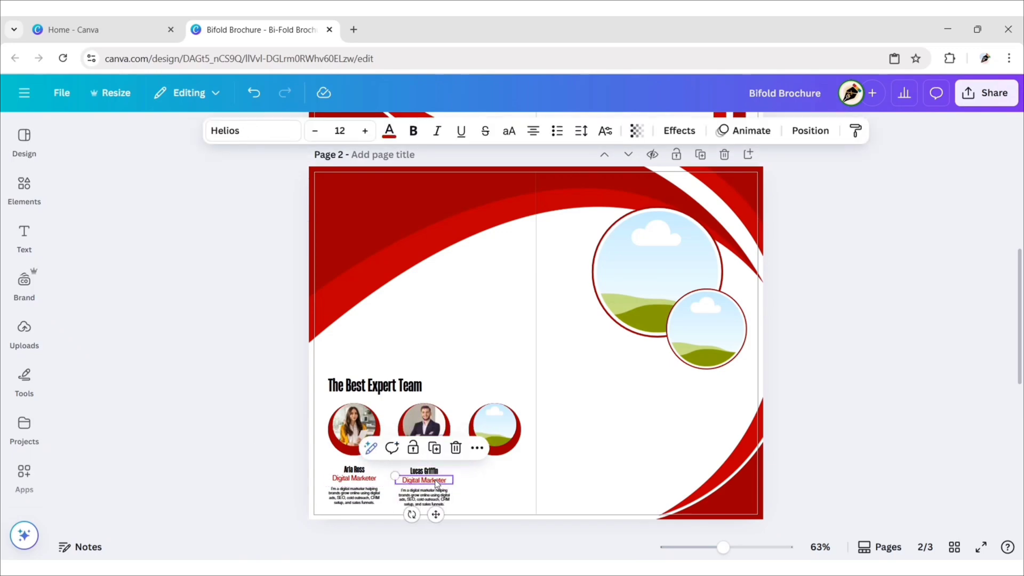
{"action": "left_click", "coordinate": [436, 481]}
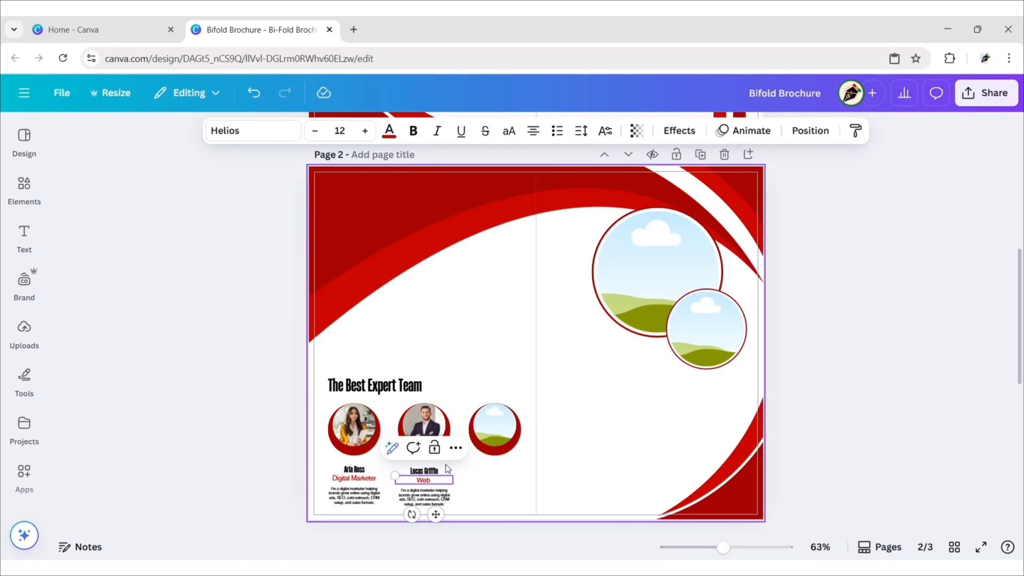
{"action": "type", "text": "Web Strategist"}
{"action": "left_click", "coordinate": [425, 499]}
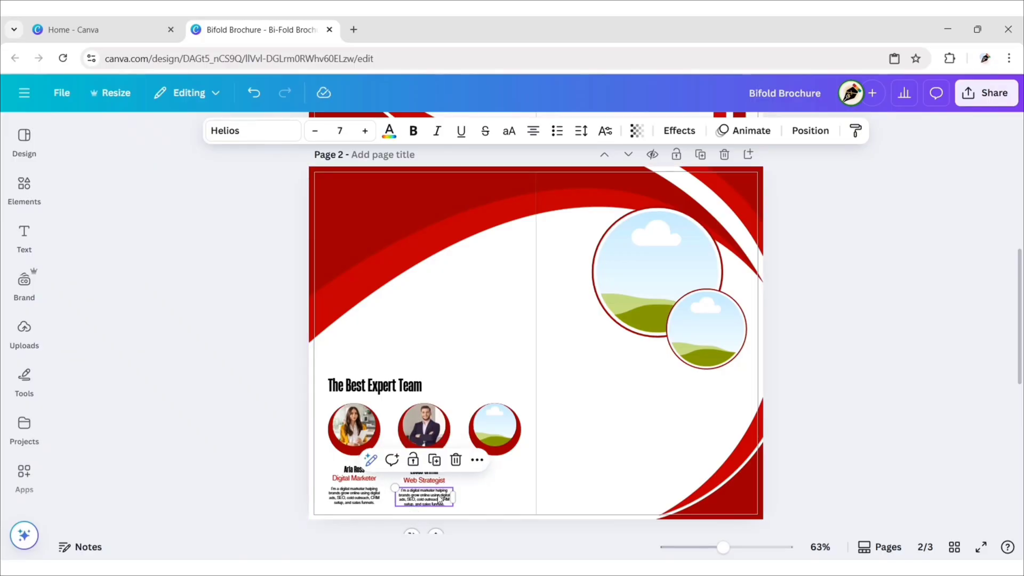
Step: Place the woman's photo from Recently used into the third circle, cropped larger
{"action": "left_click", "coordinate": [268, 480]}
{"action": "left_click", "coordinate": [24, 187]}
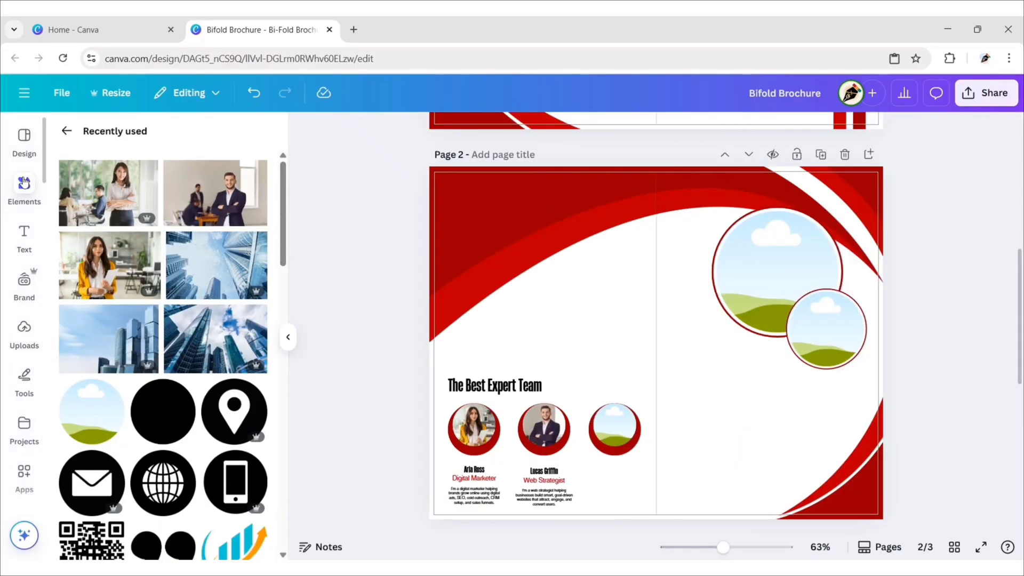
{"action": "left_click_drag", "start_coordinate": [106, 194], "coordinate": [612, 426]}
{"action": "double_click", "coordinate": [613, 426]}
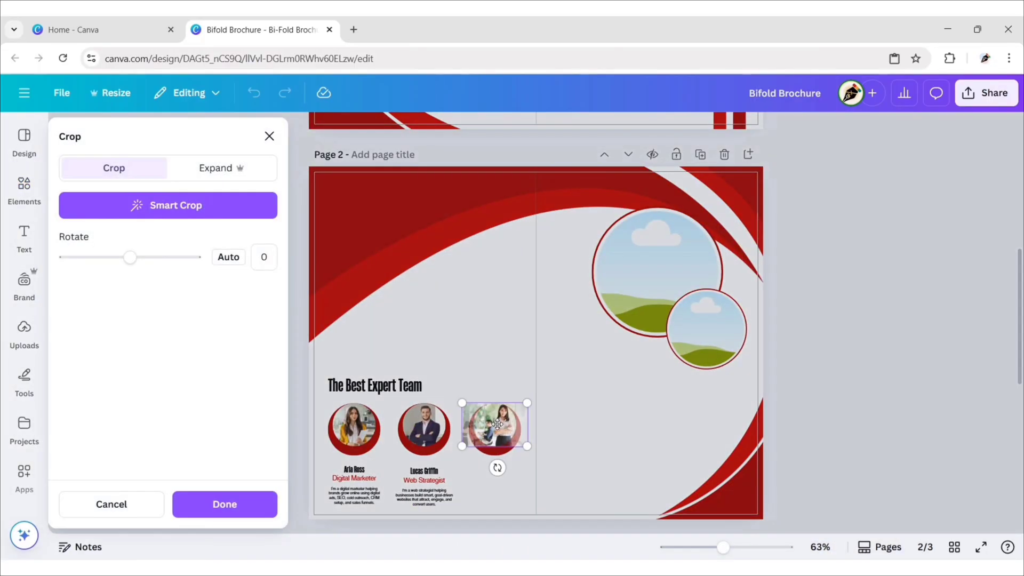
{"action": "left_click_drag", "start_coordinate": [462, 442], "coordinate": [445, 454]}
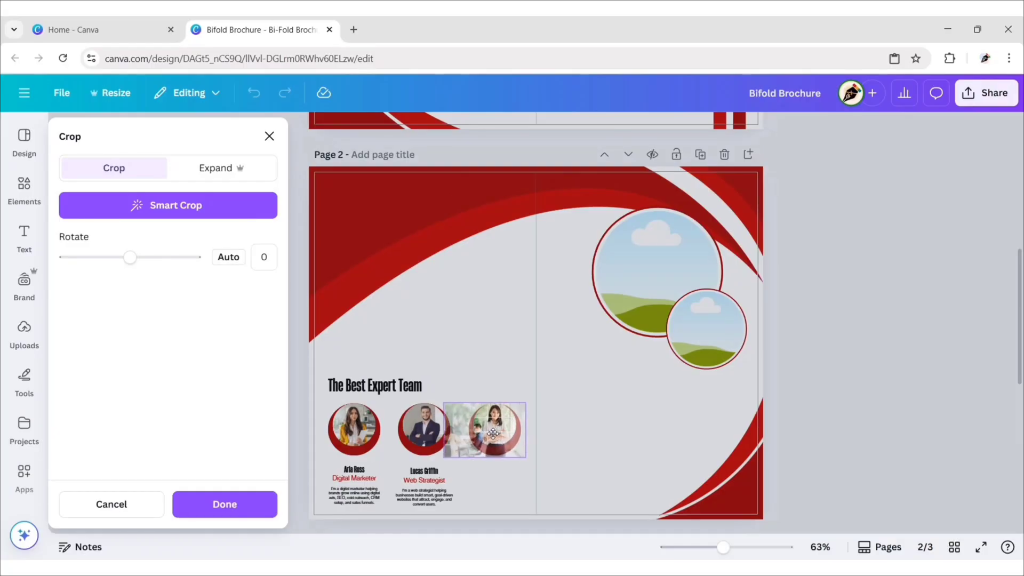
{"action": "left_click", "coordinate": [355, 434]}
Step: Copy the text group under the third photo with a new name, 'Graphic Designer' title and designer bio
{"action": "left_click", "coordinate": [424, 486]}
{"action": "left_click_drag", "start_coordinate": [424, 486], "coordinate": [504, 490]}
{"action": "left_click", "coordinate": [290, 465]}
{"action": "double_click", "coordinate": [495, 469]}
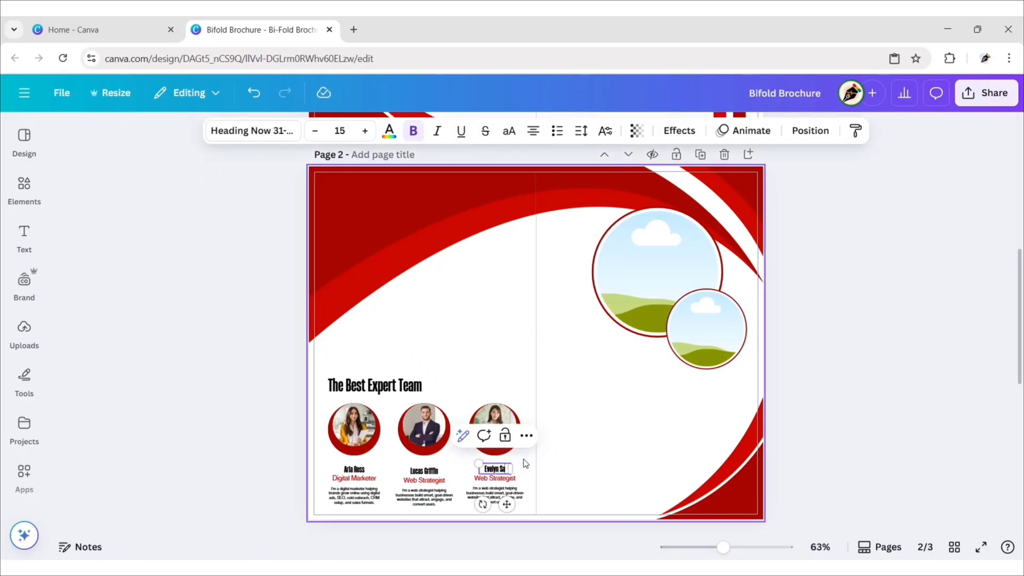
{"action": "left_click_drag", "start_coordinate": [511, 475], "coordinate": [526, 475]}
{"action": "double_click", "coordinate": [495, 478]}
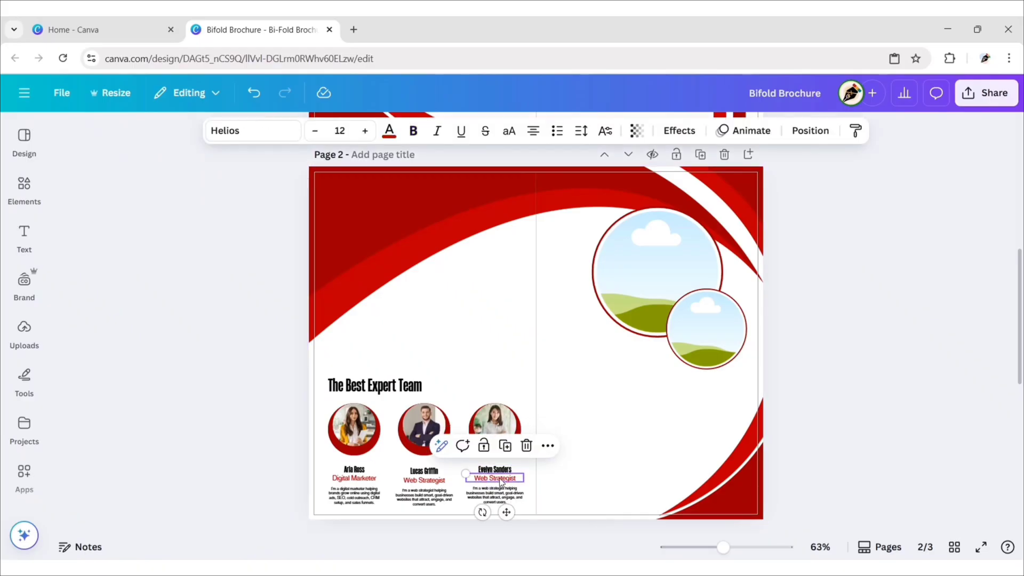
{"action": "type", "text": "Graphic Designer"}
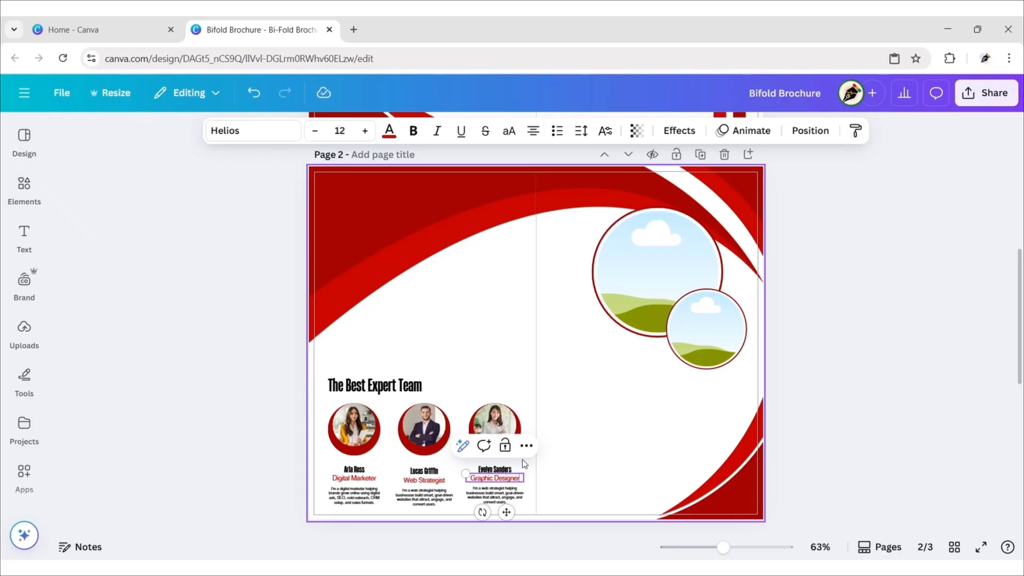
{"action": "triple_click", "coordinate": [499, 494]}
{"action": "type", "text": "I'm a graphic designer creating modern, impactful graphics that turn ideas into strong, memorable visual identities."}
{"action": "left_click", "coordinate": [270, 485]}
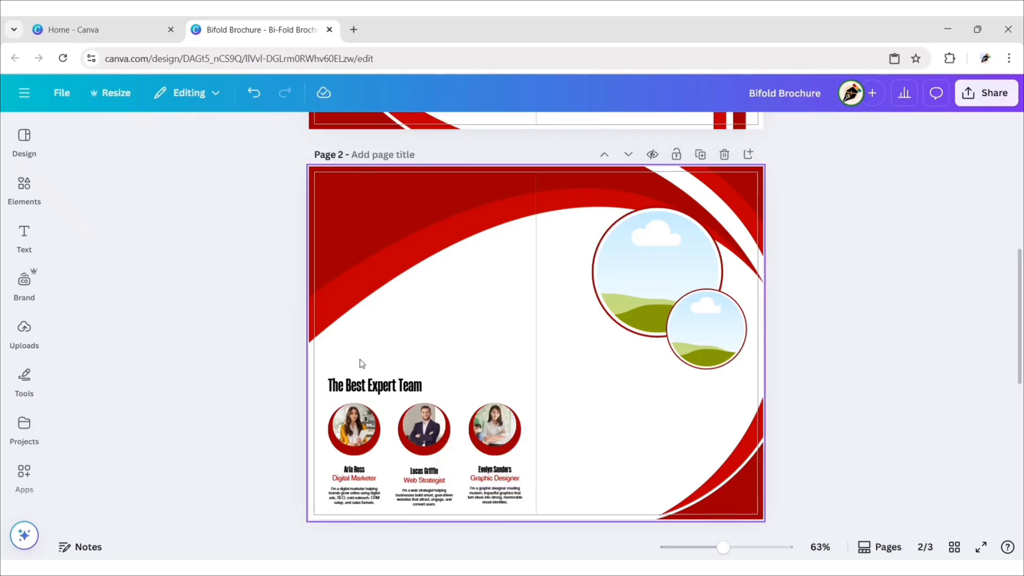
Step: Copy the heading higher up as a red, right-aligned 'About Us' at size 35
{"action": "left_click", "coordinate": [380, 389]}
{"action": "left_click_drag", "start_coordinate": [380, 388], "coordinate": [479, 295]}
{"action": "double_click", "coordinate": [478, 295]}
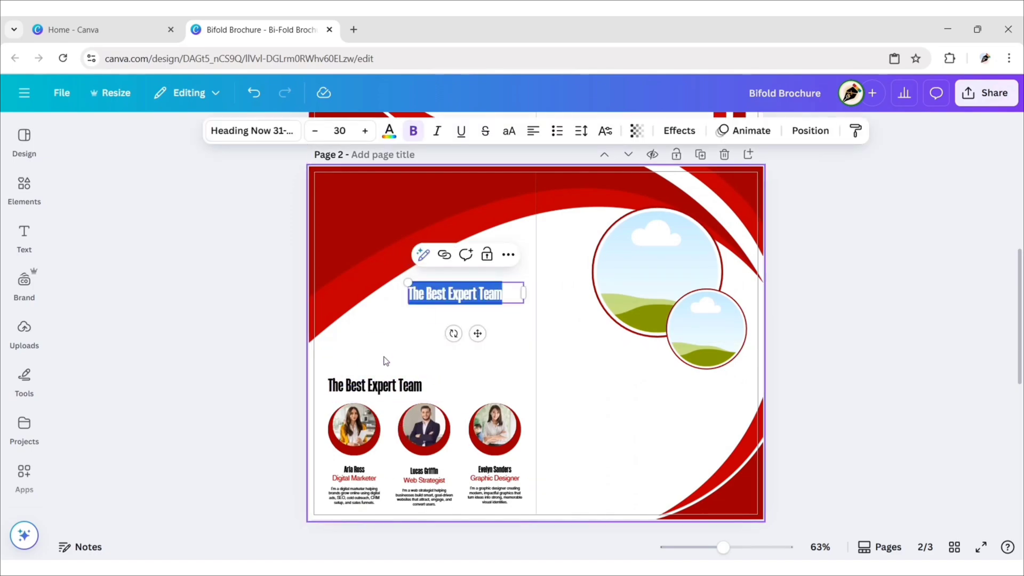
{"action": "type", "text": "About Us"}
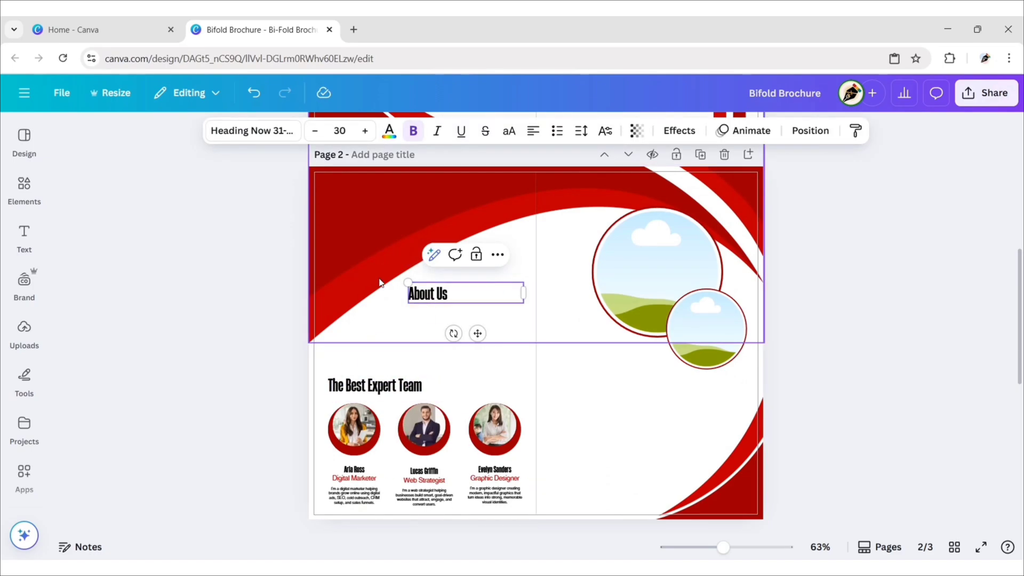
{"action": "left_click", "coordinate": [340, 131]}
{"action": "type", "text": "35"}
{"action": "key", "text": "Return"}
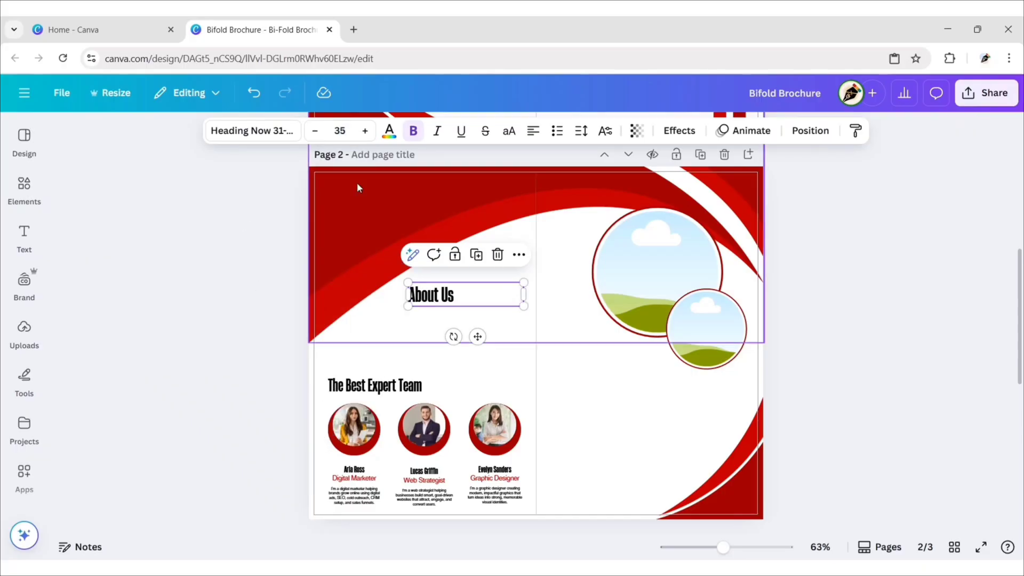
{"action": "left_click", "coordinate": [390, 130]}
{"action": "left_click", "coordinate": [160, 263]}
{"action": "left_click", "coordinate": [258, 168]}
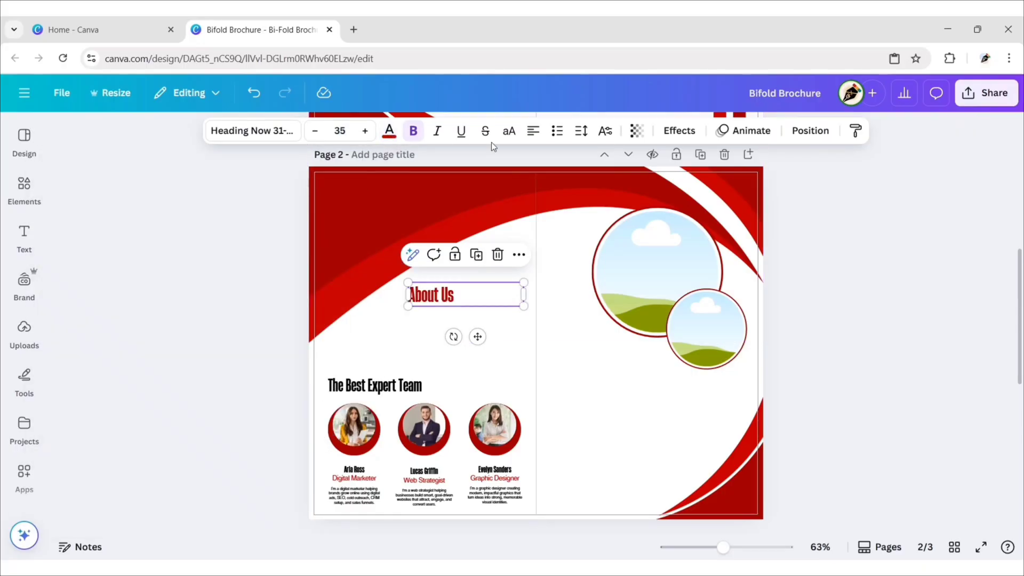
{"action": "left_click", "coordinate": [533, 131]}
{"action": "left_click", "coordinate": [535, 134]}
{"action": "left_click_drag", "start_coordinate": [403, 300], "coordinate": [468, 300]}
{"action": "left_click_drag", "start_coordinate": [508, 337], "coordinate": [510, 313]}
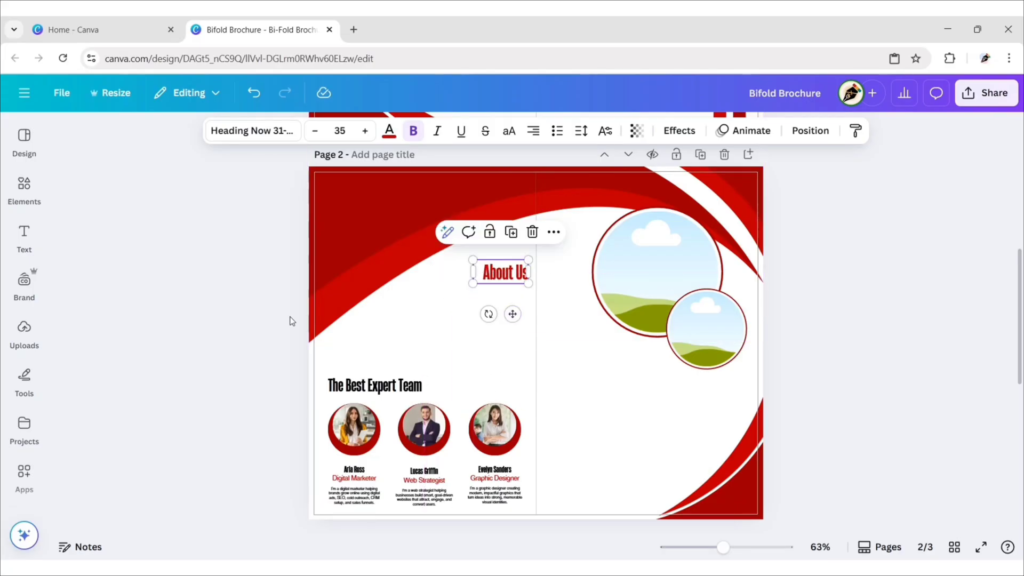
{"action": "left_click", "coordinate": [267, 321]}
Step: Copy a bio box under About Us as the size-10, right-aligned NextLeap Consulting description paragraph
{"action": "left_click", "coordinate": [356, 500]}
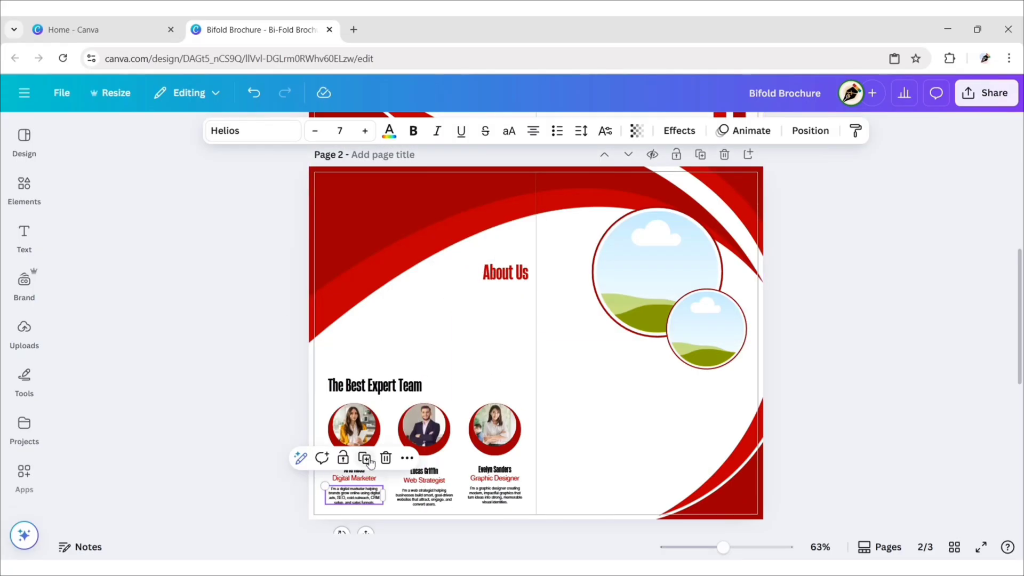
{"action": "left_click_drag", "start_coordinate": [356, 500], "coordinate": [444, 328]}
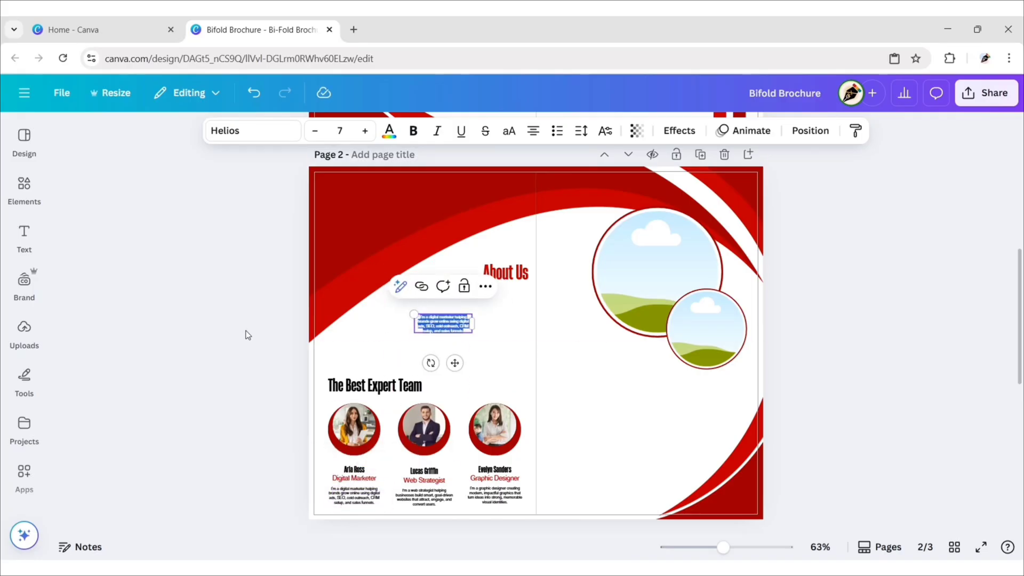
{"action": "key", "text": "ctrl+v"}
{"action": "left_click", "coordinate": [336, 130]}
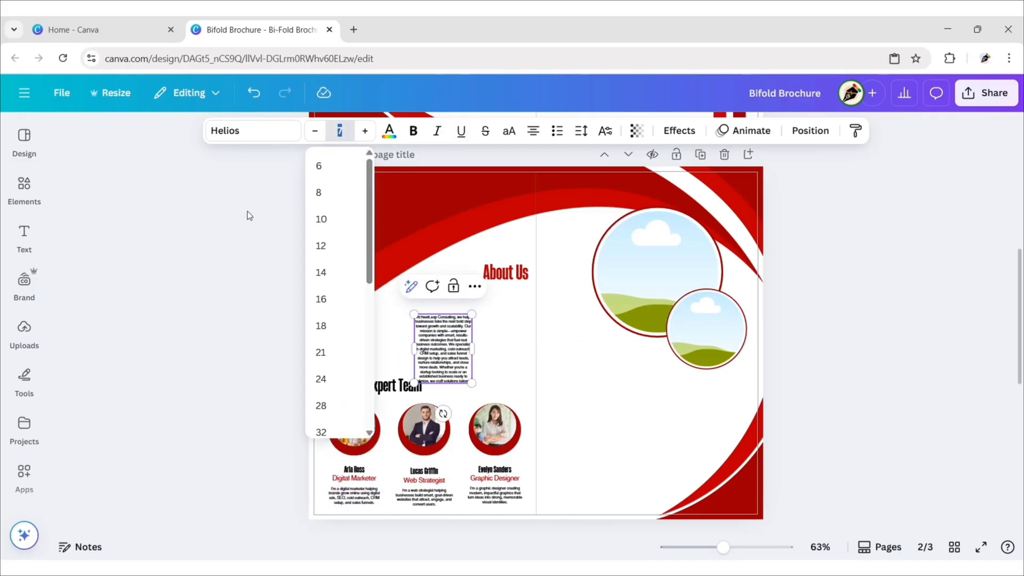
{"action": "key", "text": "Return"}
{"action": "left_click", "coordinate": [533, 131]}
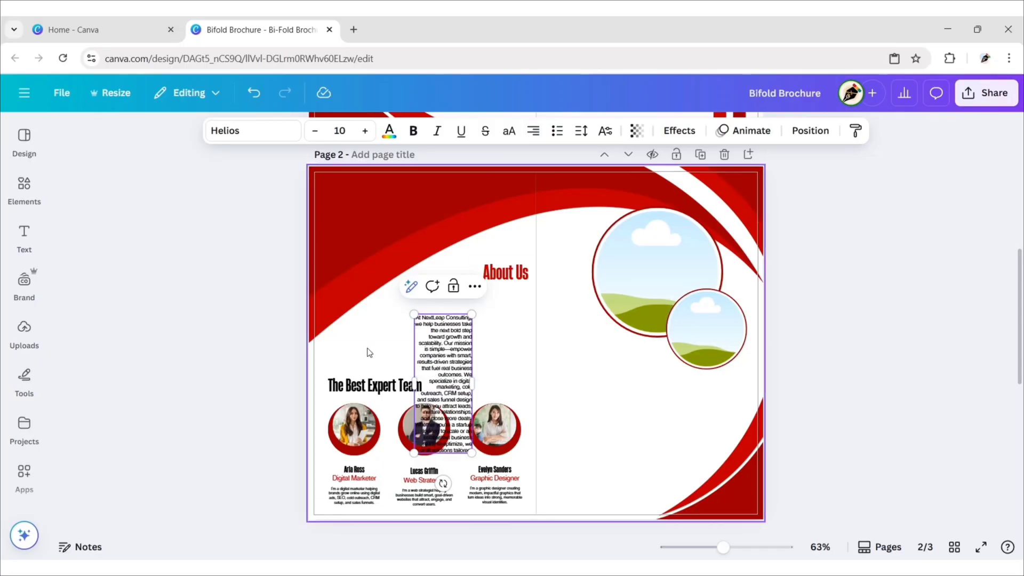
{"action": "left_click_drag", "start_coordinate": [451, 376], "coordinate": [390, 355]}
{"action": "left_click_drag", "start_coordinate": [387, 310], "coordinate": [391, 315]}
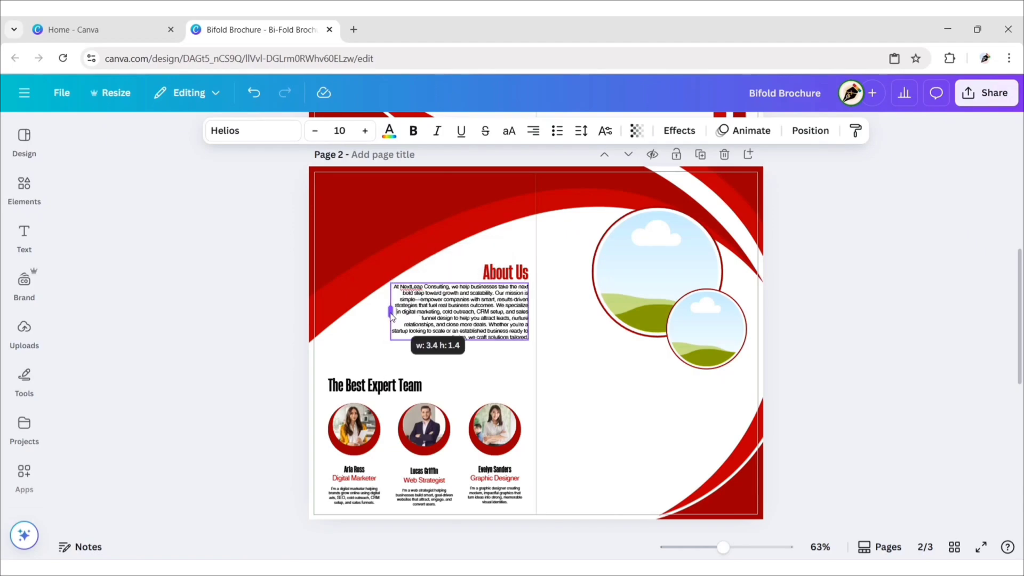
Step: Search stock photos for 'business team work' and fill the large circle with a team meeting photo
{"action": "left_click", "coordinate": [229, 344]}
{"action": "scroll", "coordinate": [38, 366], "scroll_direction": "down", "scroll_amount": 3}
{"action": "left_click", "coordinate": [23, 448]}
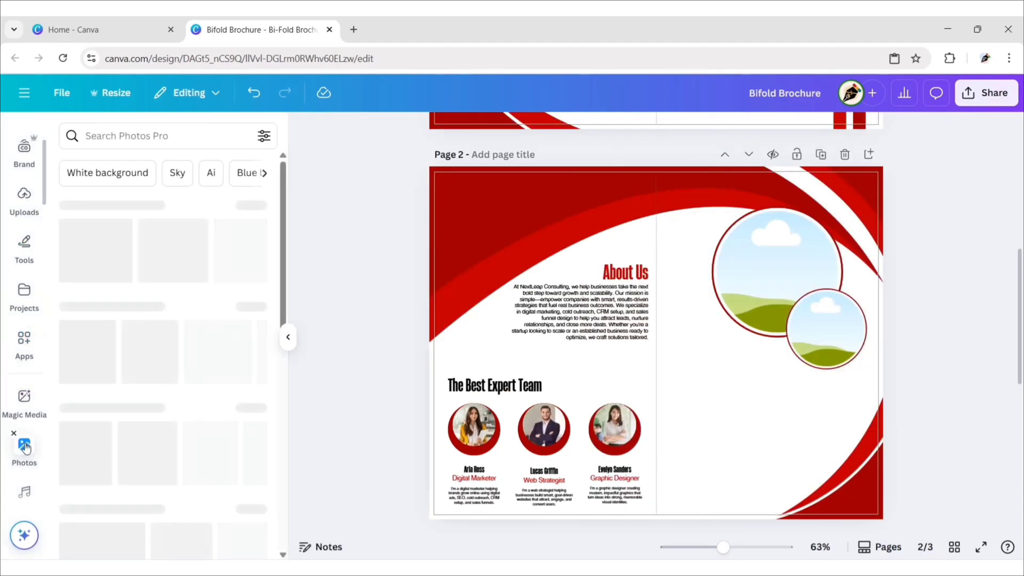
{"action": "type", "text": "business team work"}
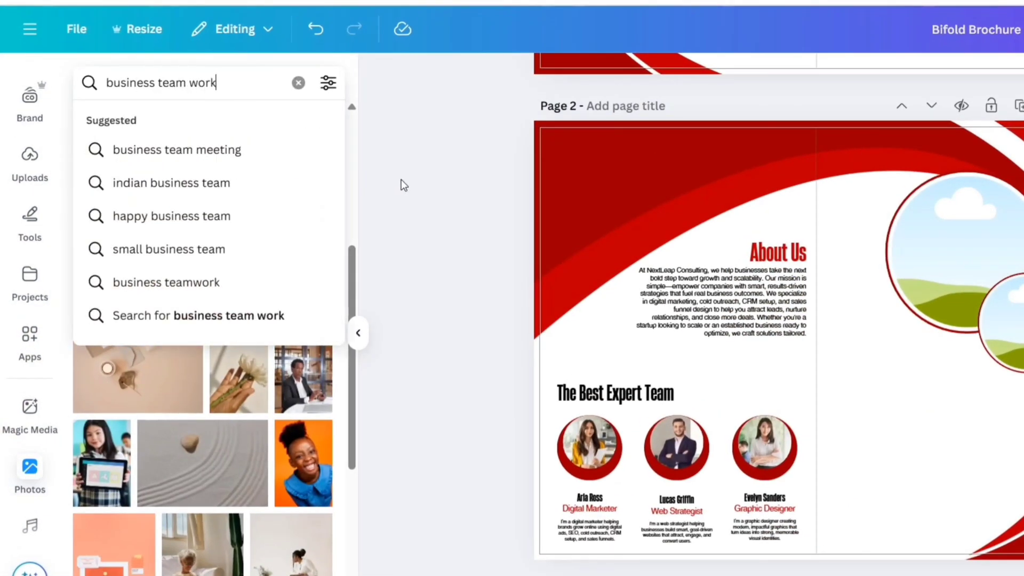
{"action": "key", "text": "Return"}
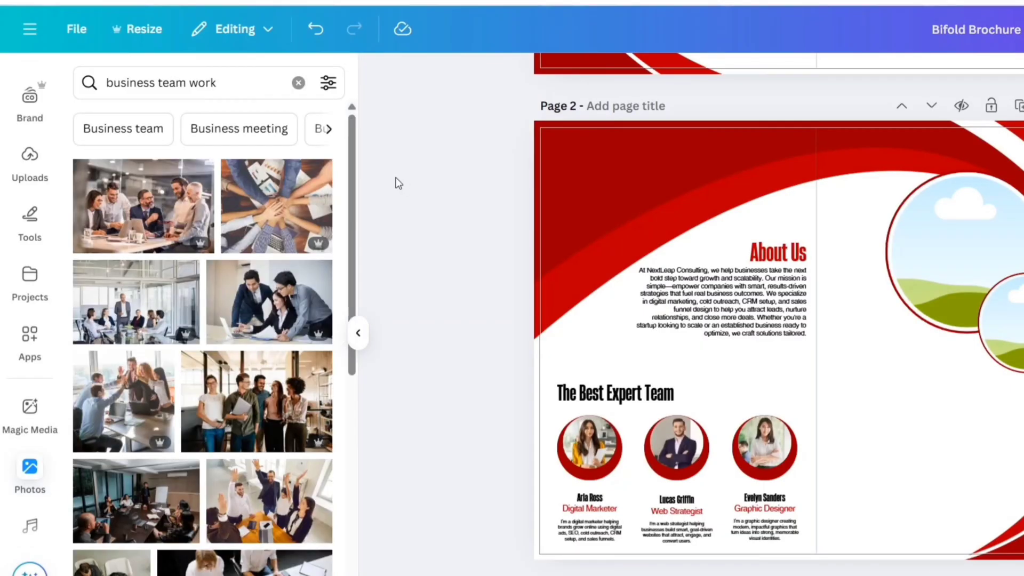
{"action": "scroll", "coordinate": [221, 309], "scroll_direction": "down", "scroll_amount": 3}
{"action": "scroll", "coordinate": [222, 309], "scroll_direction": "down", "scroll_amount": 10}
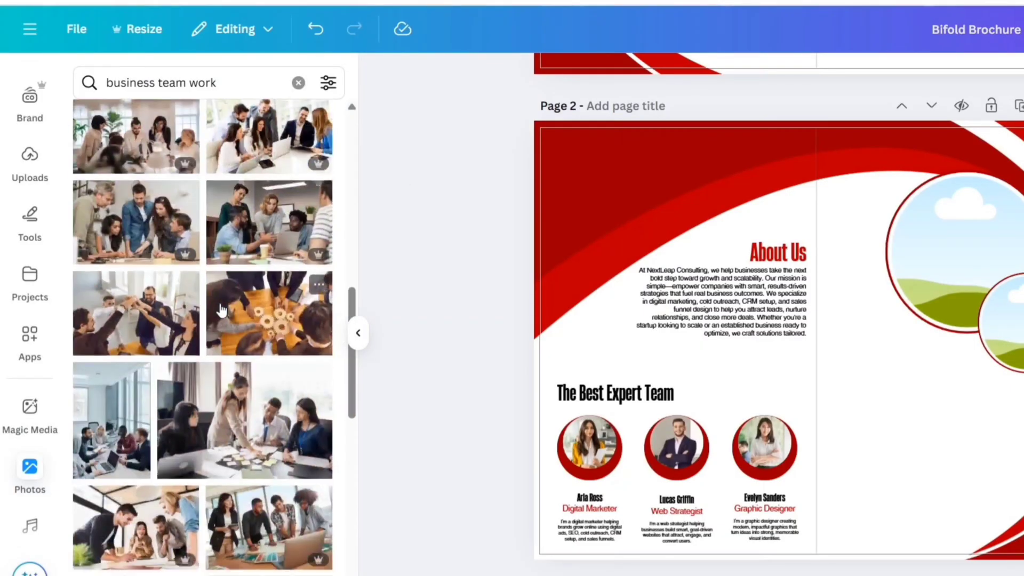
{"action": "scroll", "coordinate": [222, 309], "scroll_direction": "down", "scroll_amount": 10}
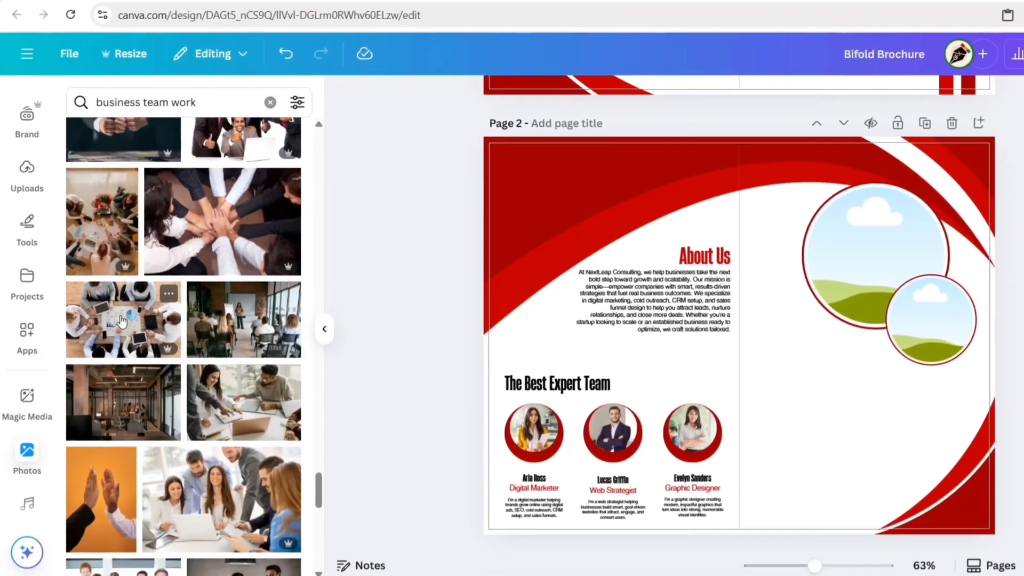
{"action": "left_click_drag", "start_coordinate": [133, 324], "coordinate": [943, 214]}
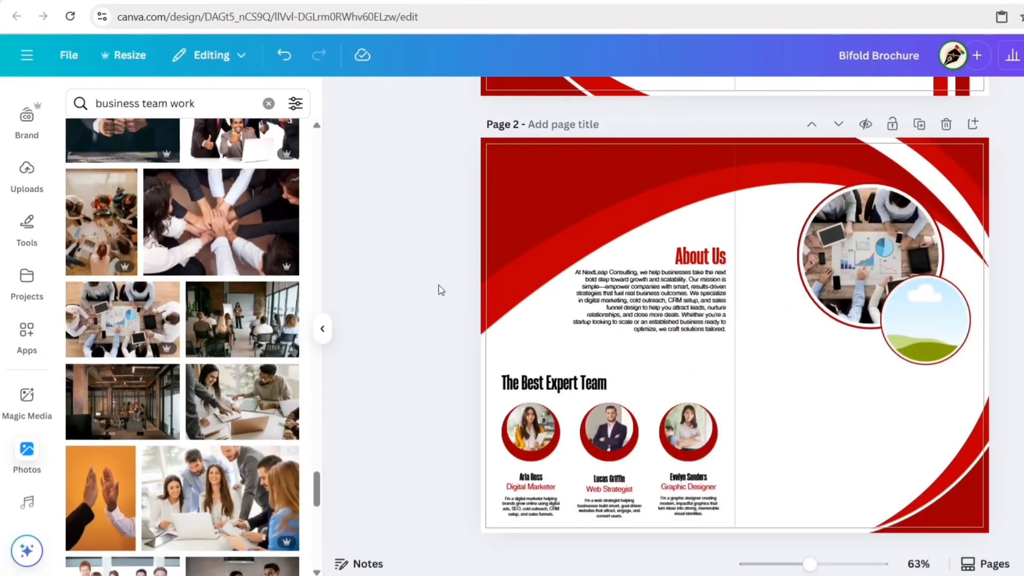
Step: Fill the small circle with a photo of hands reviewing business charts
{"action": "scroll", "coordinate": [160, 362], "scroll_direction": "down", "scroll_amount": 15}
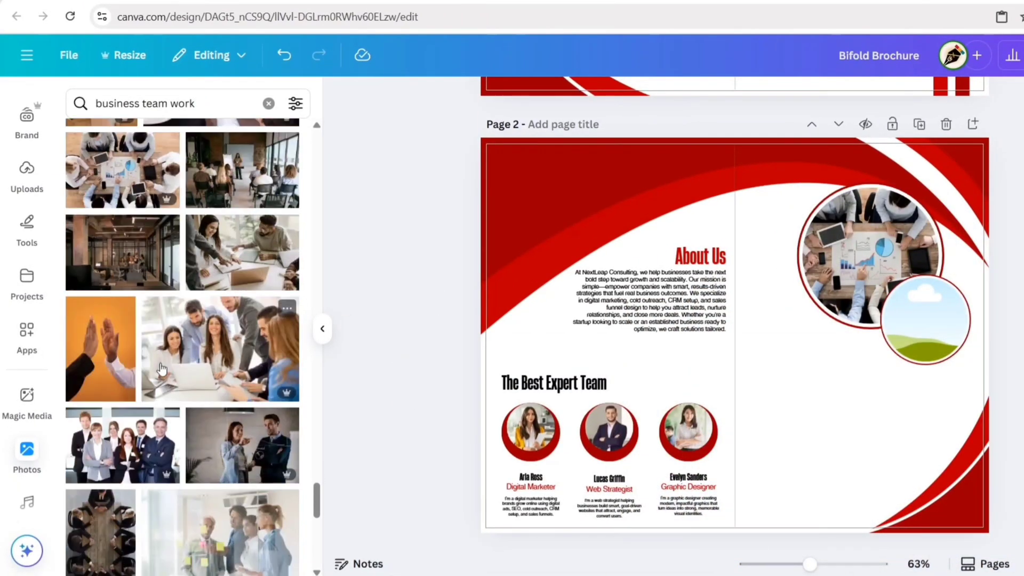
{"action": "scroll", "coordinate": [198, 352], "scroll_direction": "down", "scroll_amount": 15}
{"action": "scroll", "coordinate": [198, 352], "scroll_direction": "down", "scroll_amount": 3}
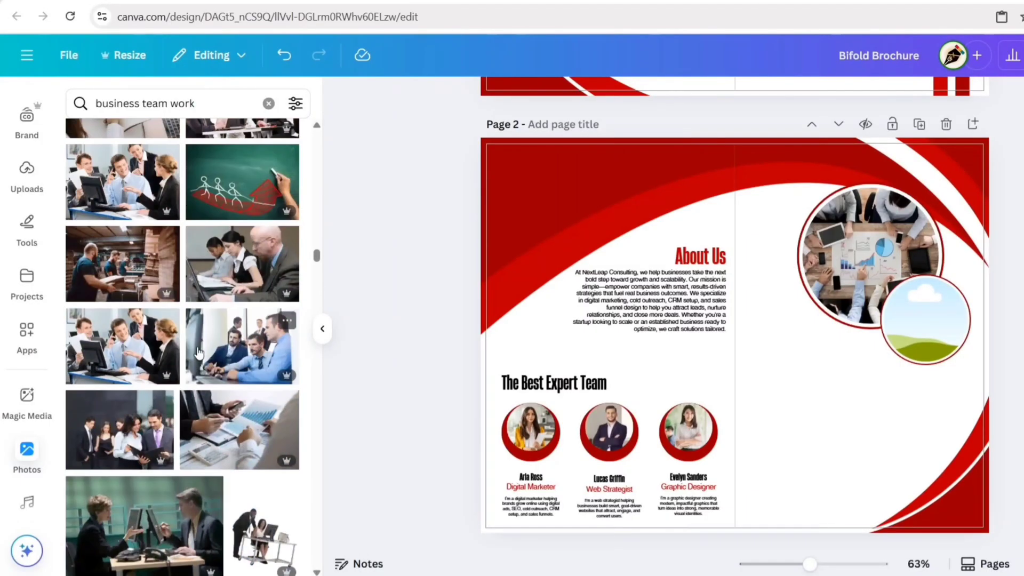
{"action": "left_click_drag", "start_coordinate": [218, 418], "coordinate": [915, 308]}
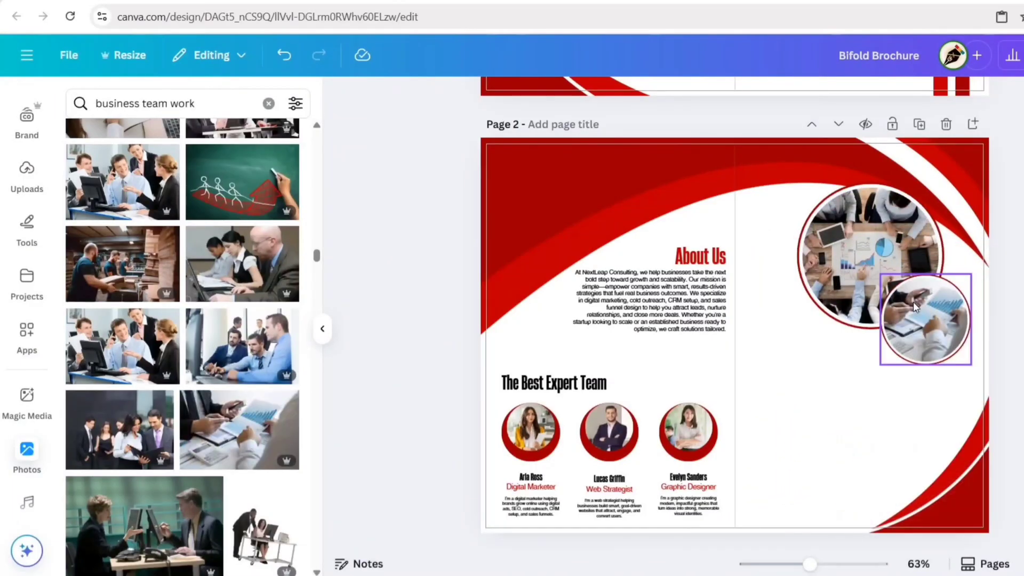
Step: Copy the team heading into the right panel as a 'Digital' heading at font size 25
{"action": "left_click", "coordinate": [322, 330]}
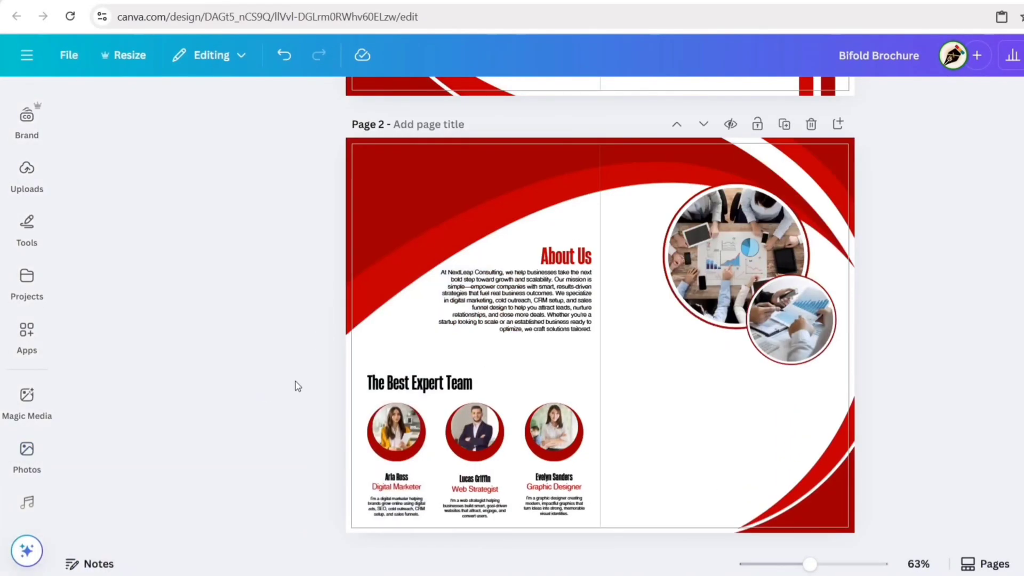
{"action": "left_click", "coordinate": [392, 398]}
{"action": "key", "text": "ctrl+d"}
{"action": "left_click_drag", "start_coordinate": [401, 394], "coordinate": [666, 388]}
{"action": "double_click", "coordinate": [660, 386]}
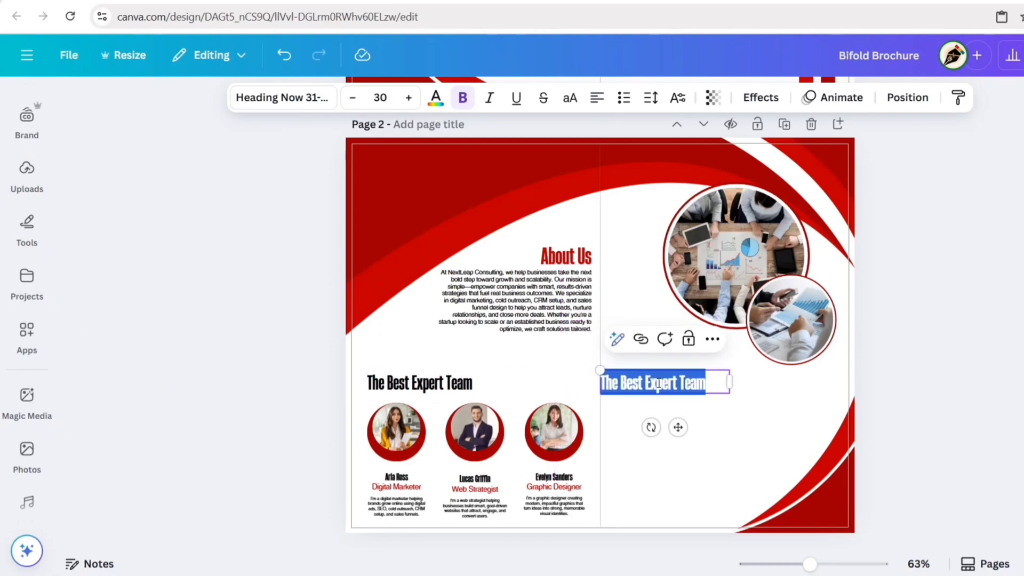
{"action": "type", "text": "Digital"}
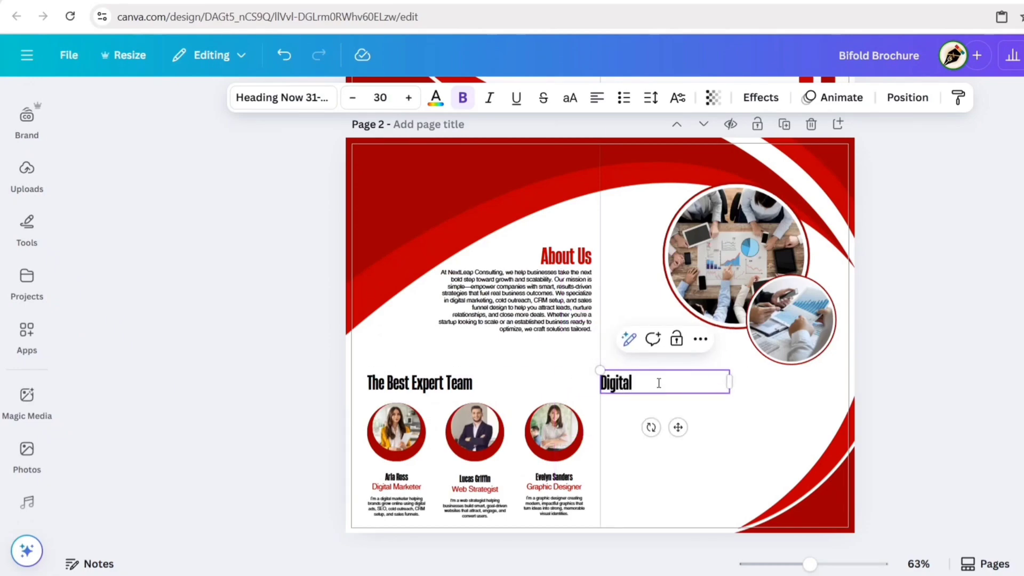
{"action": "left_click", "coordinate": [381, 97]}
{"action": "type", "text": "25"}
{"action": "key", "text": "Return"}
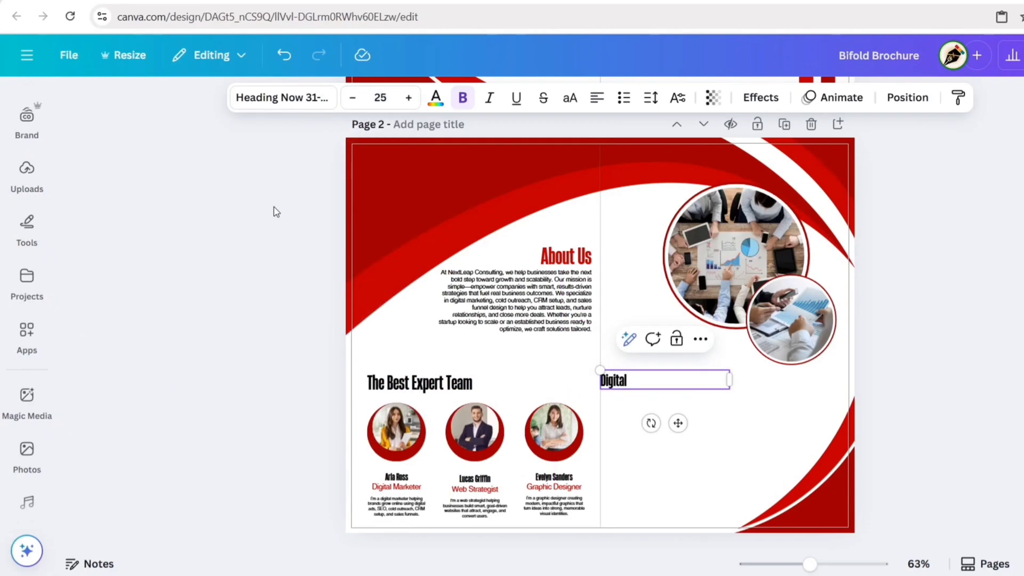
{"action": "left_click_drag", "start_coordinate": [729, 381], "coordinate": [635, 381]}
{"action": "left_click_drag", "start_coordinate": [631, 423], "coordinate": [653, 422]}
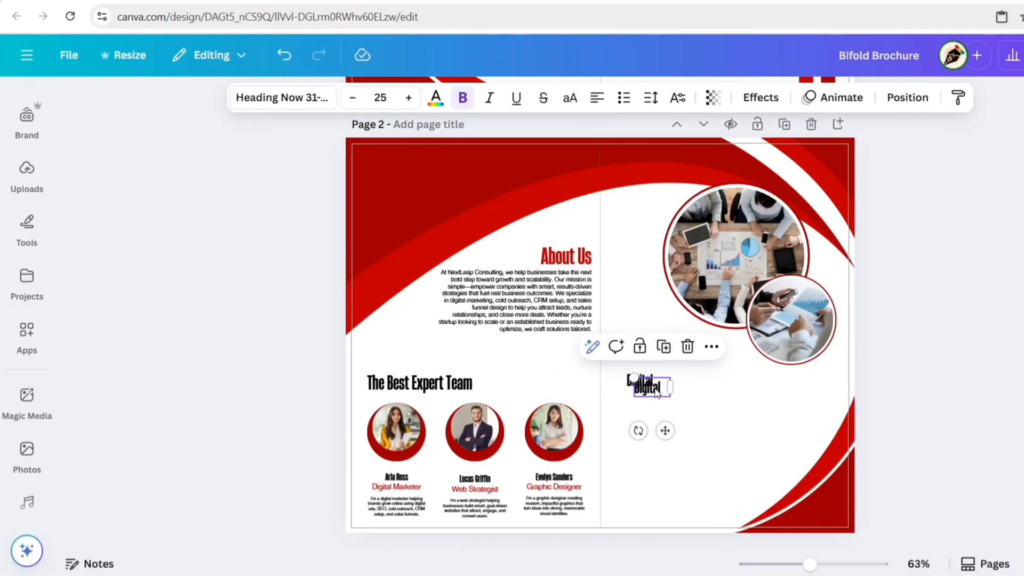
Step: Add a 'Marketing' line below Digital, coloured Vivid red #c60000 and fitting on one line
{"action": "left_click", "coordinate": [658, 340]}
{"action": "type", "text": "Marketing"}
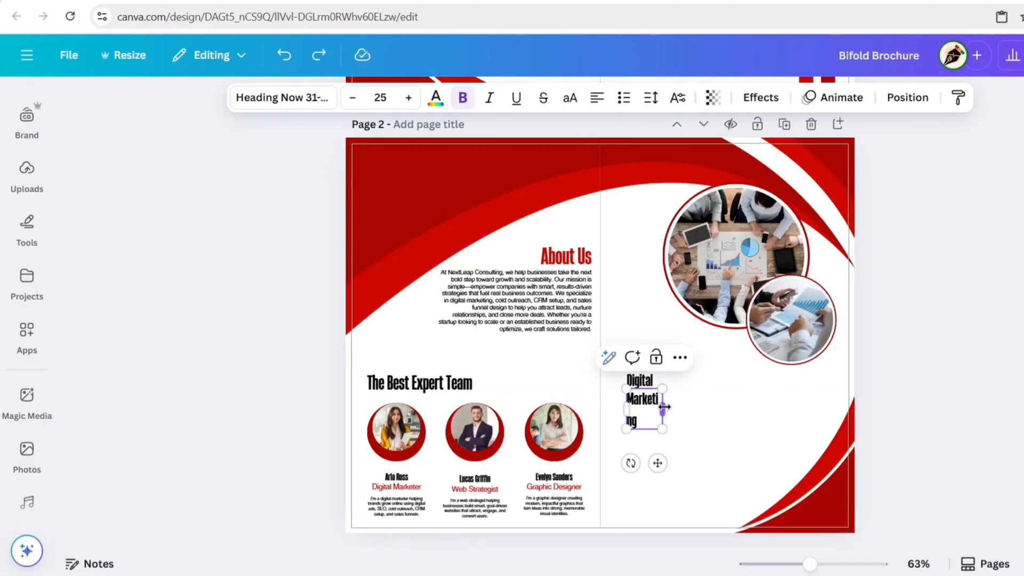
{"action": "left_click_drag", "start_coordinate": [664, 408], "coordinate": [678, 402]}
{"action": "left_click", "coordinate": [436, 98]}
{"action": "left_click", "coordinate": [182, 249]}
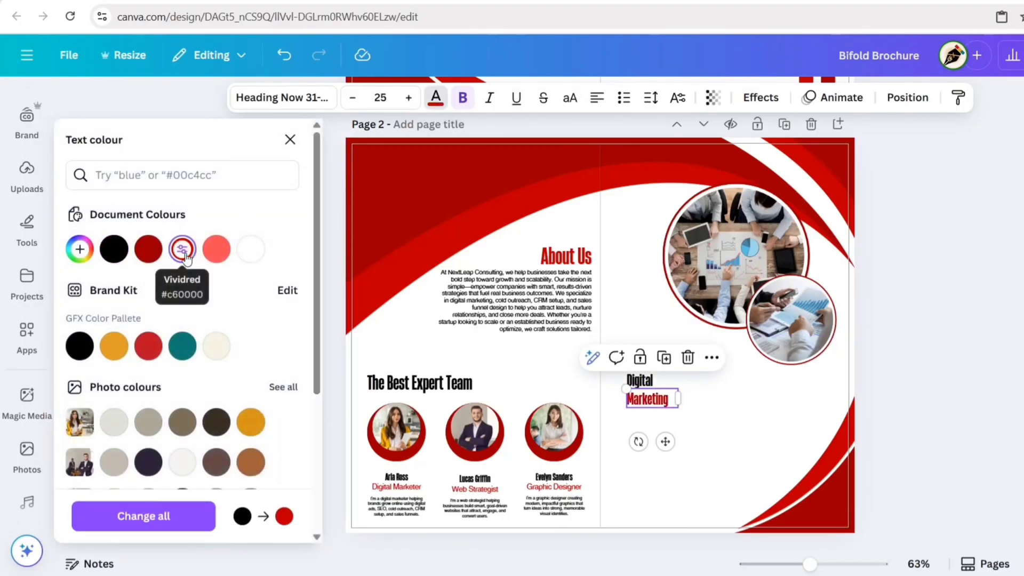
{"action": "left_click", "coordinate": [291, 140]}
Step: Place a copied description under Marketing at size 8, left-aligned and wrapping to three lines
{"action": "left_click", "coordinate": [401, 511]}
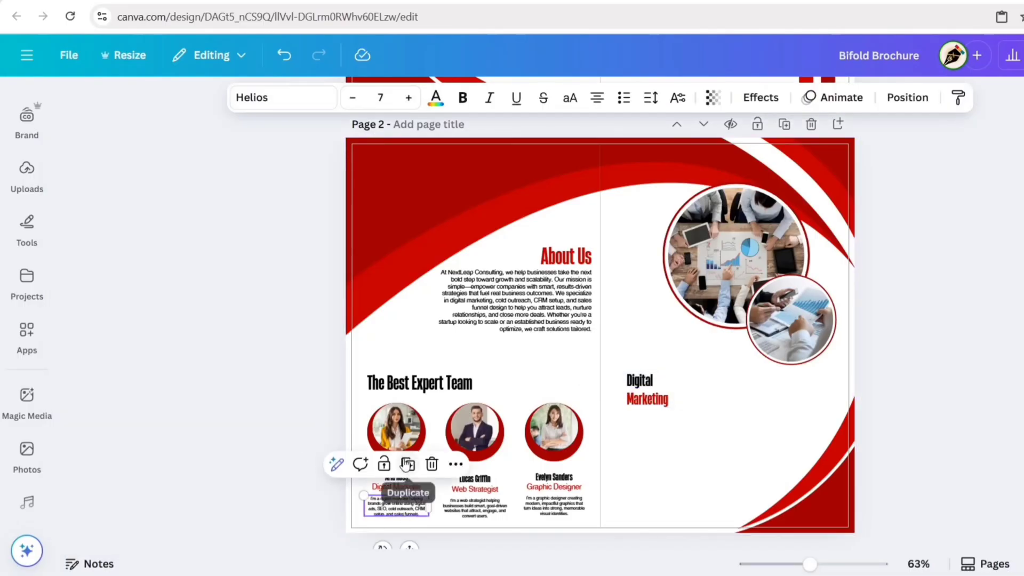
{"action": "left_click", "coordinate": [406, 464]}
{"action": "left_click_drag", "start_coordinate": [472, 510], "coordinate": [648, 425]}
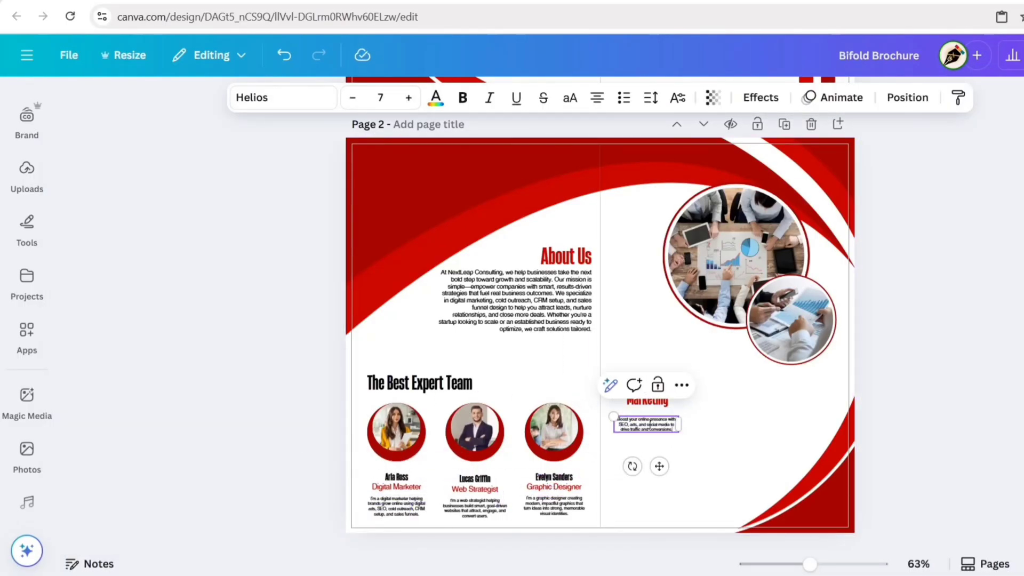
{"action": "left_click", "coordinate": [380, 98]}
{"action": "type", "text": "8"}
{"action": "key", "text": "Return"}
{"action": "left_click", "coordinate": [597, 98]}
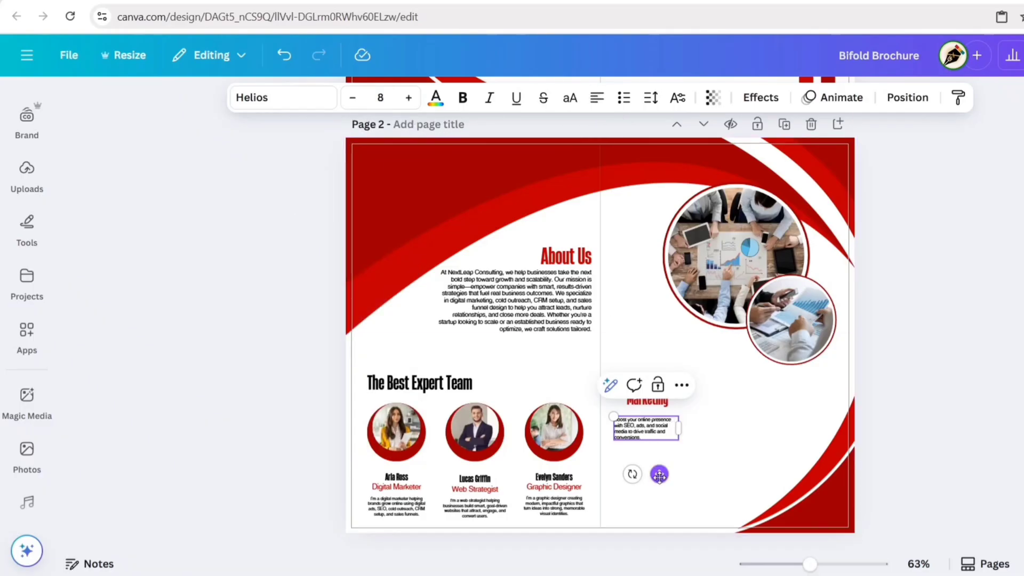
{"action": "left_click_drag", "start_coordinate": [660, 475], "coordinate": [658, 467]}
{"action": "left_click_drag", "start_coordinate": [679, 419], "coordinate": [690, 424]}
{"action": "left_click", "coordinate": [892, 371]}
Step: Duplicate the Digital Marketing block into four service blocks and widen the CRM description
{"action": "left_click", "coordinate": [640, 381]}
{"action": "left_click", "coordinate": [648, 417], "text": "shift"}
{"action": "left_click", "coordinate": [676, 348]}
{"action": "left_click_drag", "start_coordinate": [630, 427], "coordinate": [732, 477]}
{"action": "left_click", "coordinate": [758, 344]}
{"action": "left_click", "coordinate": [674, 415]}
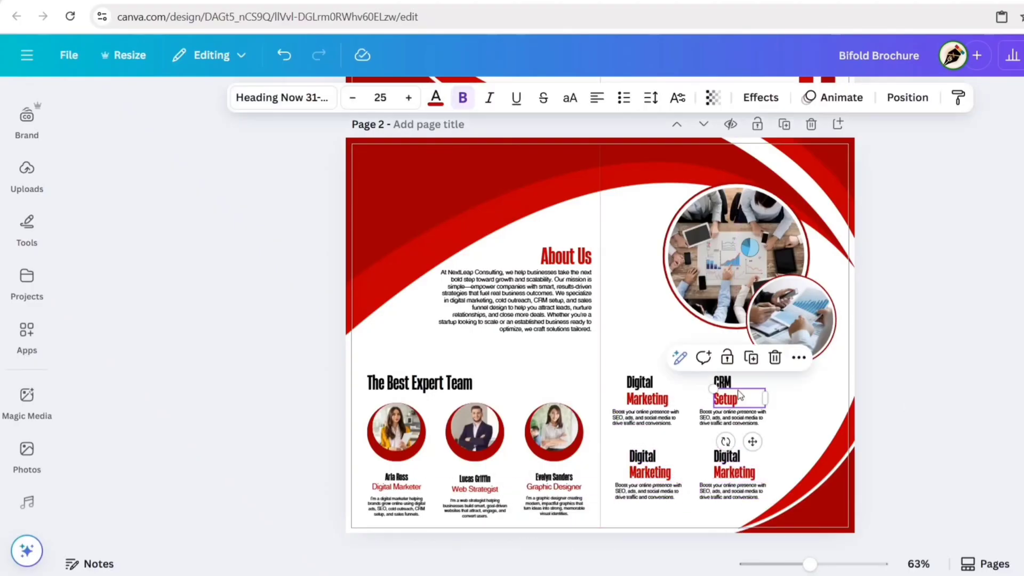
{"action": "left_click", "coordinate": [732, 419]}
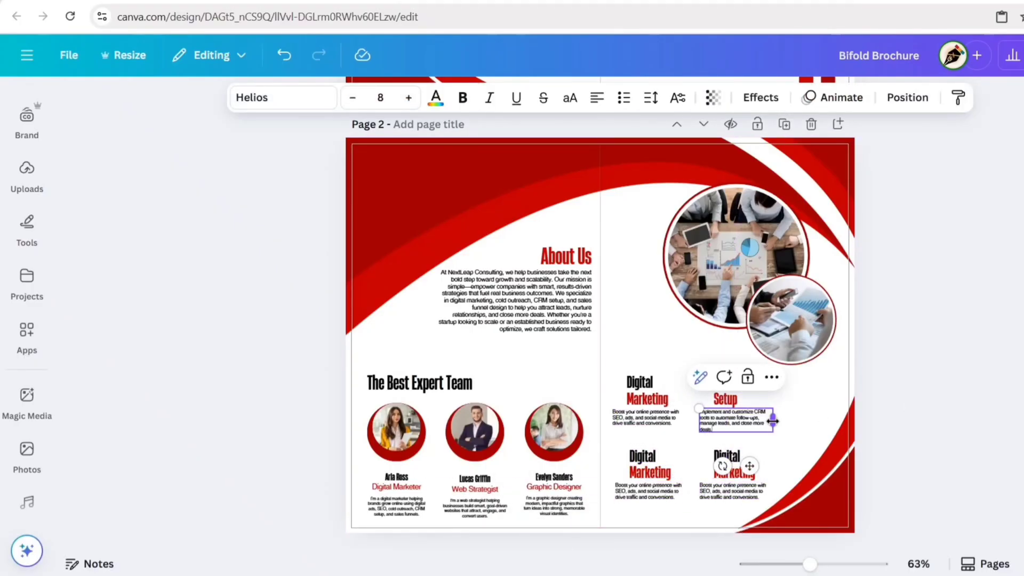
{"action": "left_click_drag", "start_coordinate": [772, 421], "coordinate": [787, 421]}
Step: Retitle the bottom-left block 'Cold Outreach' and paste in its description
{"action": "double_click", "coordinate": [642, 456]}
{"action": "type", "text": "Cold"}
{"action": "key", "text": "Right"}
{"action": "key", "text": "shift+End"}
{"action": "type", "text": "O"}
{"action": "triple_click", "coordinate": [648, 490]}
{"action": "type", "text": "Generate quality leads through targeted cold emails and LinkedIn outreach that gets responses."}
Step: Retitle the bottom-right block 'Sales Funnel' and paste in its description
{"action": "double_click", "coordinate": [726, 456]}
{"action": "type", "text": "Sales"}
{"action": "double_click", "coordinate": [743, 474]}
{"action": "type", "text": "Funnel"}
{"action": "triple_click", "coordinate": [734, 491]}
{"action": "type", "text": "Design effective sales funnels that guide prospects step-by-step from interest to conversion."}
{"action": "left_click", "coordinate": [848, 469]}
{"action": "left_click", "coordinate": [909, 465]}
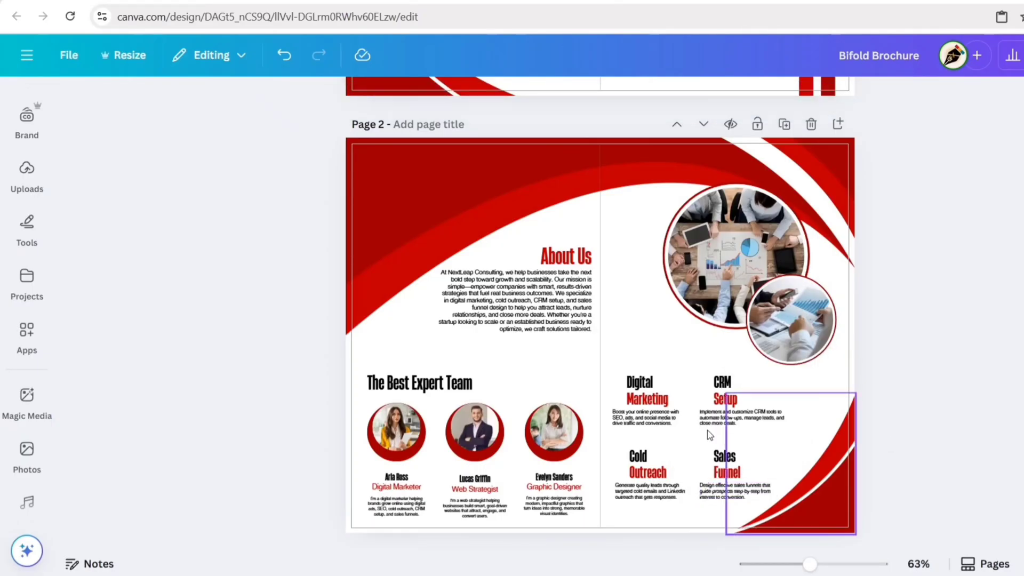
Step: Add a phone-megaphone graphic from a 'digital marketing icon' search, shrunk beside Digital Marketing
{"action": "left_click", "coordinate": [27, 211]}
{"action": "left_click", "coordinate": [27, 157]}
{"action": "left_click", "coordinate": [160, 103]}
{"action": "type", "text": "digital mar"}
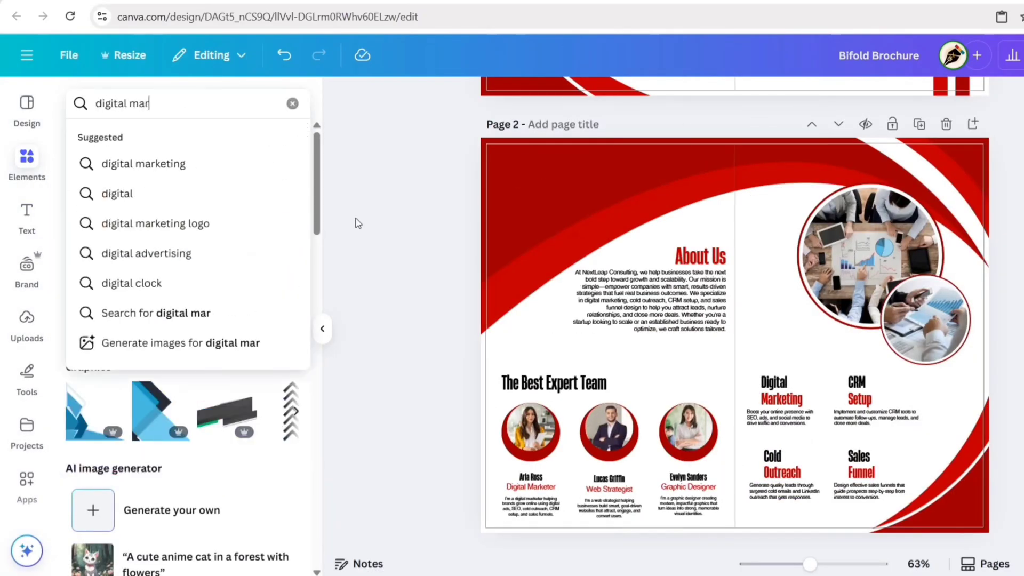
{"action": "type", "text": "keting icon"}
{"action": "key", "text": "Return"}
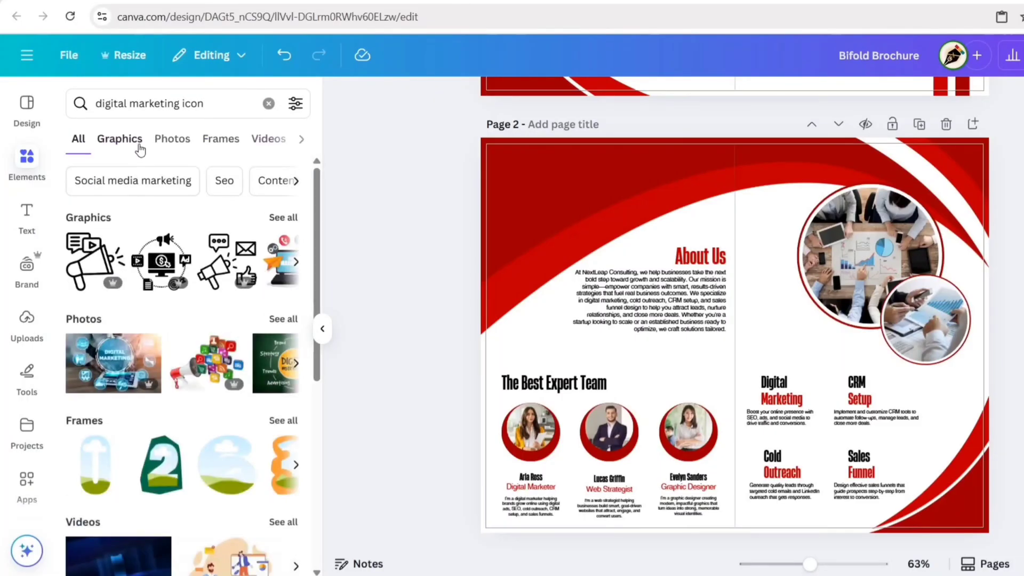
{"action": "left_click", "coordinate": [119, 140]}
{"action": "scroll", "coordinate": [179, 277], "scroll_direction": "down", "scroll_amount": 5}
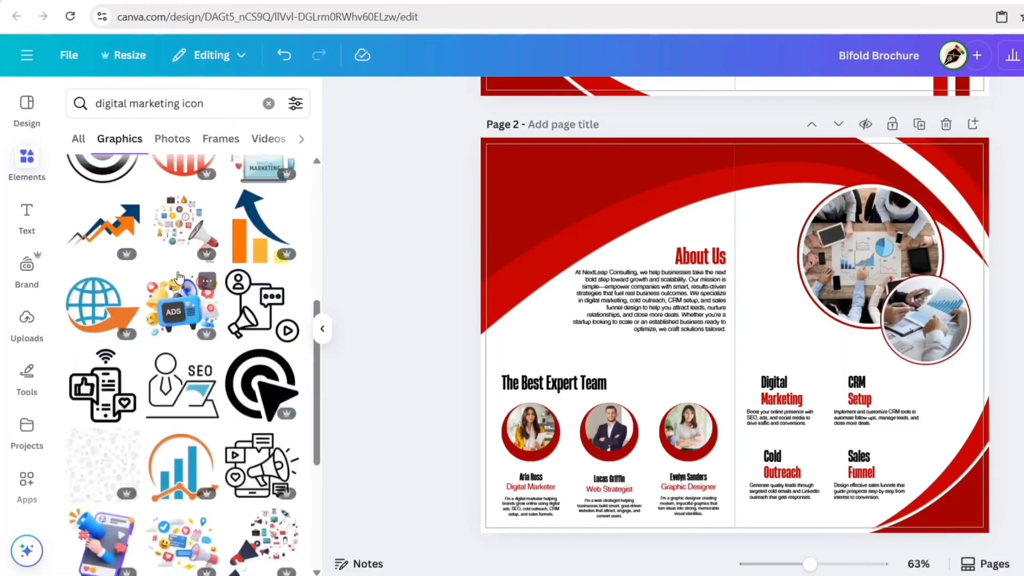
{"action": "scroll", "coordinate": [182, 276], "scroll_direction": "down", "scroll_amount": 10}
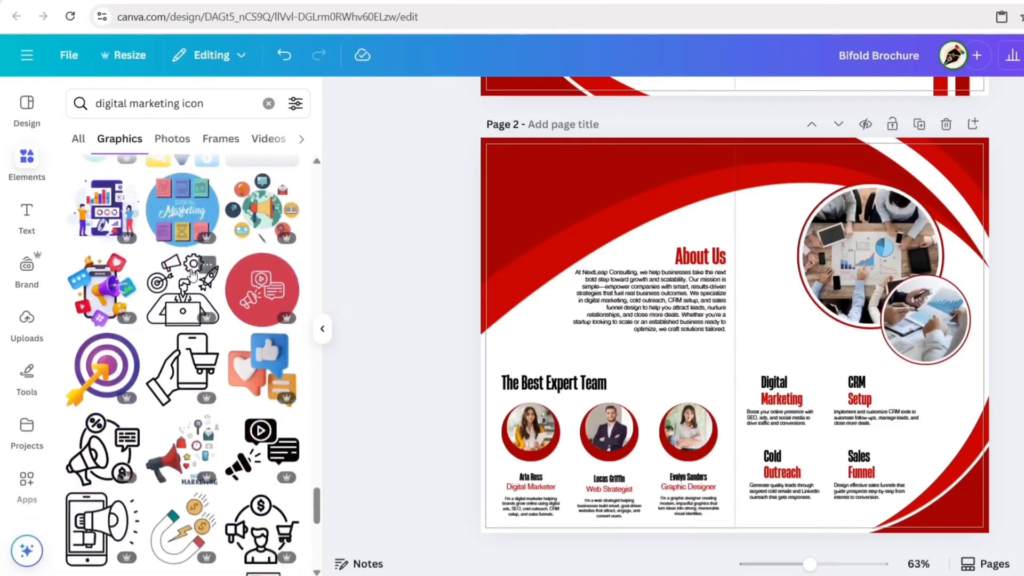
{"action": "scroll", "coordinate": [192, 276], "scroll_direction": "down", "scroll_amount": 1}
{"action": "left_click", "coordinate": [101, 453]}
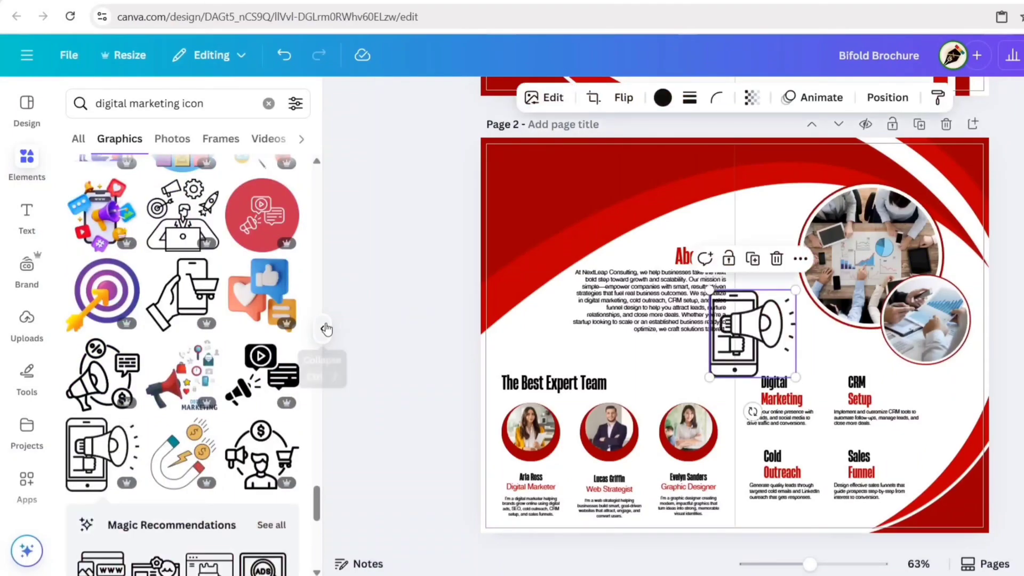
{"action": "left_click", "coordinate": [322, 329]}
{"action": "left_click_drag", "start_coordinate": [662, 291], "coordinate": [592, 362]}
{"action": "left_click_drag", "start_coordinate": [598, 410], "coordinate": [662, 465]}
{"action": "left_click", "coordinate": [641, 424]}
{"action": "left_click", "coordinate": [898, 416]}
Step: Add a circular graphic from a 'CRM icon' search as a small icon beside CRM Setup
{"action": "left_click", "coordinate": [26, 160]}
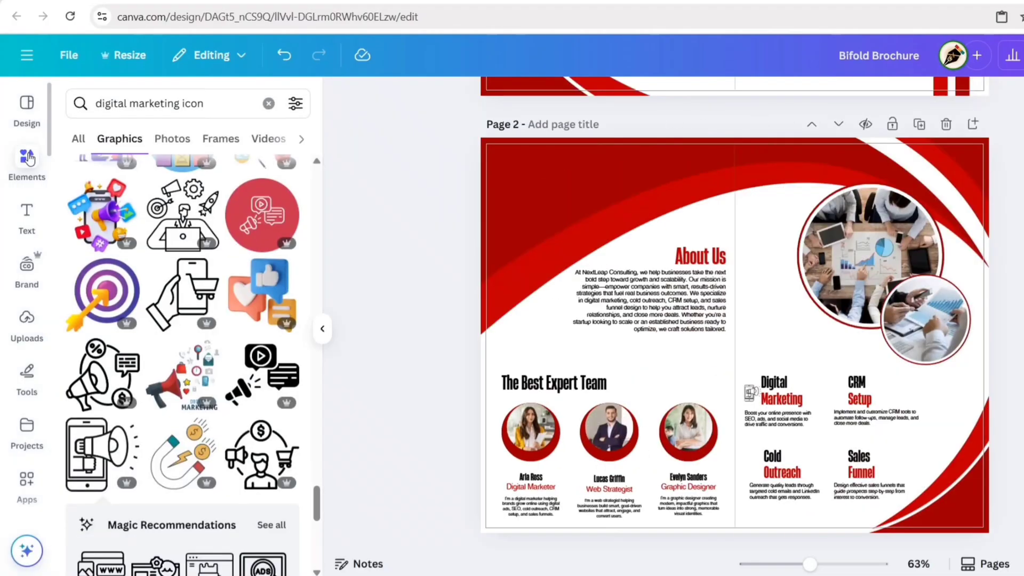
{"action": "left_click", "coordinate": [292, 103]}
{"action": "type", "text": "CRM icon"}
{"action": "key", "text": "Return"}
{"action": "left_click", "coordinate": [120, 140]}
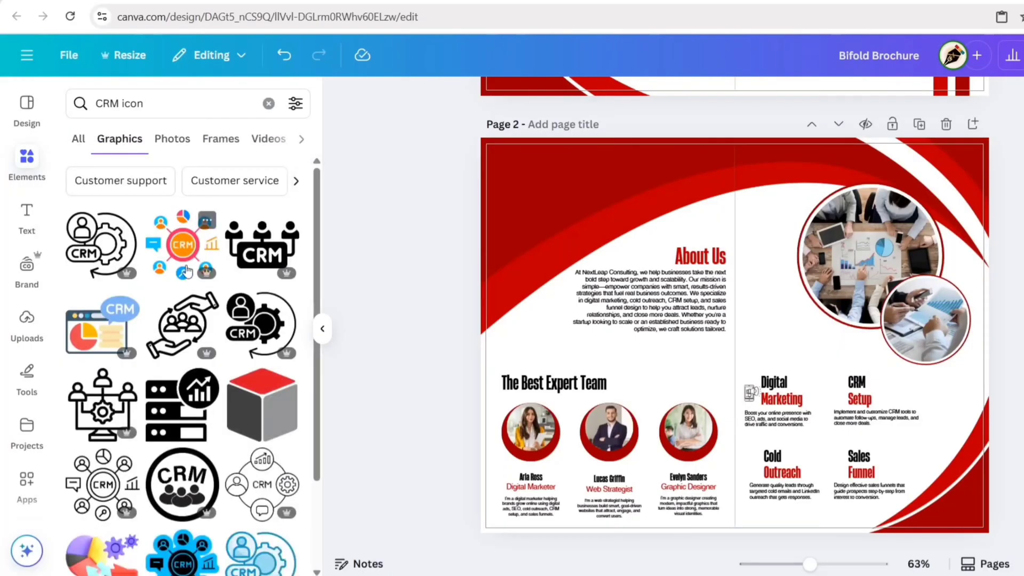
{"action": "scroll", "coordinate": [182, 320], "scroll_direction": "down", "scroll_amount": 3}
{"action": "left_click", "coordinate": [263, 370]}
{"action": "left_click", "coordinate": [322, 330]}
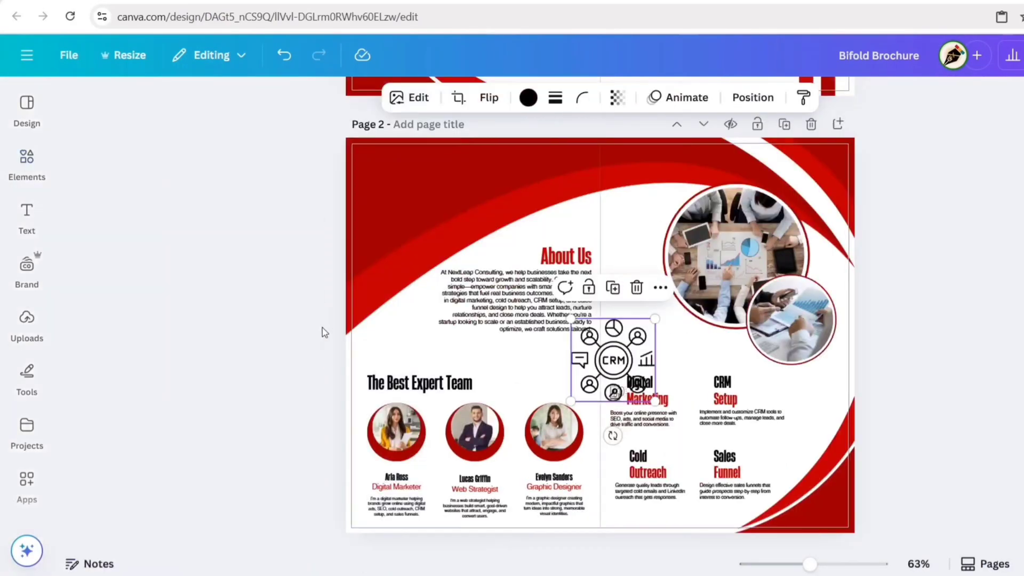
{"action": "left_click_drag", "start_coordinate": [571, 400], "coordinate": [704, 421]}
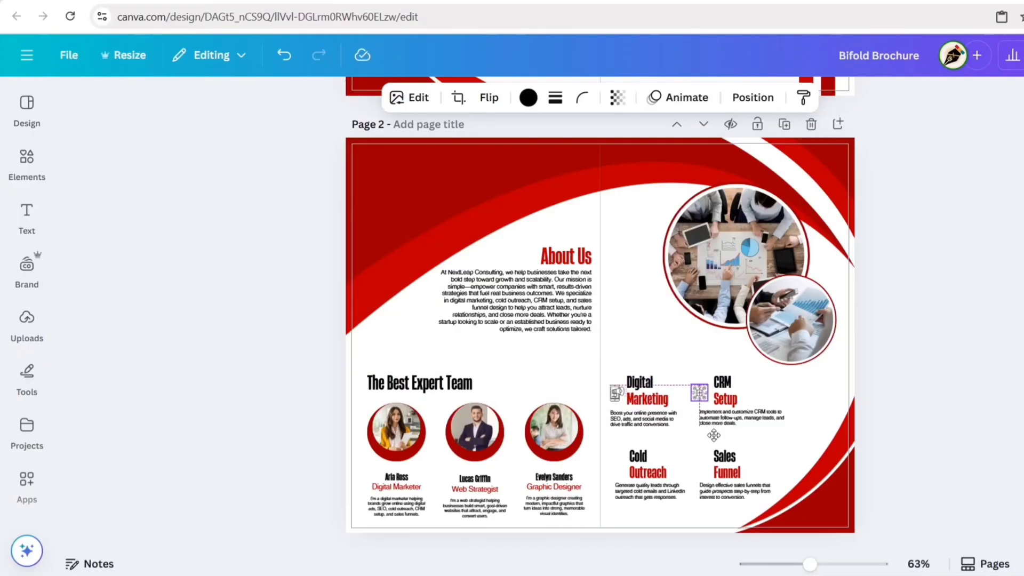
{"action": "left_click_drag", "start_coordinate": [715, 436], "coordinate": [750, 461]}
{"action": "left_click", "coordinate": [744, 418]}
{"action": "left_click", "coordinate": [899, 382]}
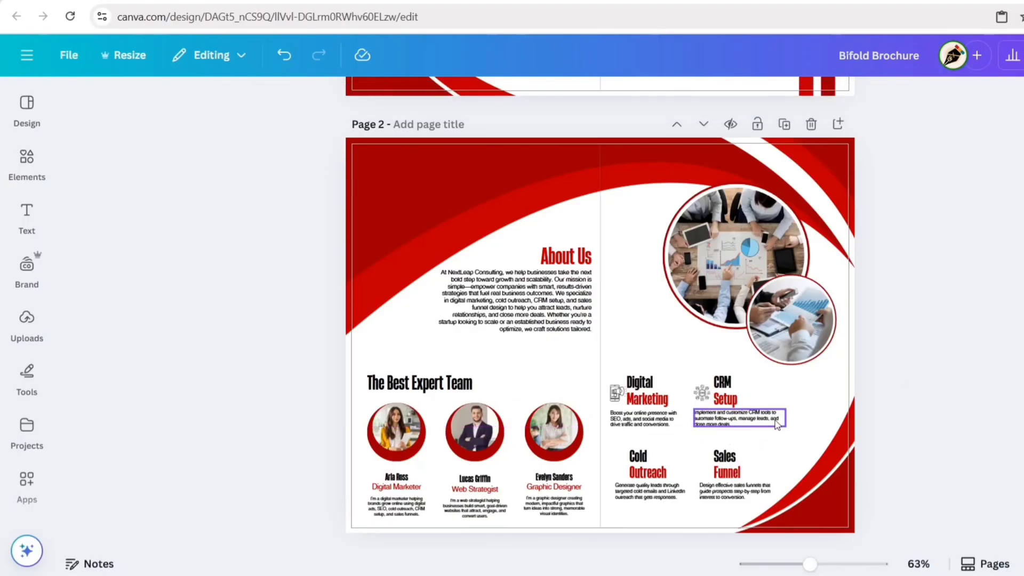
Step: Add an envelope graphic from an 'outreach icon' search, shrunk beside Cold Outreach
{"action": "left_click", "coordinate": [26, 160]}
{"action": "left_click", "coordinate": [265, 103]}
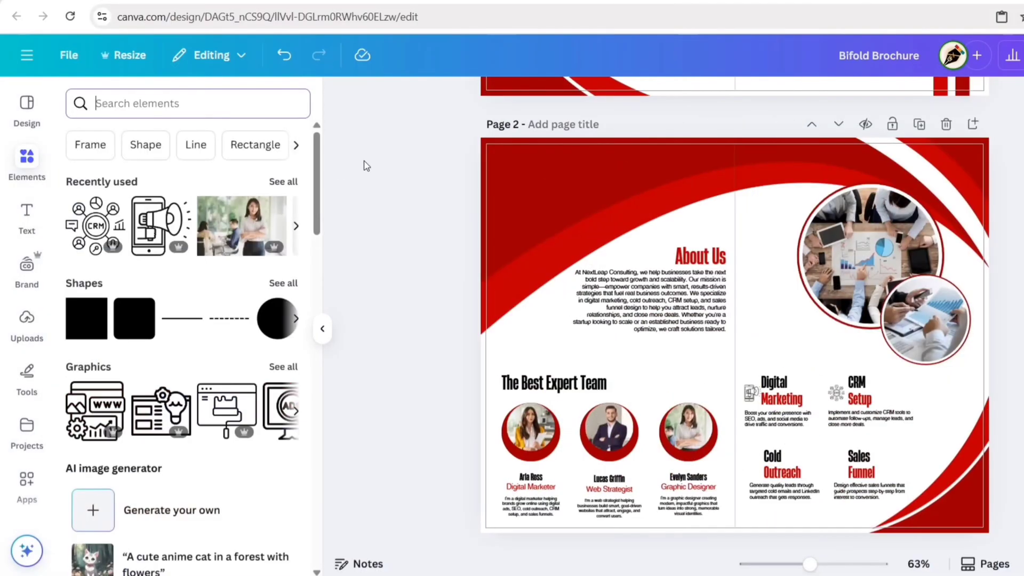
{"action": "type", "text": "outreach icon"}
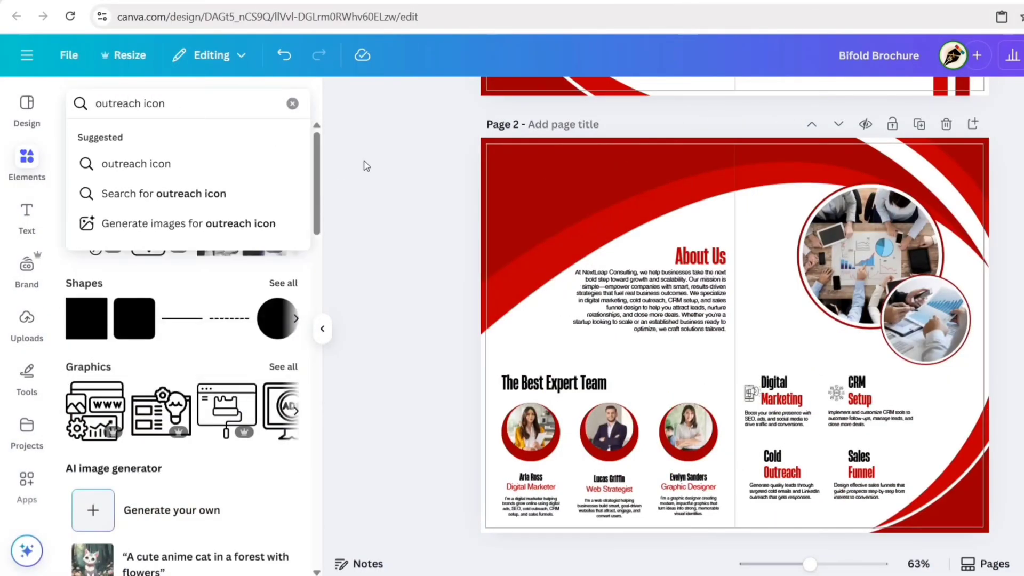
{"action": "key", "text": "Return"}
{"action": "left_click", "coordinate": [128, 145]}
{"action": "scroll", "coordinate": [184, 246], "scroll_direction": "down", "scroll_amount": 15}
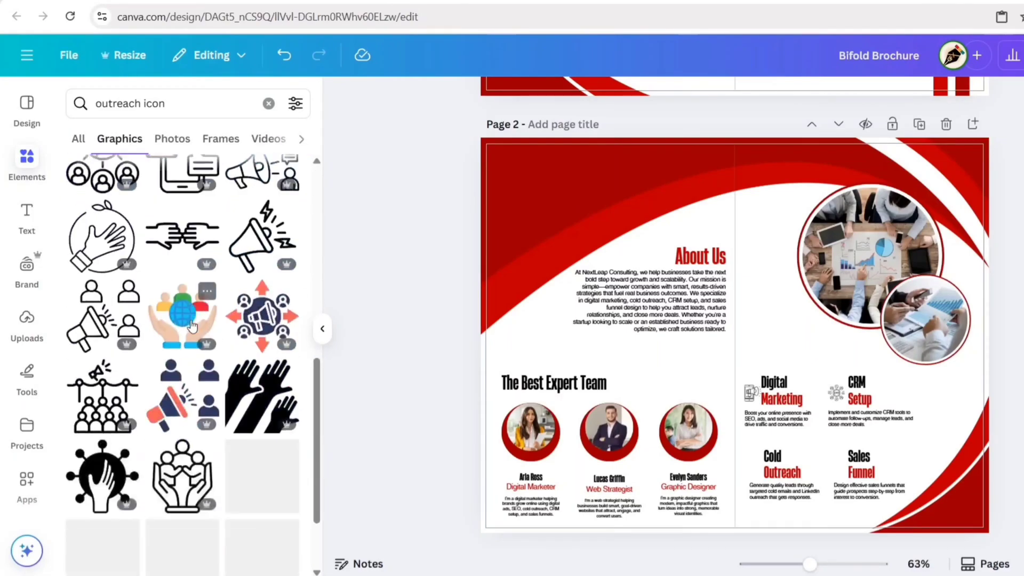
{"action": "scroll", "coordinate": [192, 325], "scroll_direction": "down", "scroll_amount": 10}
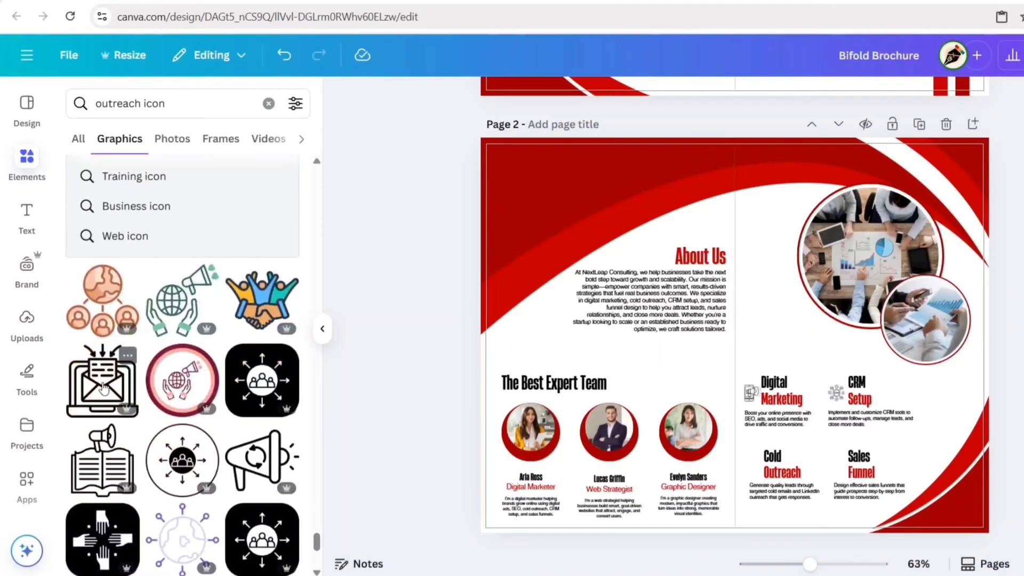
{"action": "left_click", "coordinate": [101, 327]}
{"action": "left_click", "coordinate": [322, 329]}
{"action": "left_click_drag", "start_coordinate": [652, 301], "coordinate": [629, 359]}
{"action": "left_click_drag", "start_coordinate": [632, 414], "coordinate": [631, 506]}
{"action": "left_click", "coordinate": [638, 496]}
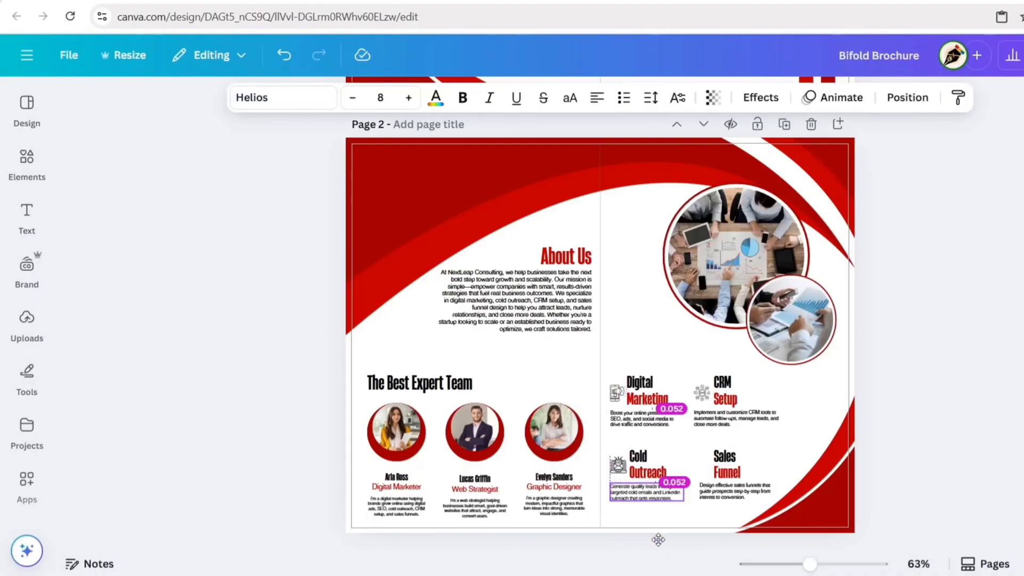
{"action": "left_click", "coordinate": [899, 443]}
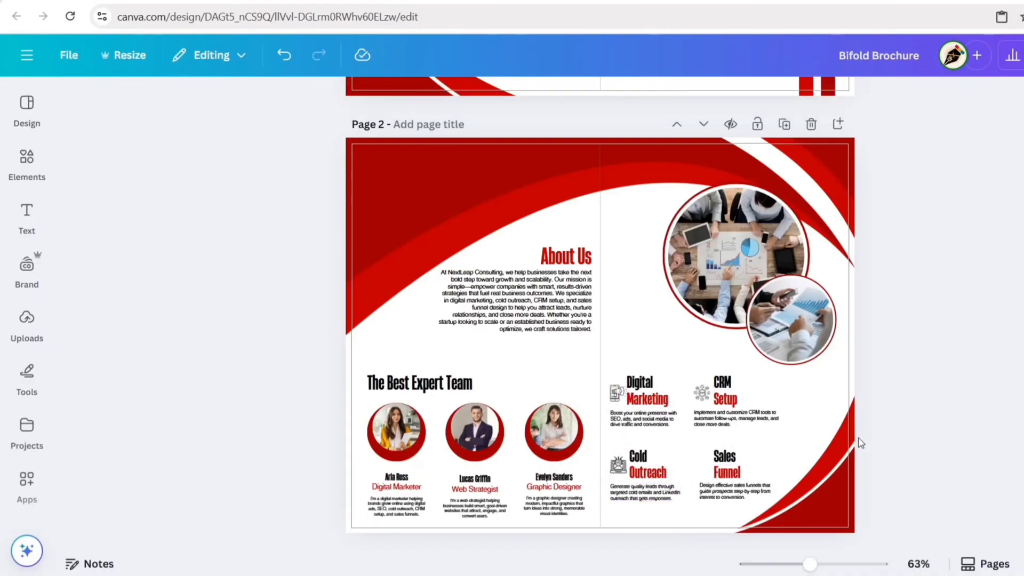
Step: Add an arrow-funnel graphic from a 'sales funnel icon' search, shrunk beside Sales Funnel
{"action": "left_click", "coordinate": [27, 160]}
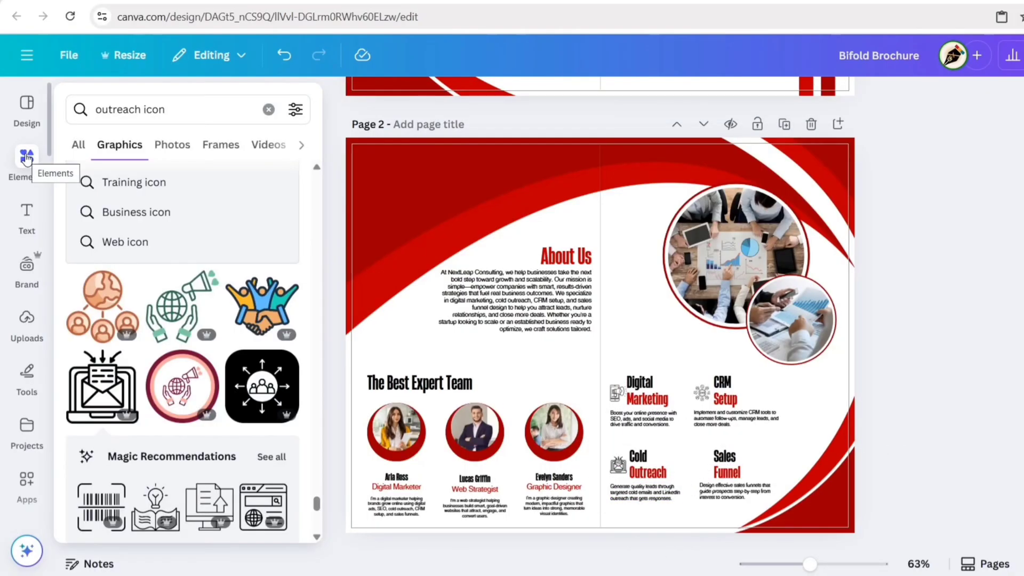
{"action": "left_click", "coordinate": [269, 103]}
{"action": "type", "text": "sales funnel icon"}
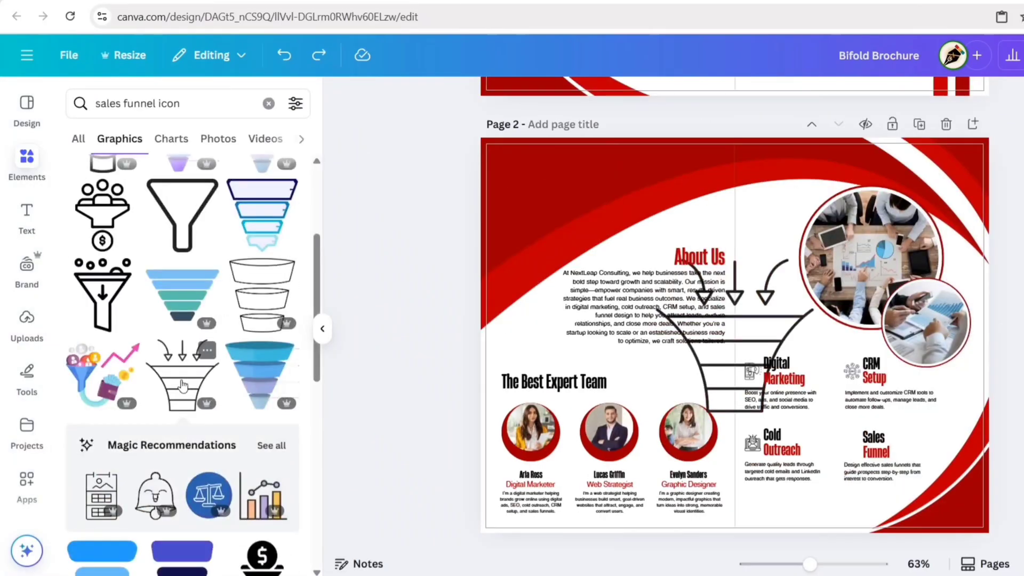
{"action": "left_click", "coordinate": [182, 376]}
{"action": "left_click", "coordinate": [436, 336]}
{"action": "left_click", "coordinate": [322, 329]}
{"action": "left_click", "coordinate": [663, 293]}
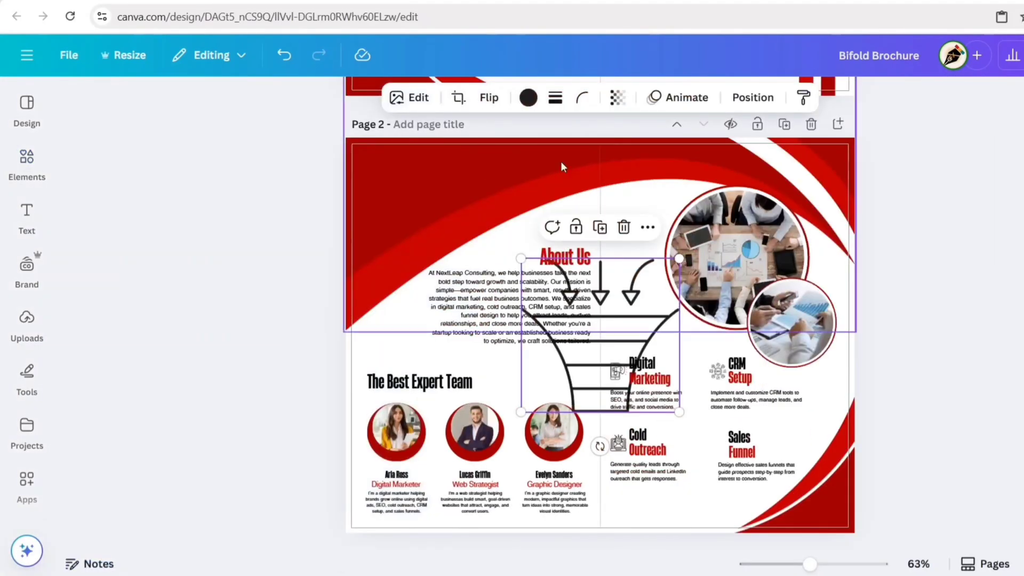
{"action": "left_click_drag", "start_coordinate": [683, 258], "coordinate": [627, 358]}
{"action": "left_click_drag", "start_coordinate": [631, 393], "coordinate": [751, 477]}
{"action": "left_click", "coordinate": [757, 477]}
{"action": "left_click", "coordinate": [922, 361]}
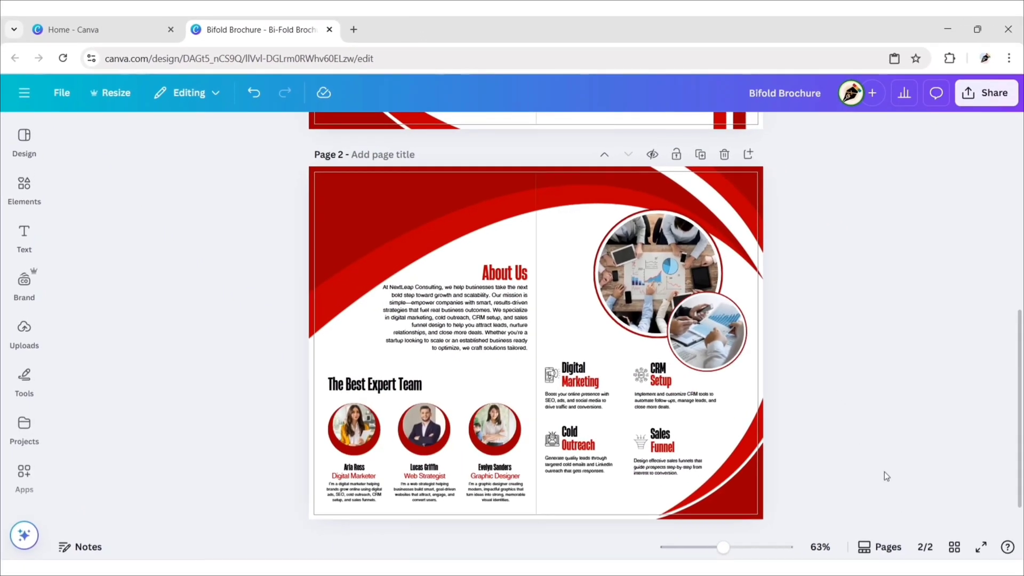
Step: Download pages 1–2 as a PDF Print file using the CMYK colour profile
{"action": "left_click", "coordinate": [954, 547]}
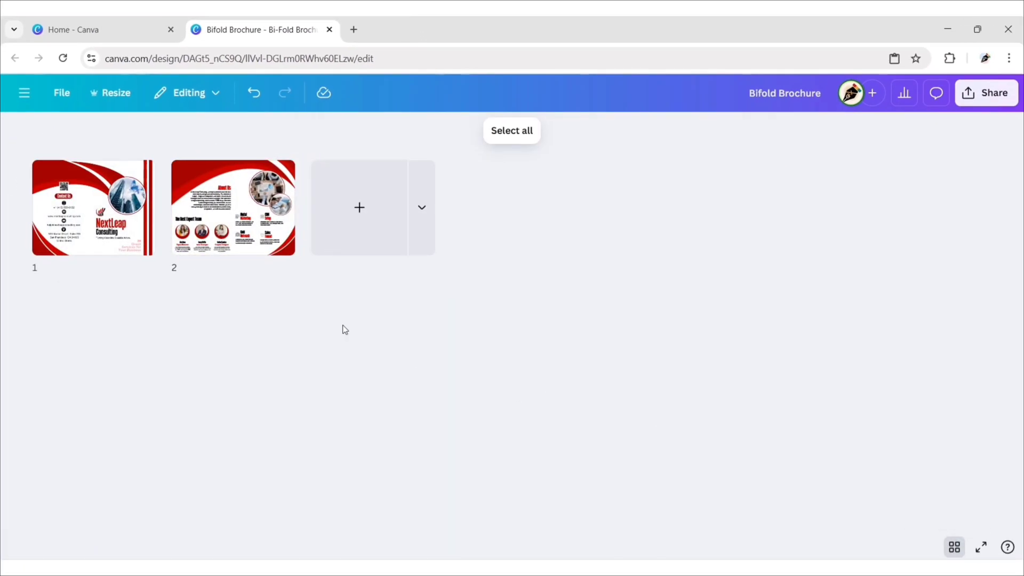
{"action": "key", "text": "Escape"}
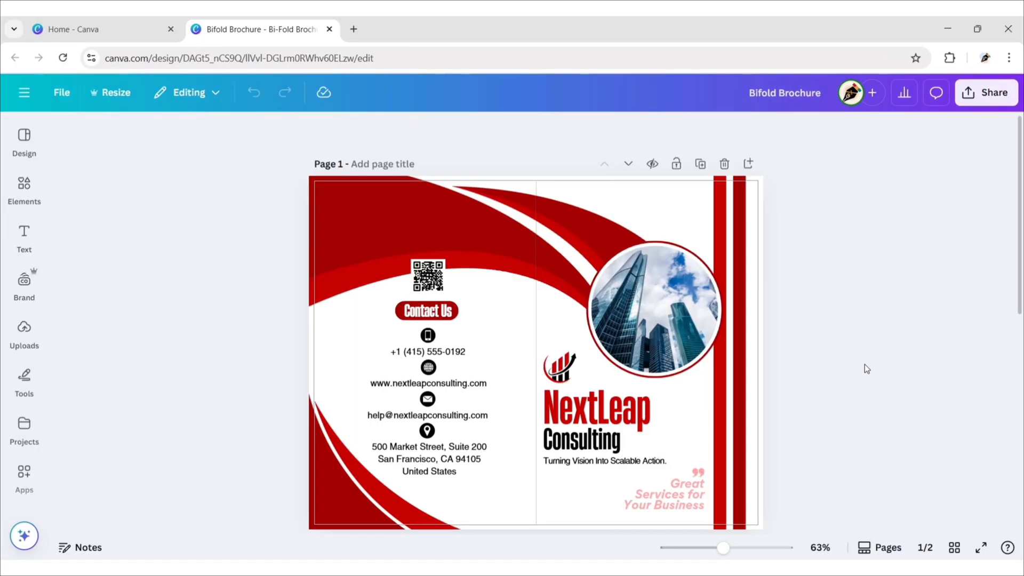
{"action": "left_click", "coordinate": [987, 94]}
{"action": "left_click", "coordinate": [781, 368]}
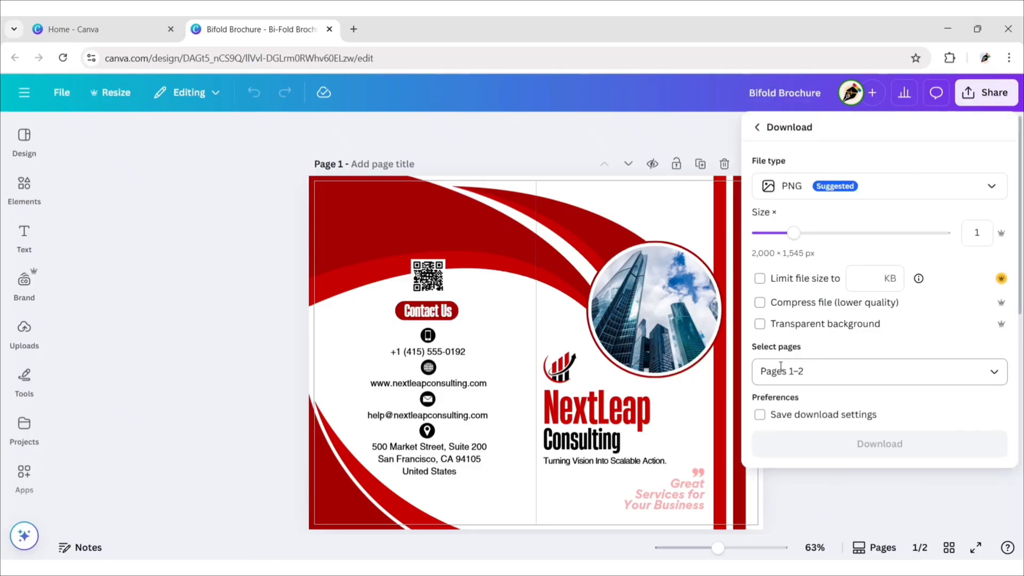
{"action": "left_click", "coordinate": [981, 186]}
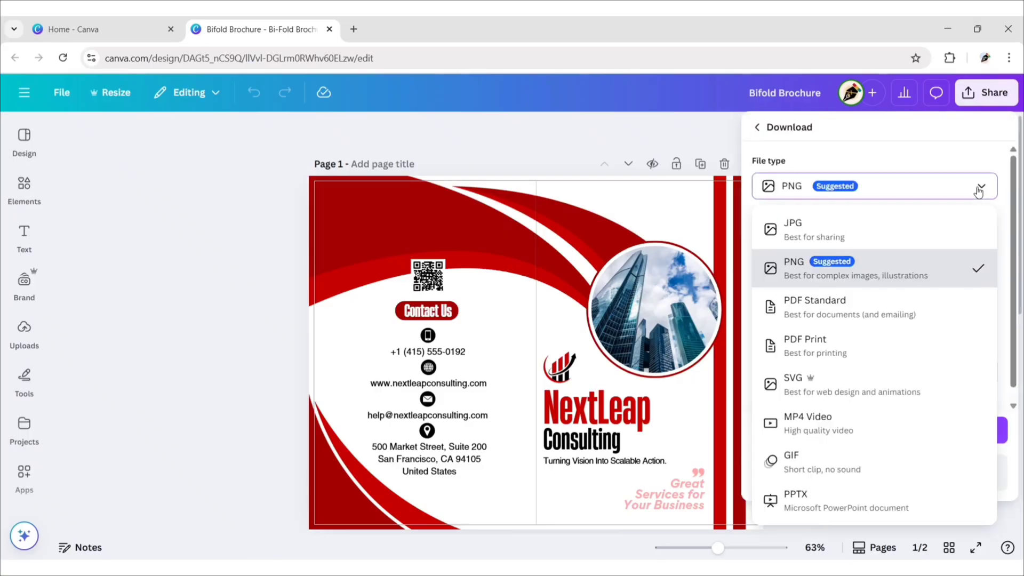
{"action": "left_click", "coordinate": [819, 347]}
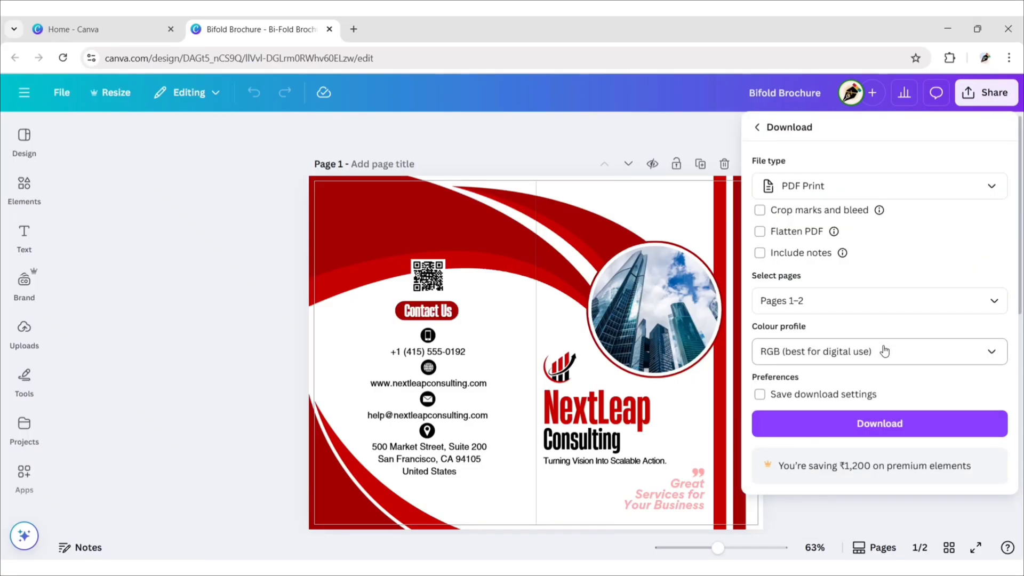
{"action": "left_click", "coordinate": [988, 356]}
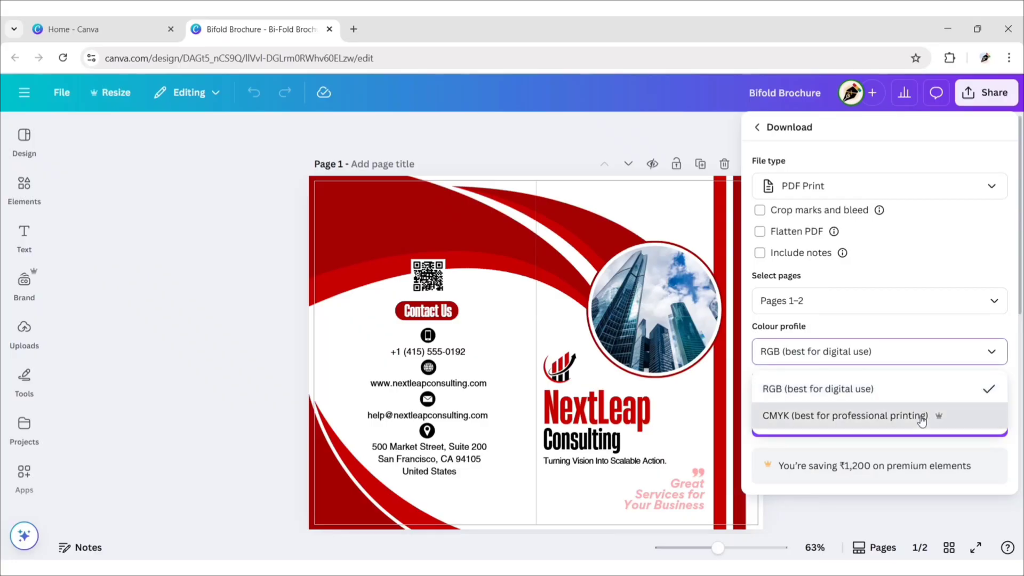
{"action": "left_click", "coordinate": [919, 415]}
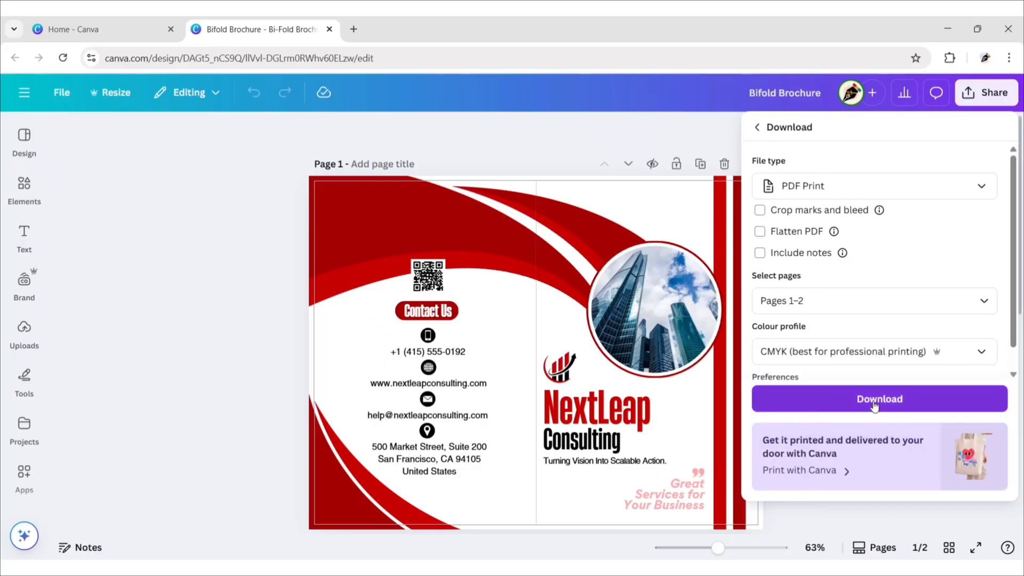
{"action": "left_click", "coordinate": [875, 405]}
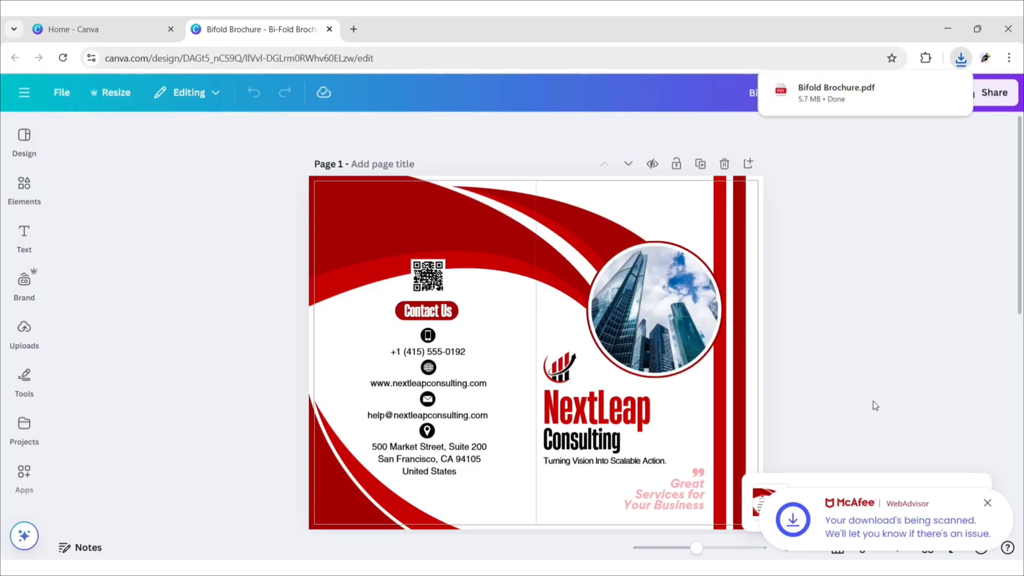
Step: Open Bifold Brochure.pdf, zoom out to 50% and scroll through both pages to check them
{"action": "left_click", "coordinate": [857, 90]}
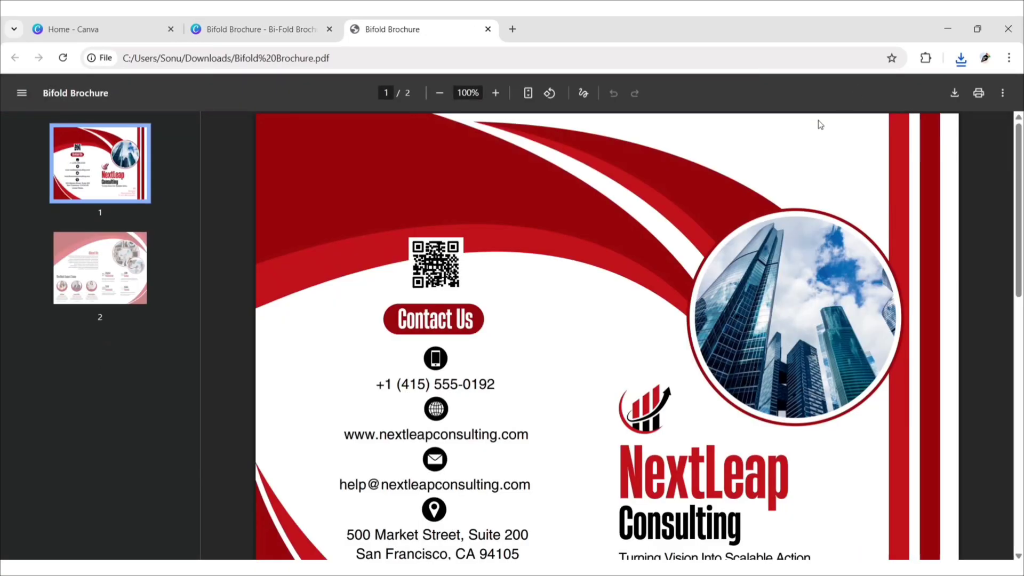
{"action": "left_click", "coordinate": [440, 93]}
{"action": "left_click", "coordinate": [440, 94]}
{"action": "left_click", "coordinate": [439, 94]}
{"action": "left_click", "coordinate": [439, 93]}
{"action": "left_click", "coordinate": [439, 94]}
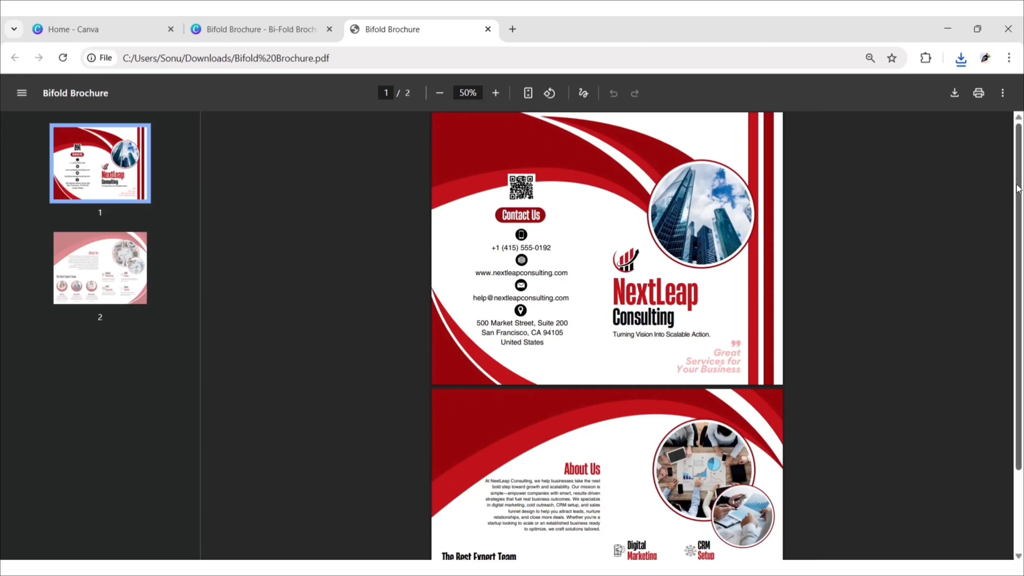
{"action": "left_click_drag", "start_coordinate": [1018, 185], "coordinate": [1023, 306]}
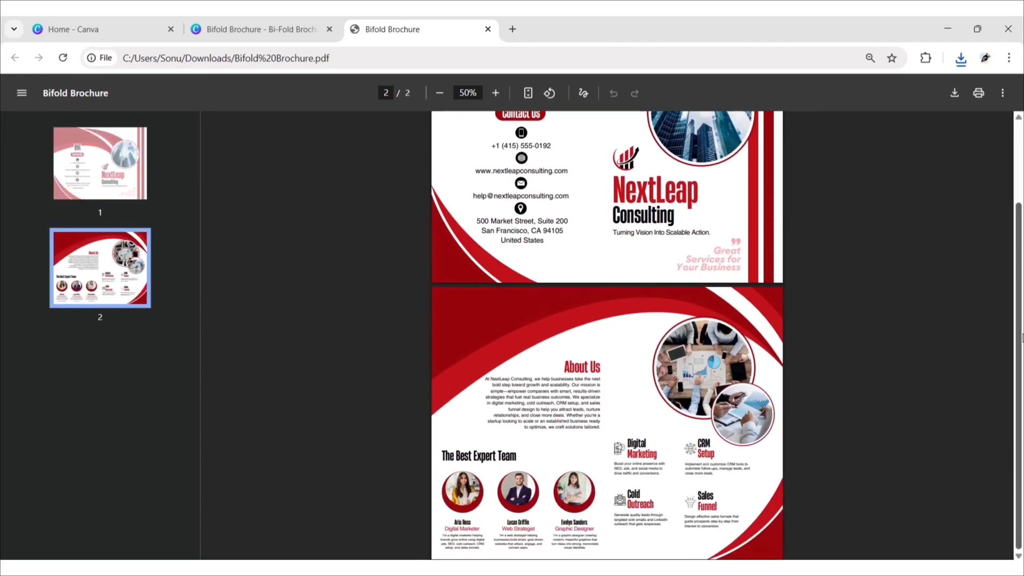
{"action": "scroll", "coordinate": [916, 279], "scroll_direction": "up", "scroll_amount": 3}
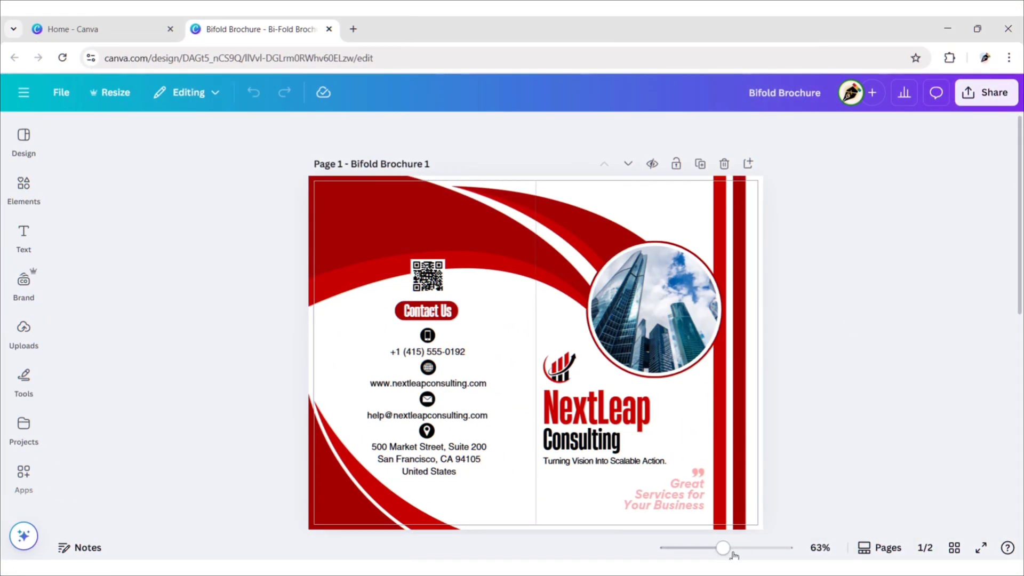
Step: Zoom the view to 25% and download pages 1–2 as PNG images
{"action": "left_click_drag", "start_coordinate": [730, 552], "coordinate": [701, 552]}
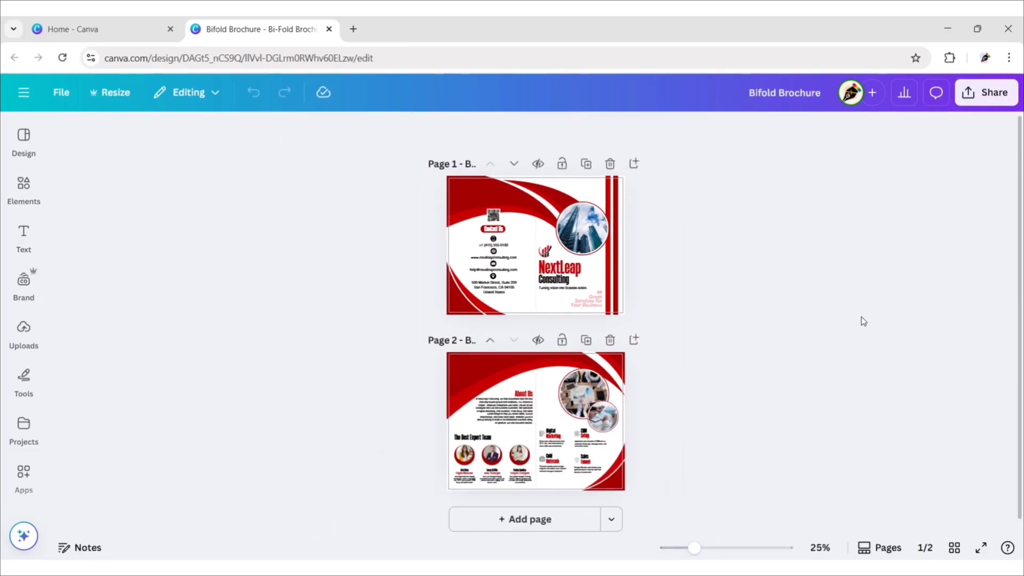
{"action": "left_click", "coordinate": [987, 92]}
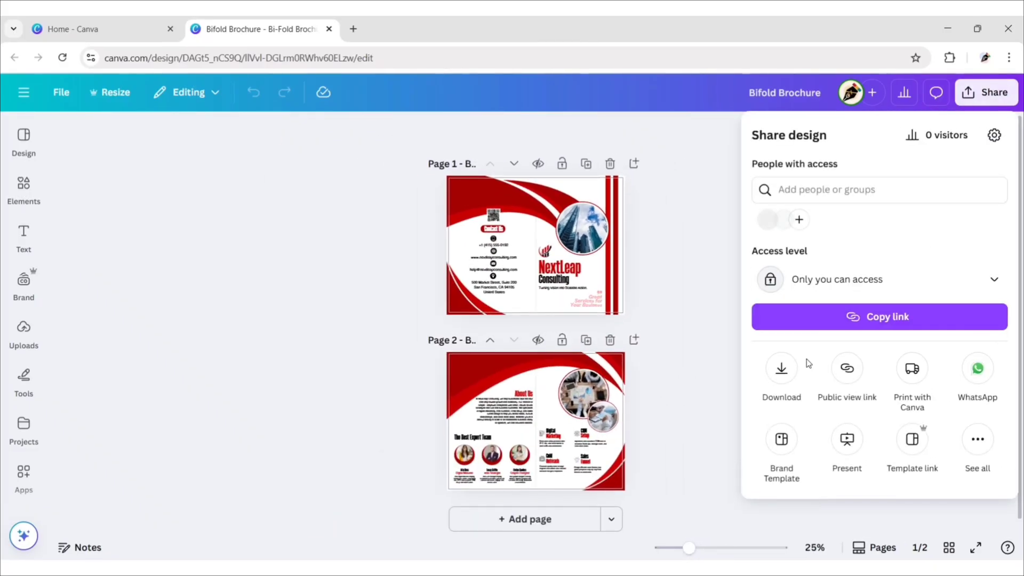
{"action": "left_click", "coordinate": [788, 374]}
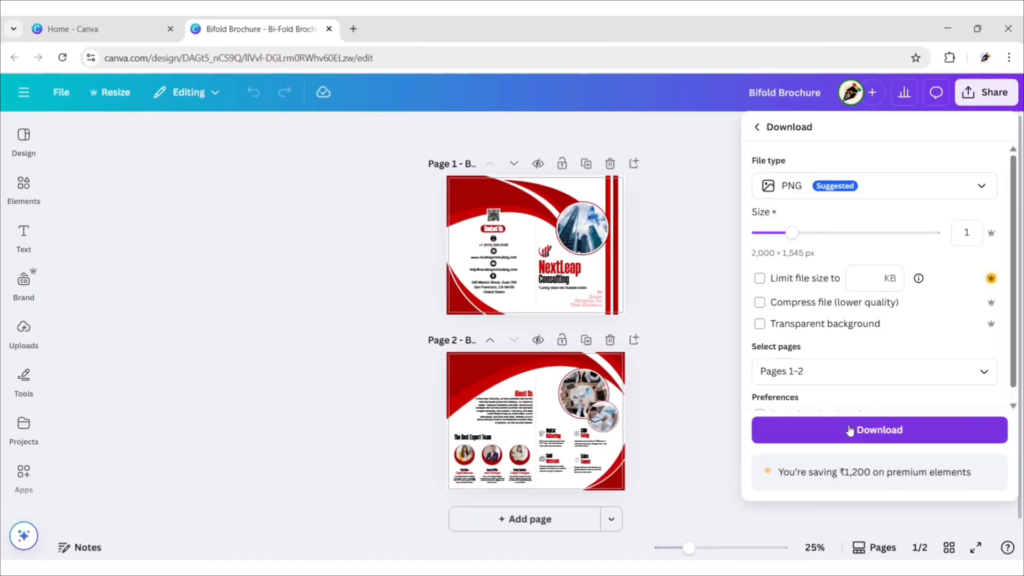
{"action": "left_click", "coordinate": [879, 430]}
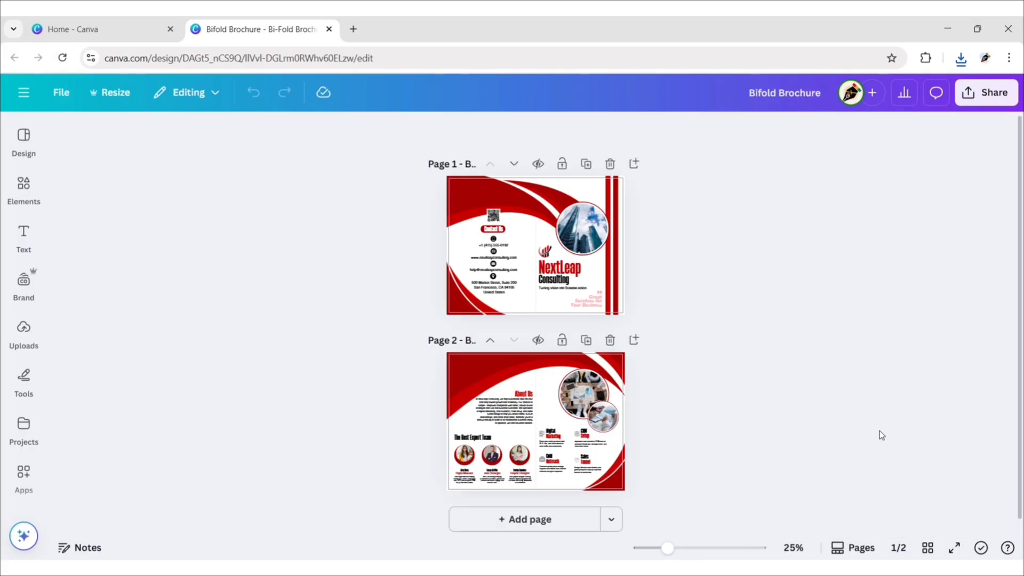
Step: Search Google for 'pacdora' in a new tab and open the Pacdora website
{"action": "left_click", "coordinate": [353, 28]}
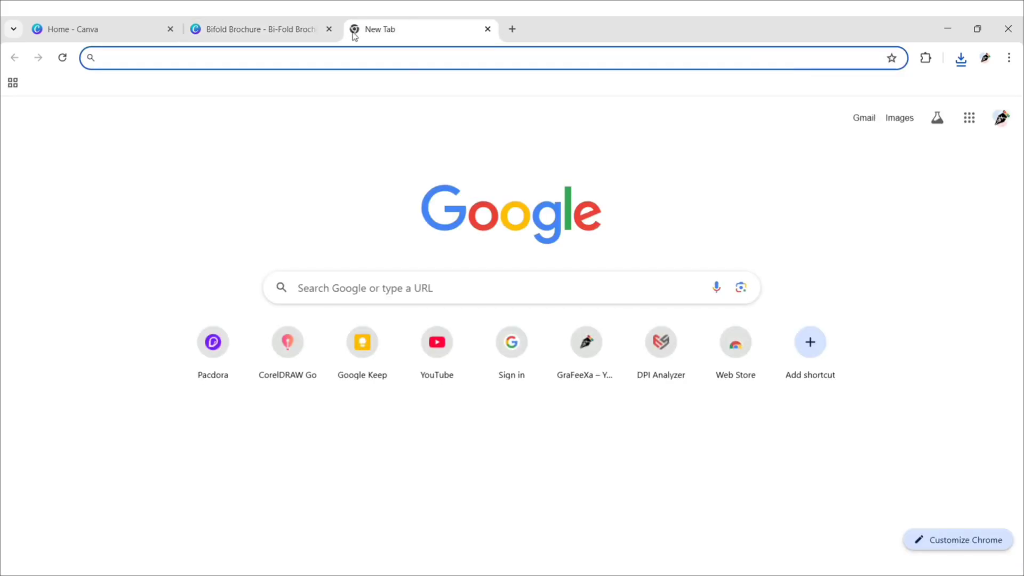
{"action": "left_click", "coordinate": [320, 292]}
{"action": "type", "text": "pacdora"}
{"action": "key", "text": "Return"}
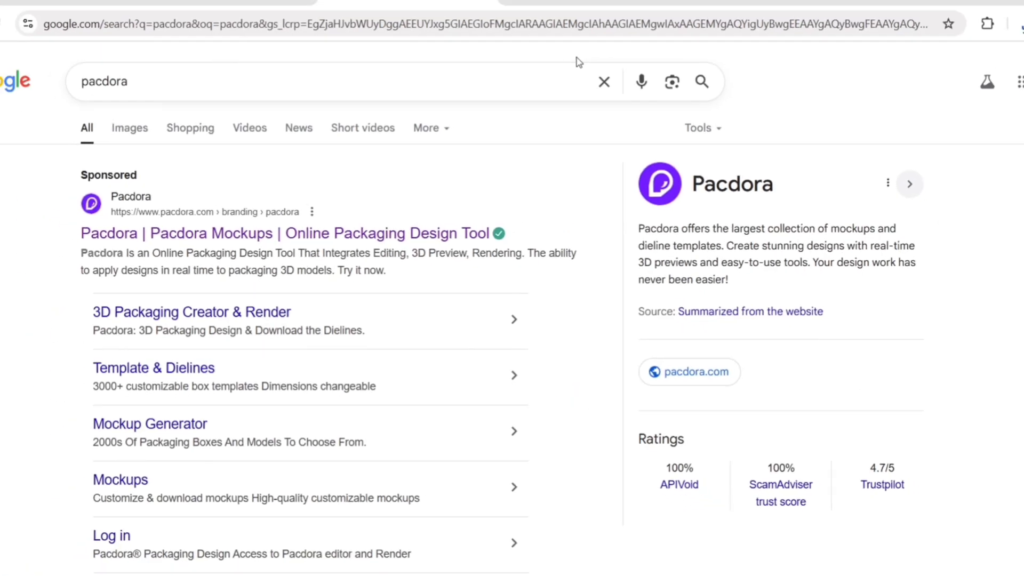
{"action": "left_click", "coordinate": [196, 235]}
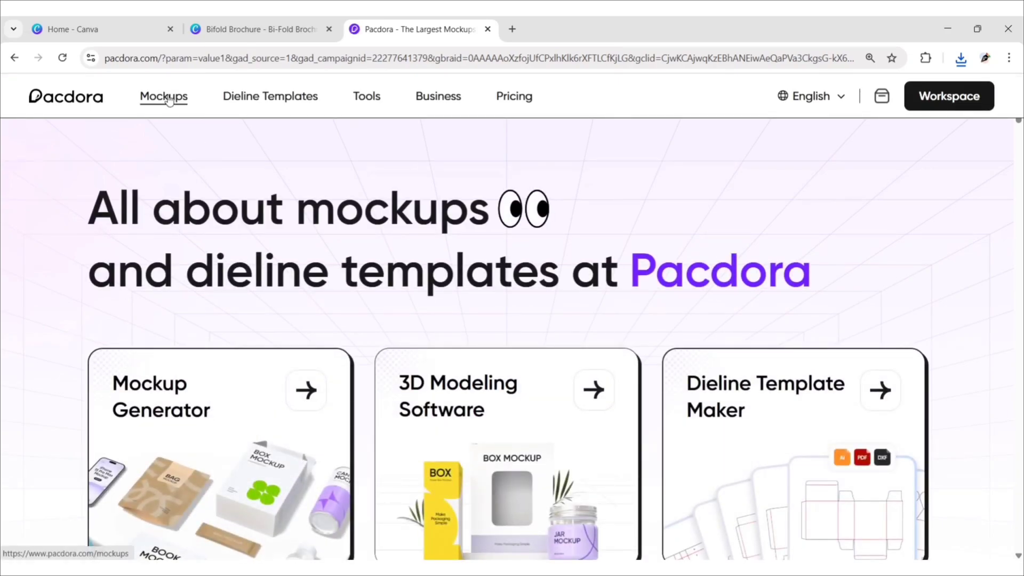
Step: Browse Pacdora's Mockups under Prints, filtered to brochure mockups
{"action": "left_click", "coordinate": [169, 99]}
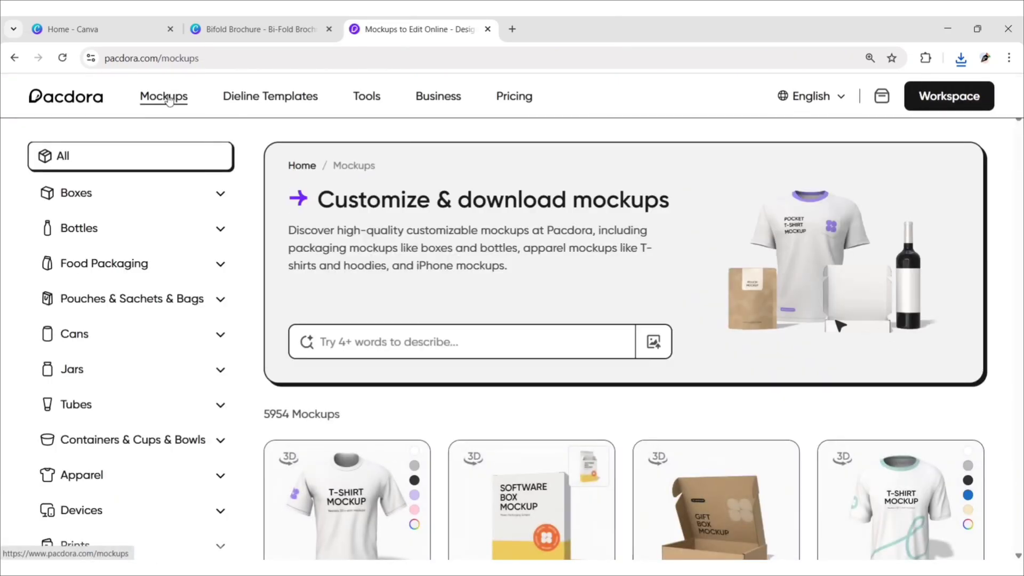
{"action": "scroll", "coordinate": [221, 370], "scroll_direction": "down", "scroll_amount": 1}
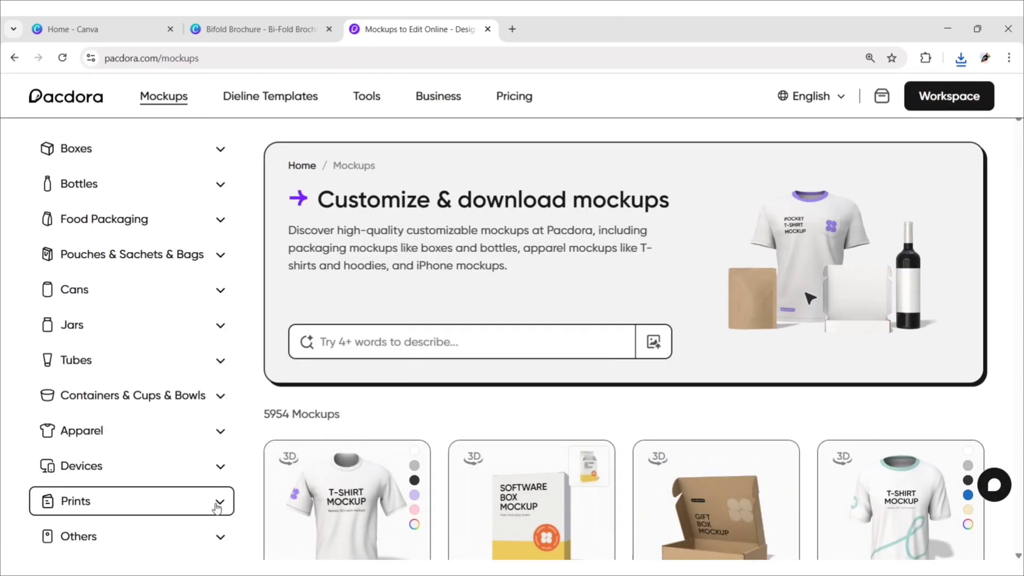
{"action": "left_click", "coordinate": [215, 501]}
{"action": "scroll", "coordinate": [217, 507], "scroll_direction": "down", "scroll_amount": 5}
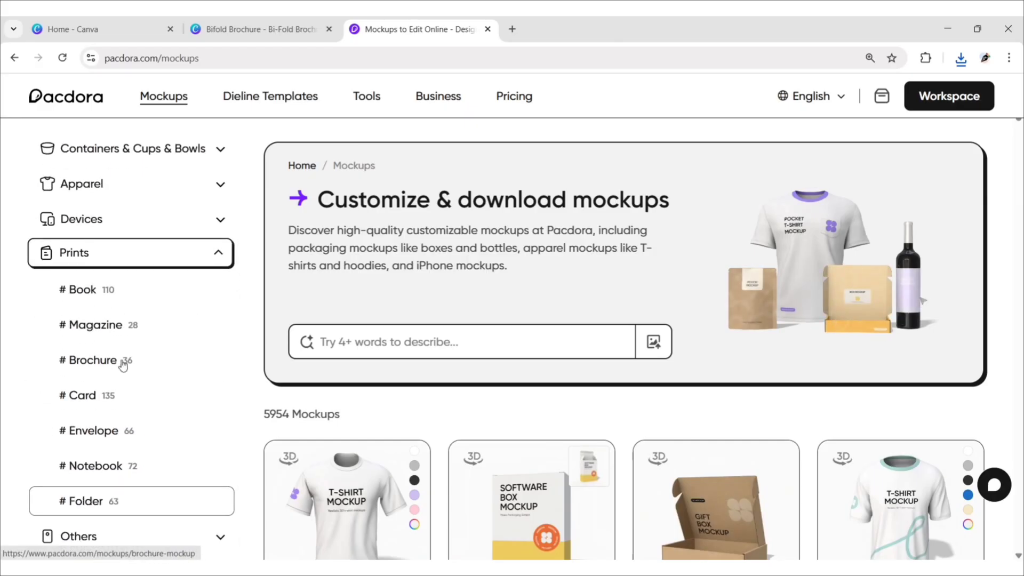
{"action": "left_click", "coordinate": [105, 359]}
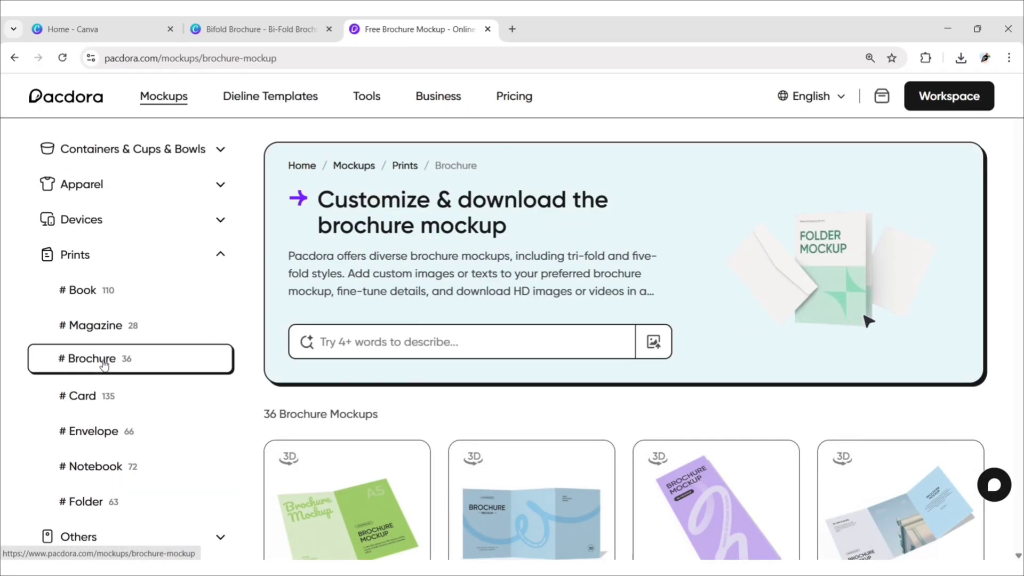
{"action": "scroll", "coordinate": [995, 376], "scroll_direction": "down", "scroll_amount": 5}
{"action": "scroll", "coordinate": [995, 375], "scroll_direction": "down", "scroll_amount": 10}
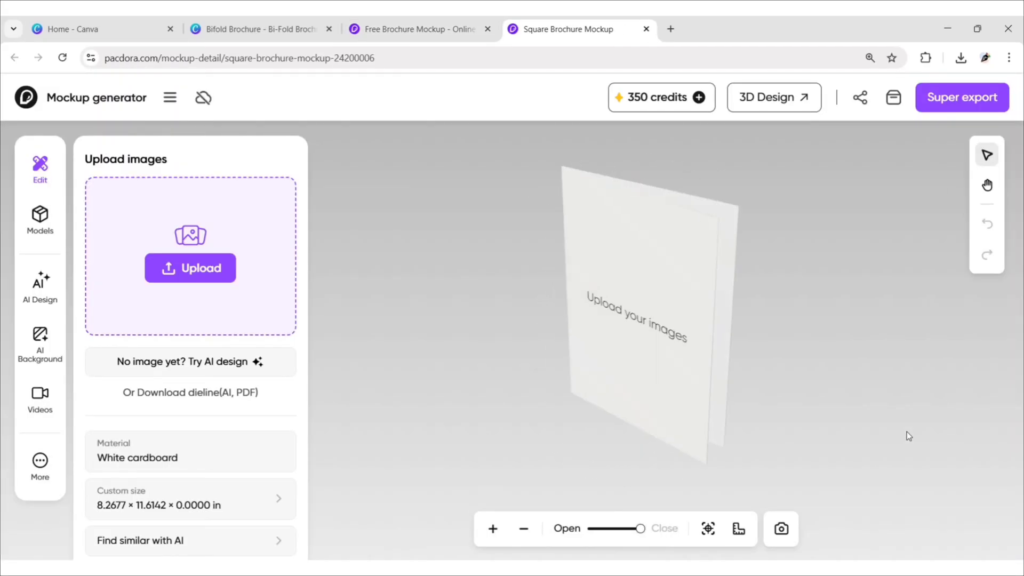
Step: Upload the Bifold Brochure 1 image as the brochure mockup's outside artwork
{"action": "left_click", "coordinate": [213, 278]}
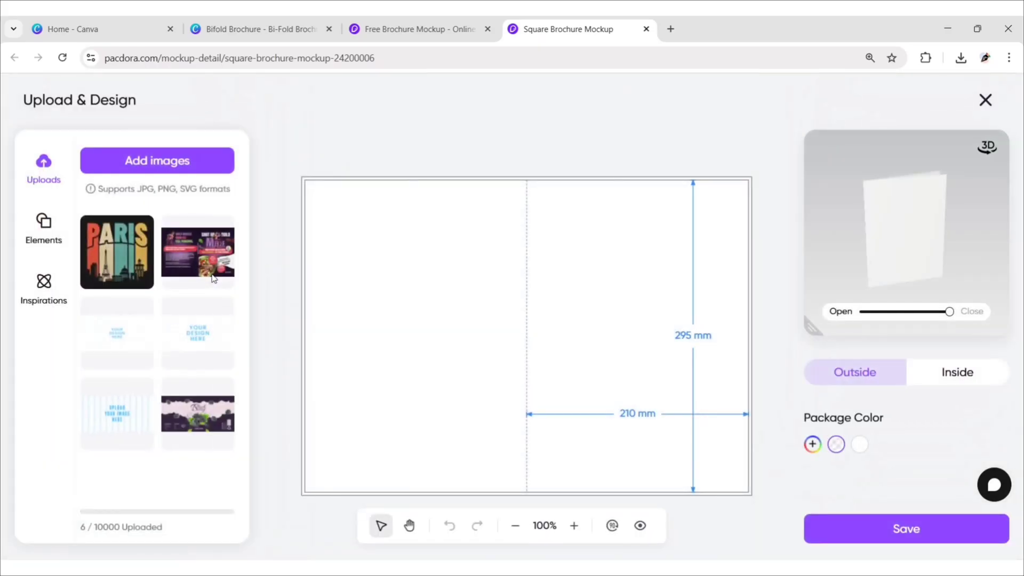
{"action": "left_click", "coordinate": [137, 163]}
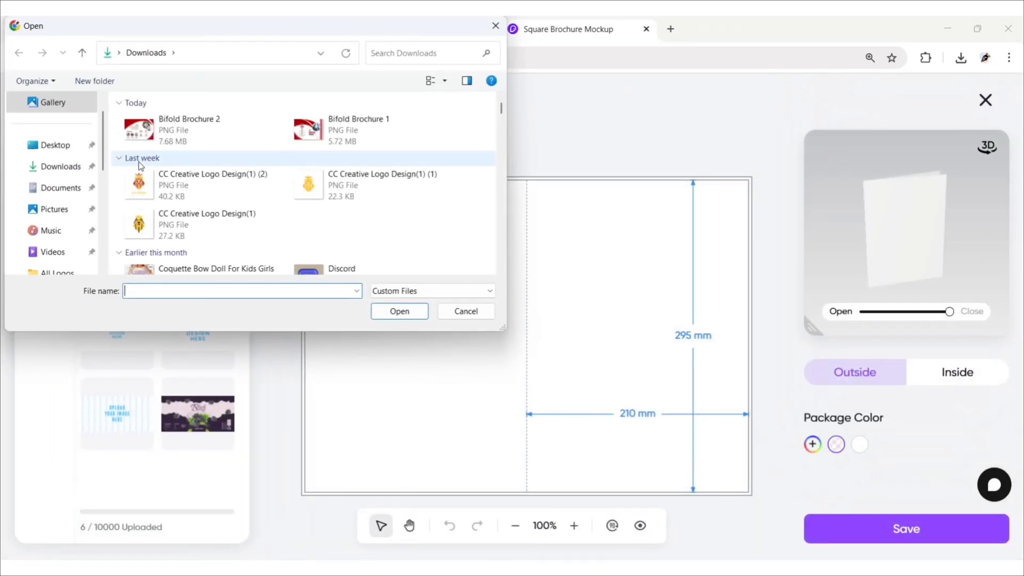
{"action": "left_click", "coordinate": [317, 133]}
{"action": "left_click", "coordinate": [389, 315]}
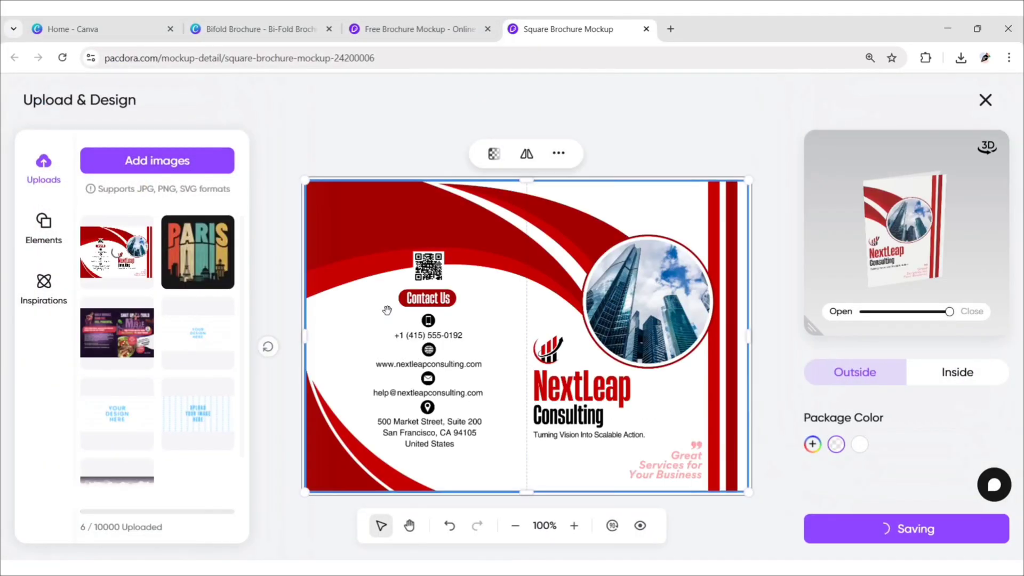
Step: Upload Bifold Brochure 2 as the inside pages and save the brochure design
{"action": "left_click", "coordinate": [949, 374]}
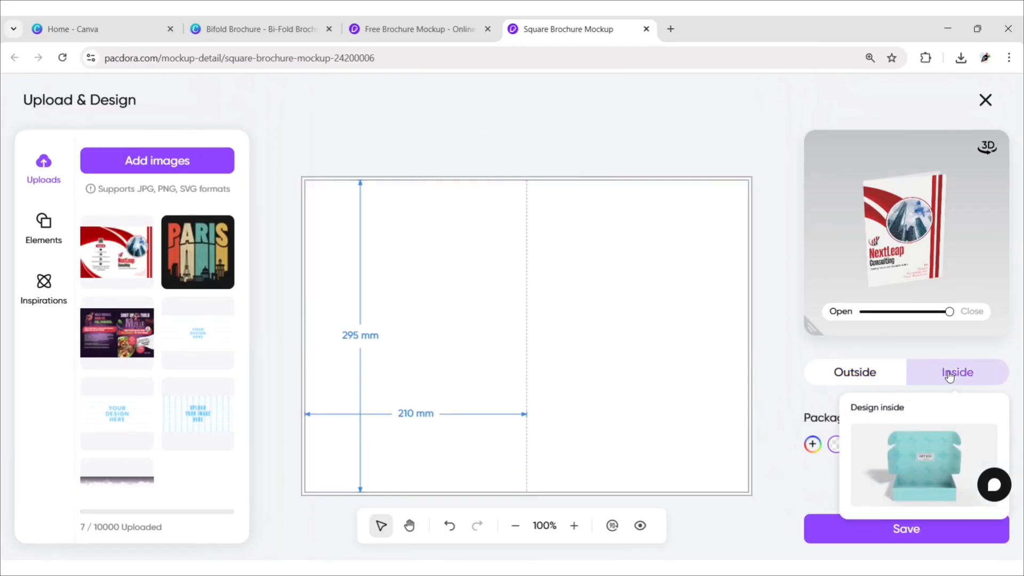
{"action": "left_click", "coordinate": [179, 162]}
{"action": "left_click", "coordinate": [175, 124]}
{"action": "left_click", "coordinate": [399, 311]}
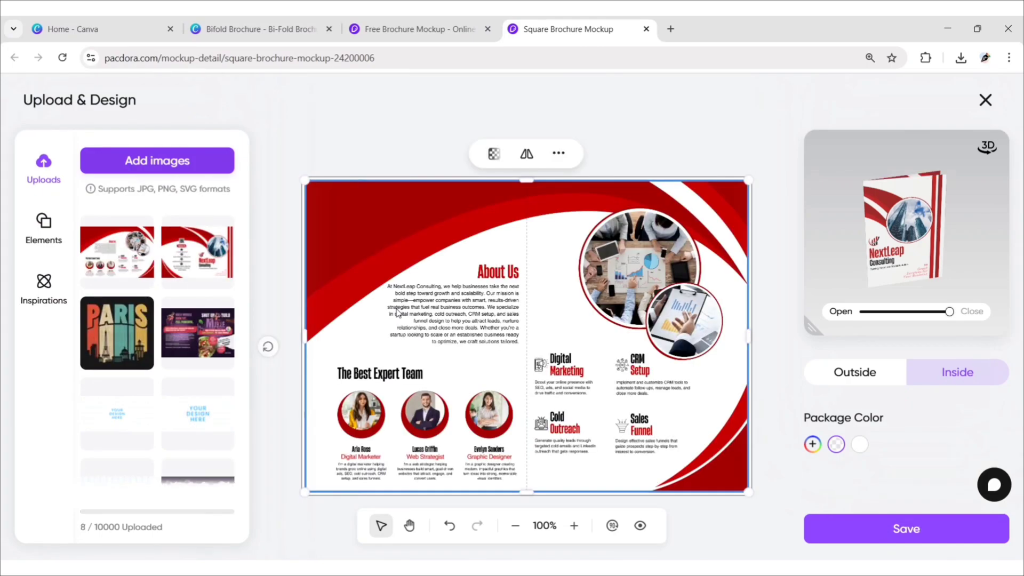
{"action": "left_click", "coordinate": [930, 537]}
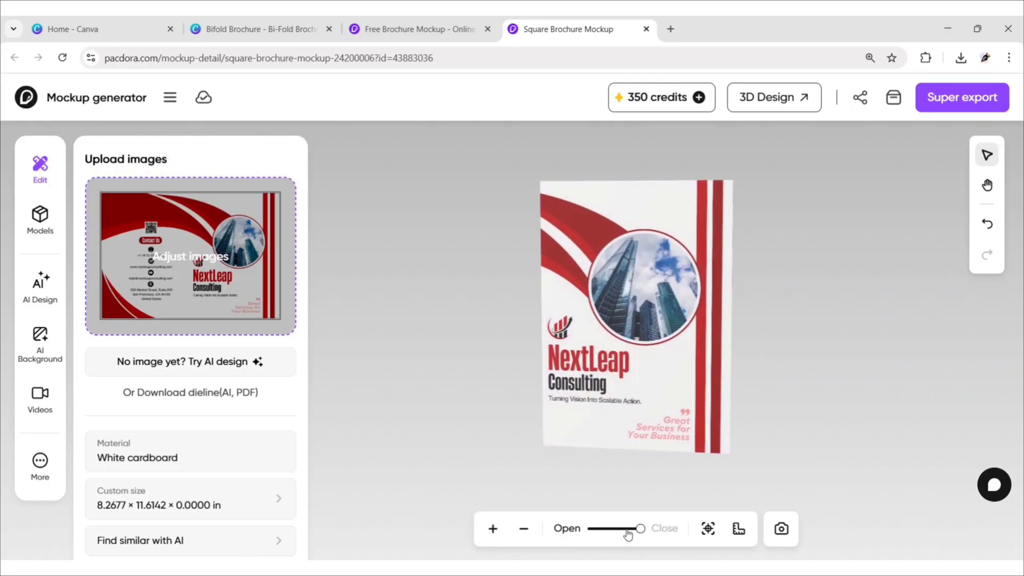
Step: Partly unfold and rotate the 3D brochure to reveal the About Us inside spread
{"action": "left_click_drag", "start_coordinate": [631, 533], "coordinate": [607, 530]}
{"action": "left_click_drag", "start_coordinate": [484, 397], "coordinate": [758, 370]}
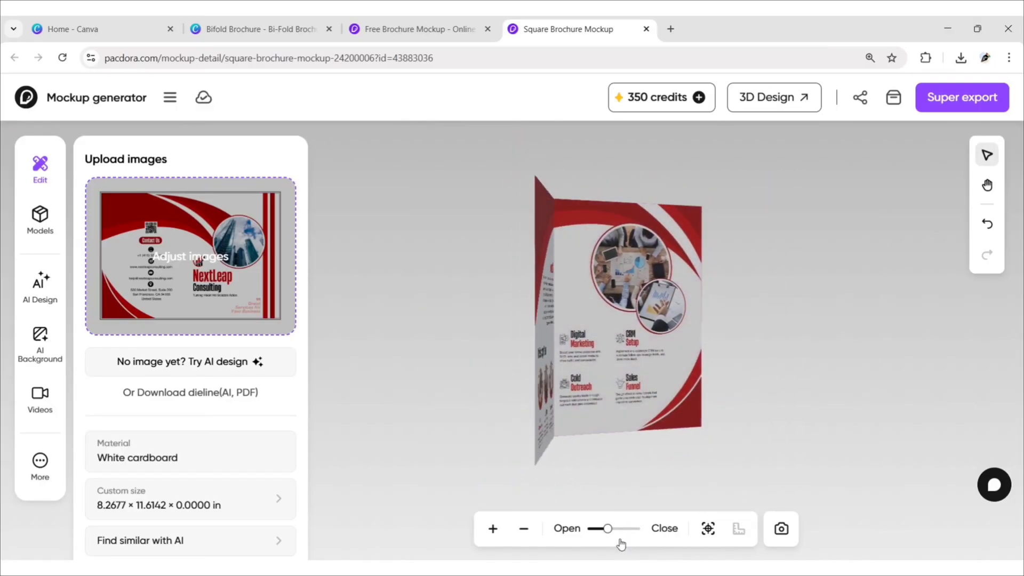
{"action": "left_click_drag", "start_coordinate": [608, 530], "coordinate": [614, 534]}
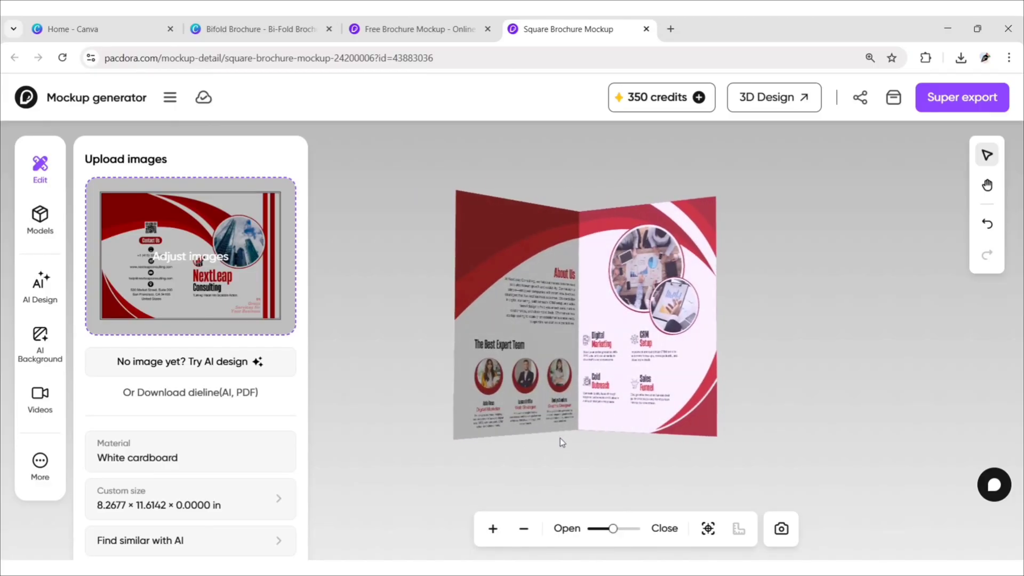
Step: Export the brochure mockup as a 4K PNG render via Super export
{"action": "left_click", "coordinate": [956, 101]}
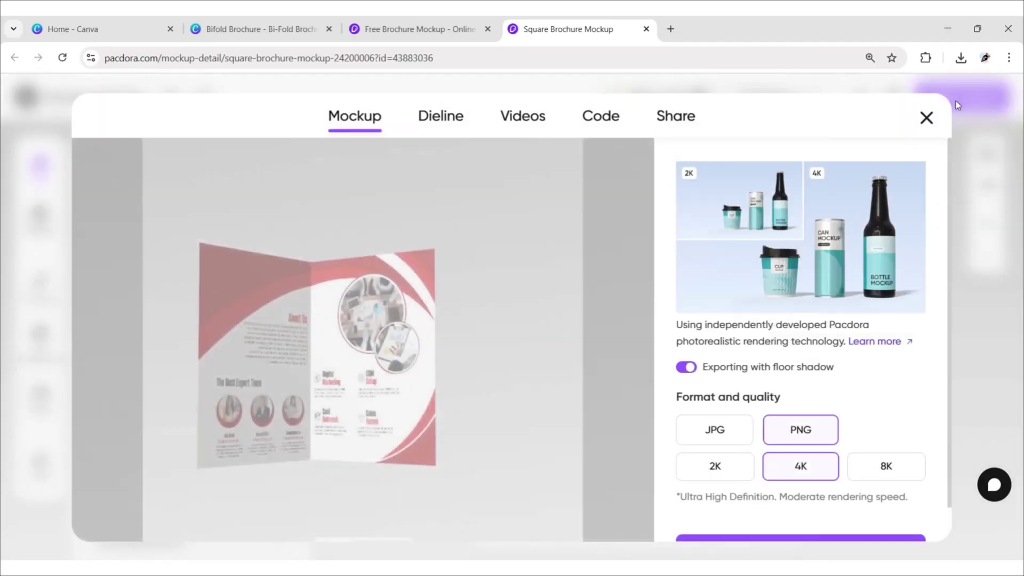
{"action": "scroll", "coordinate": [937, 241], "scroll_direction": "down", "scroll_amount": 1}
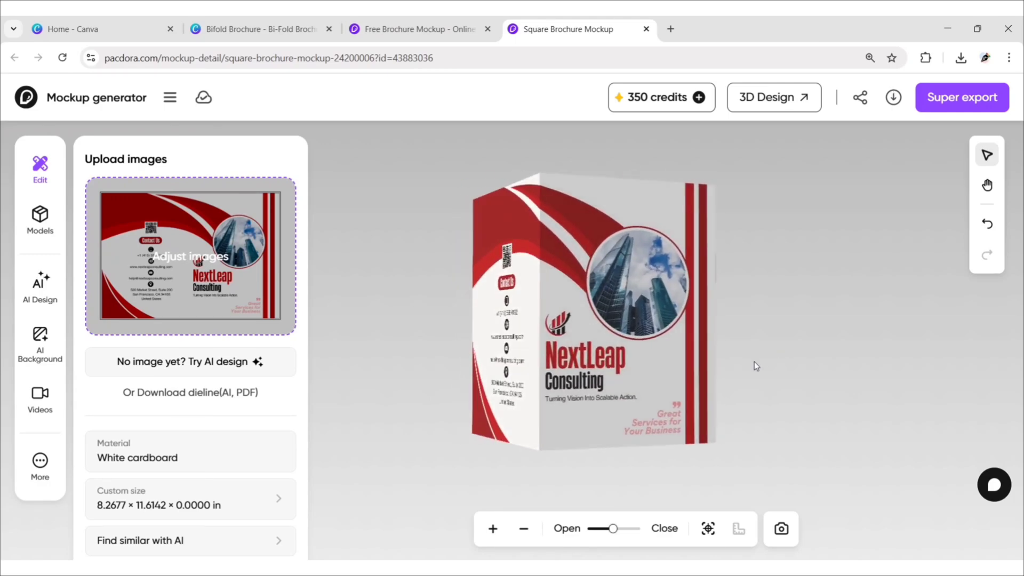
{"action": "left_click", "coordinate": [963, 100]}
{"action": "left_click", "coordinate": [793, 518]}
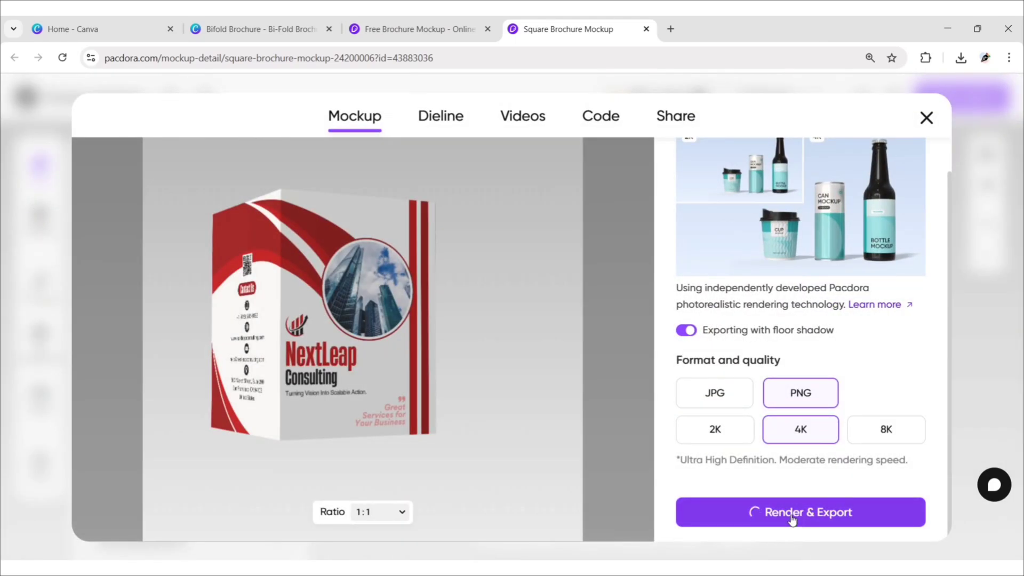